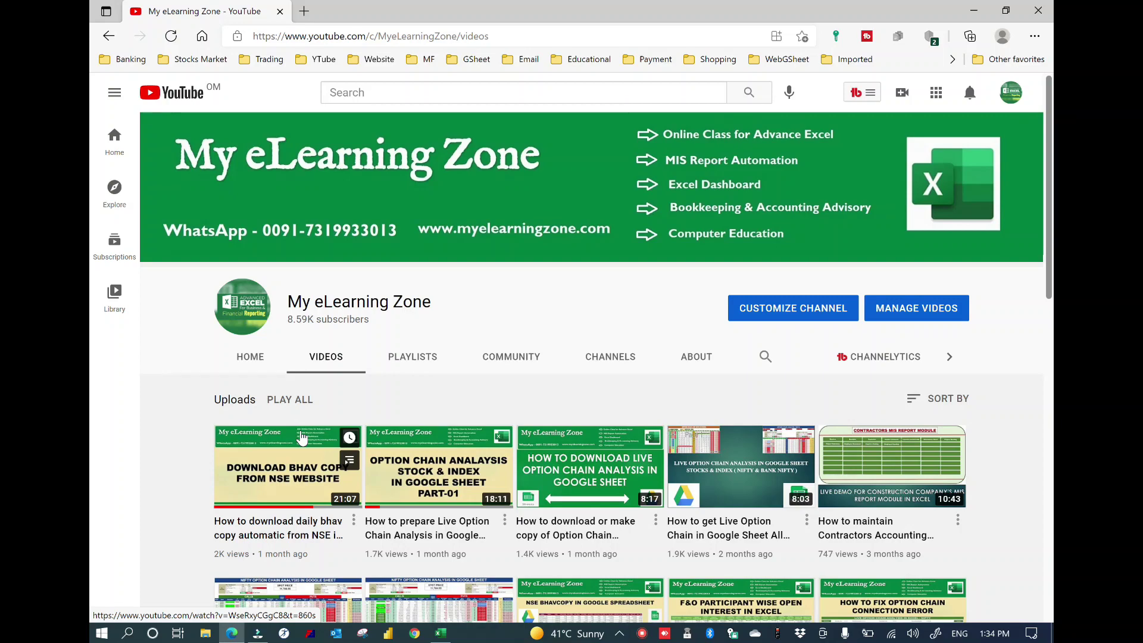
- Switch from the YouTube page to the BhavCopy workbook showing the 25-Jun-21 Bhavcopy sheet
left_click(440, 632)
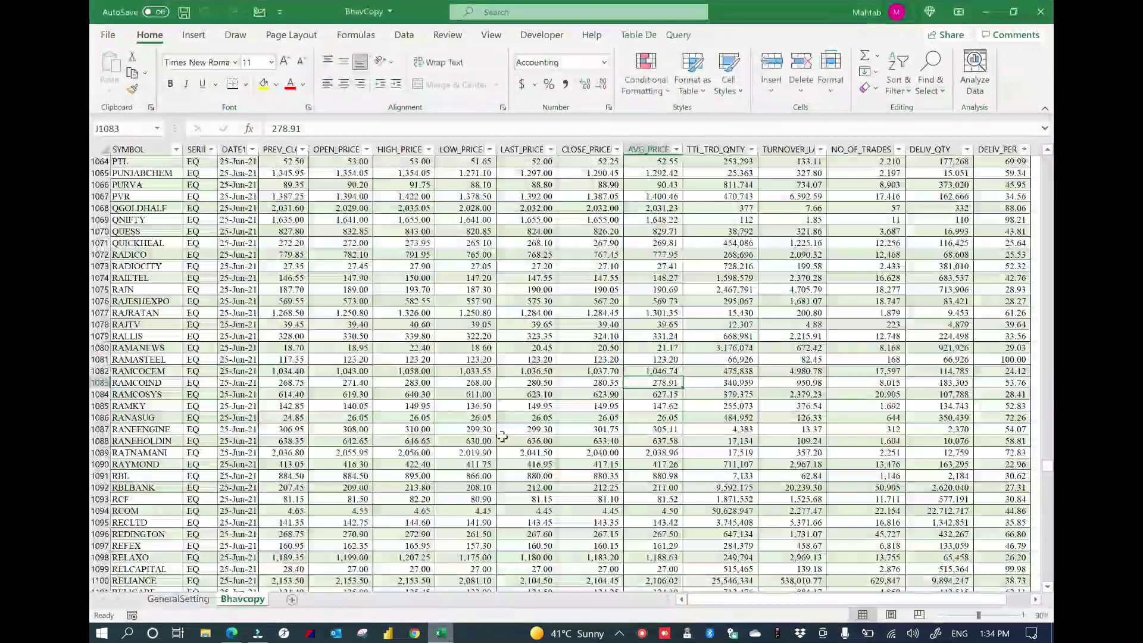
left_click(205, 599)
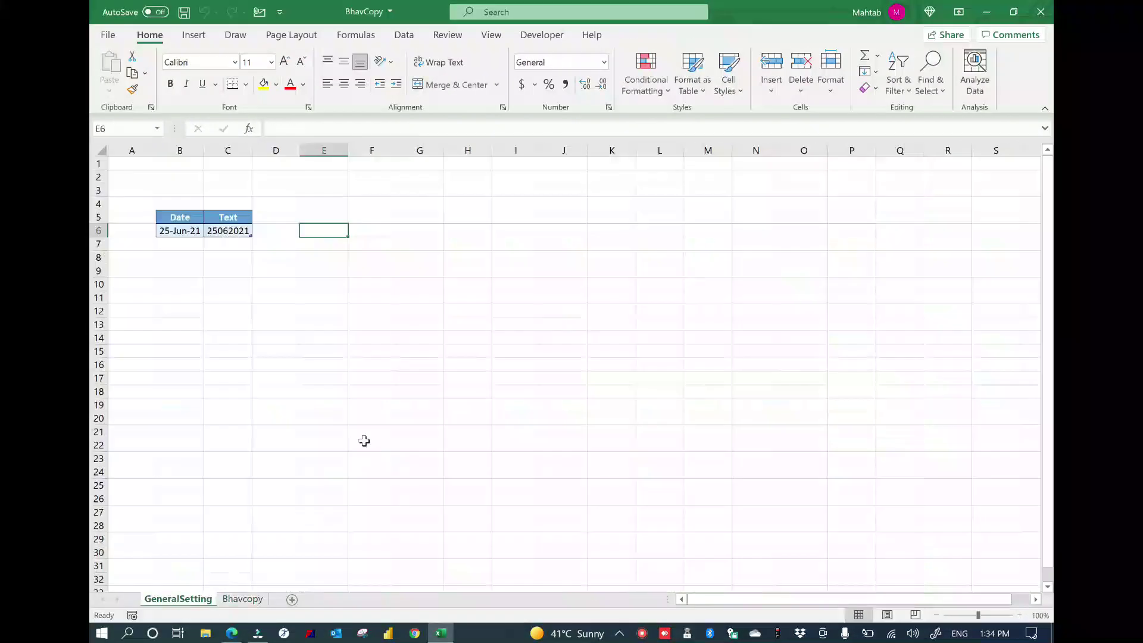
left_click(242, 599)
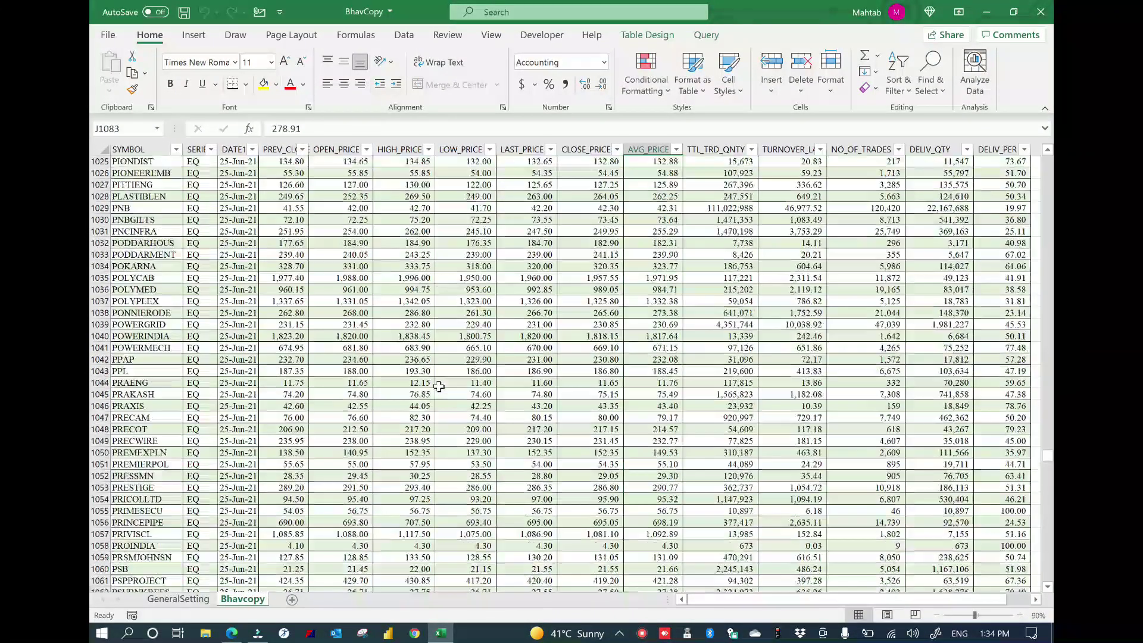
scroll(439, 386, "up", 7)
scroll(439, 386, "up", 7)
scroll(438, 387, "up", 7)
scroll(438, 386, "up", 7)
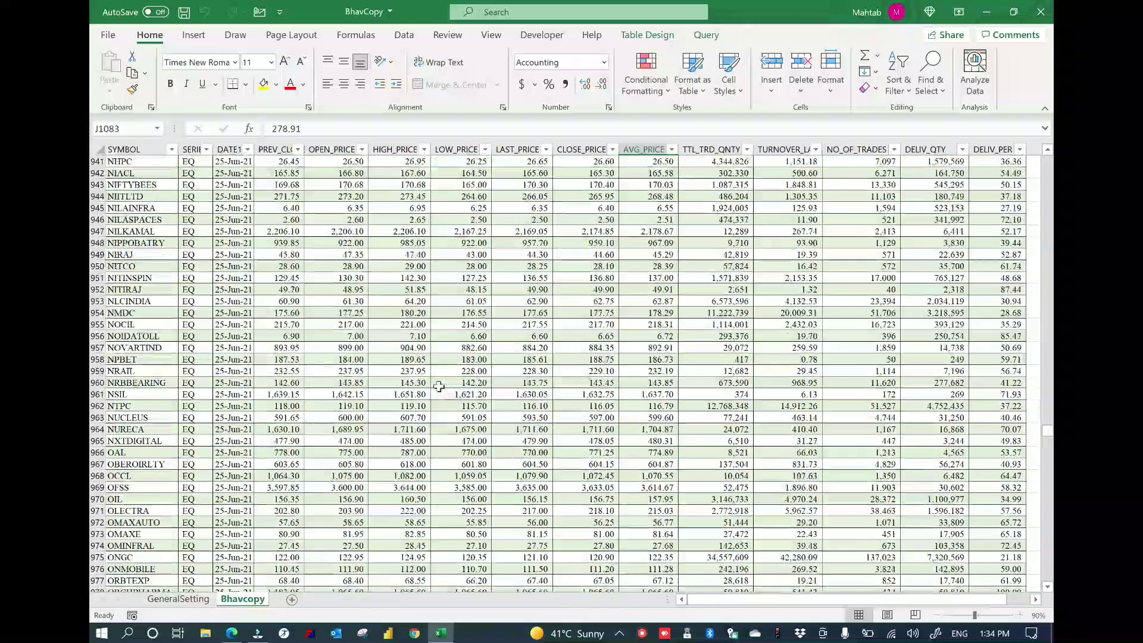
scroll(439, 386, "up", 6)
left_click(470, 325)
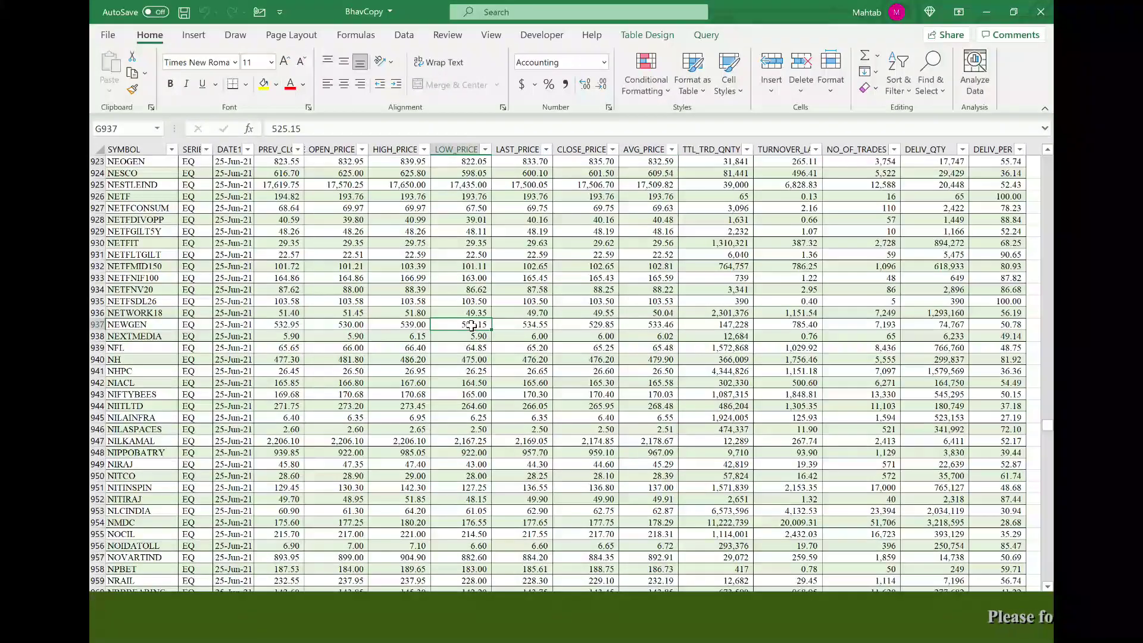
key("ctrl+Up")
left_click(233, 219)
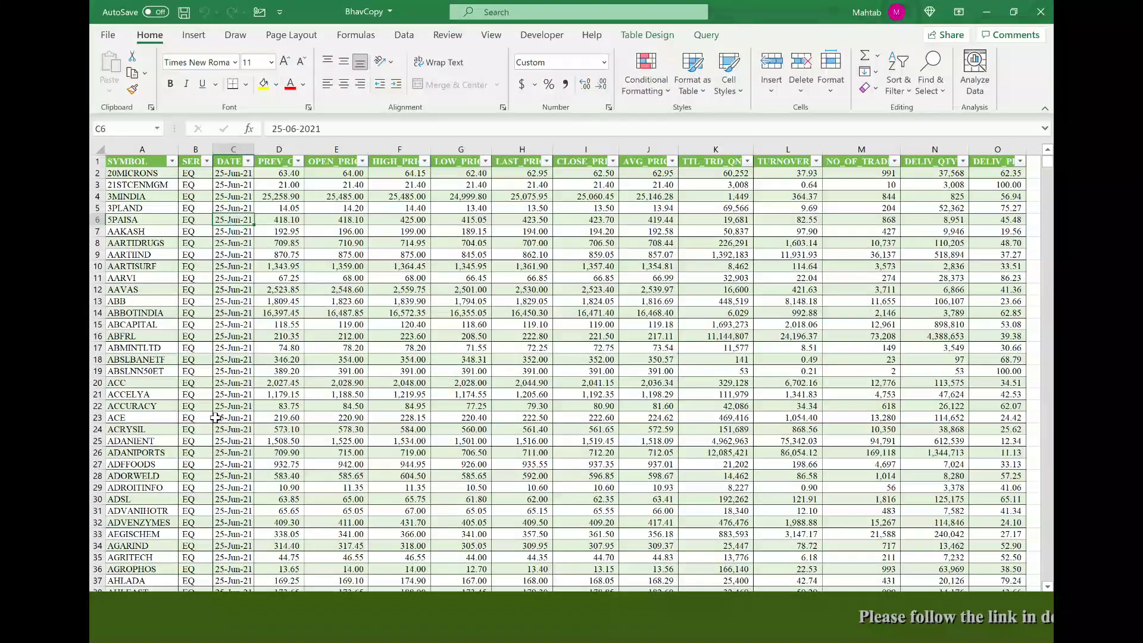
key("ctrl+Page_Down")
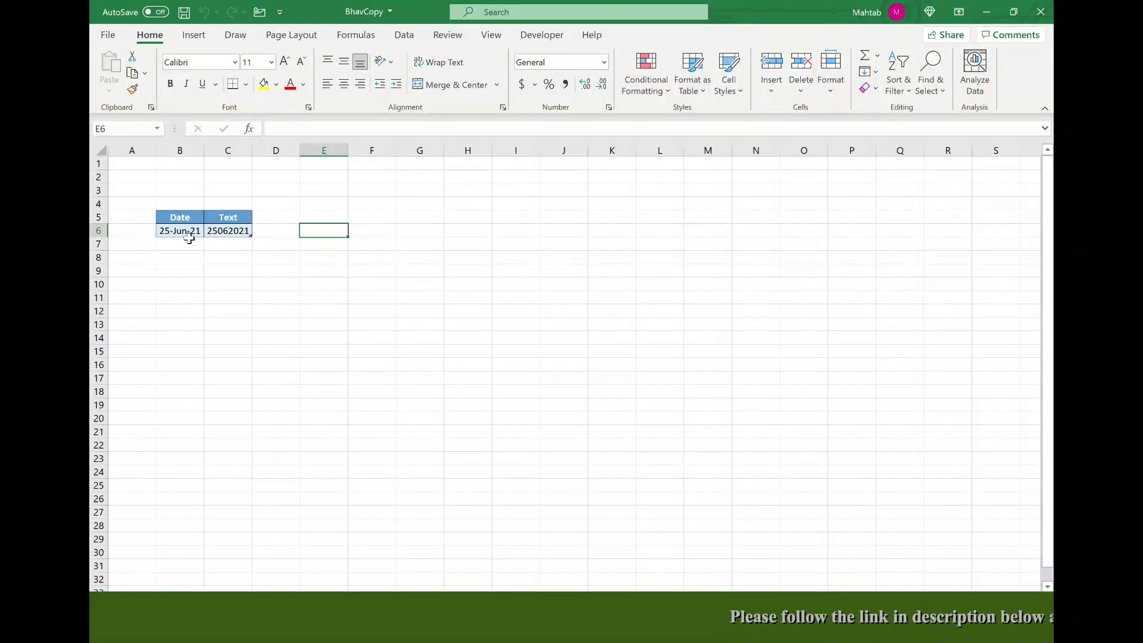
left_click(189, 237)
key("ctrl+Page_Up")
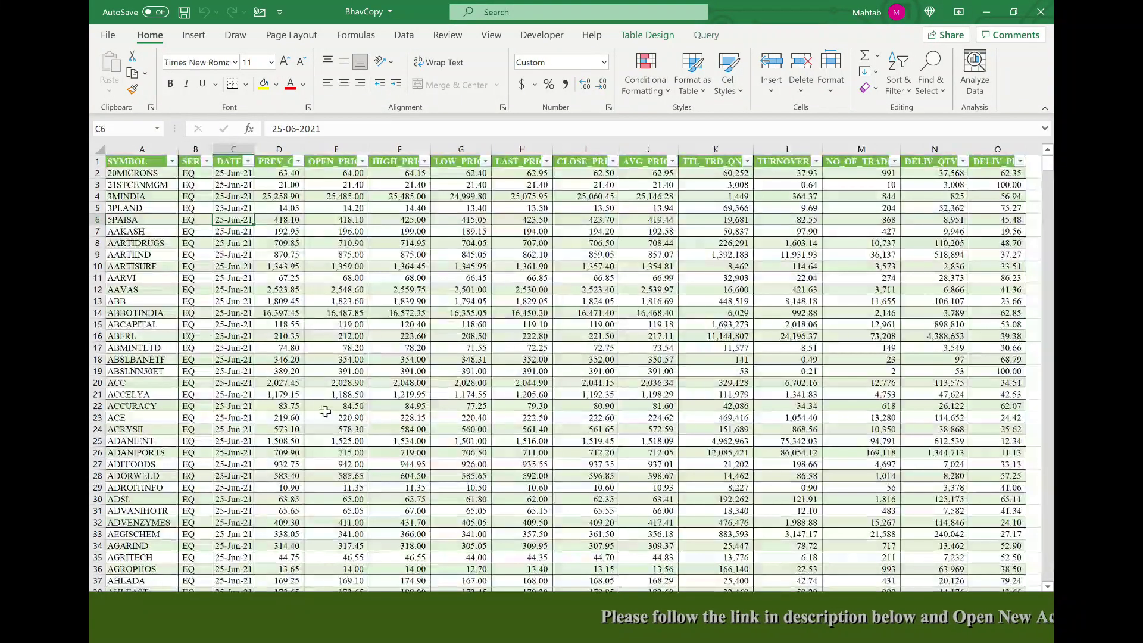
key("ctrl+c")
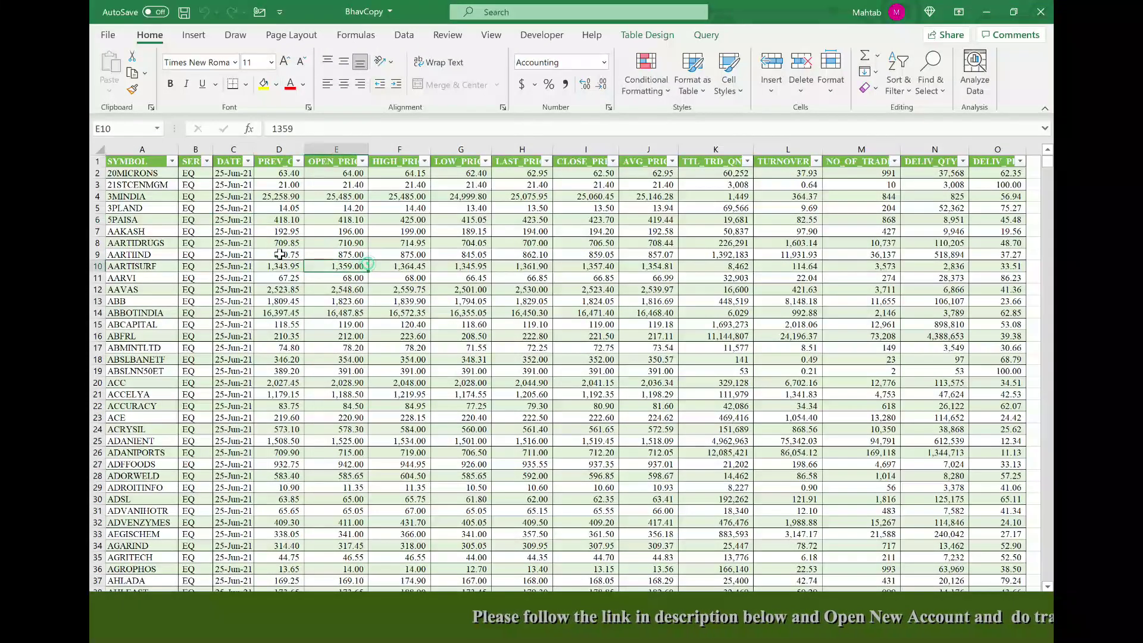
left_click(160, 173)
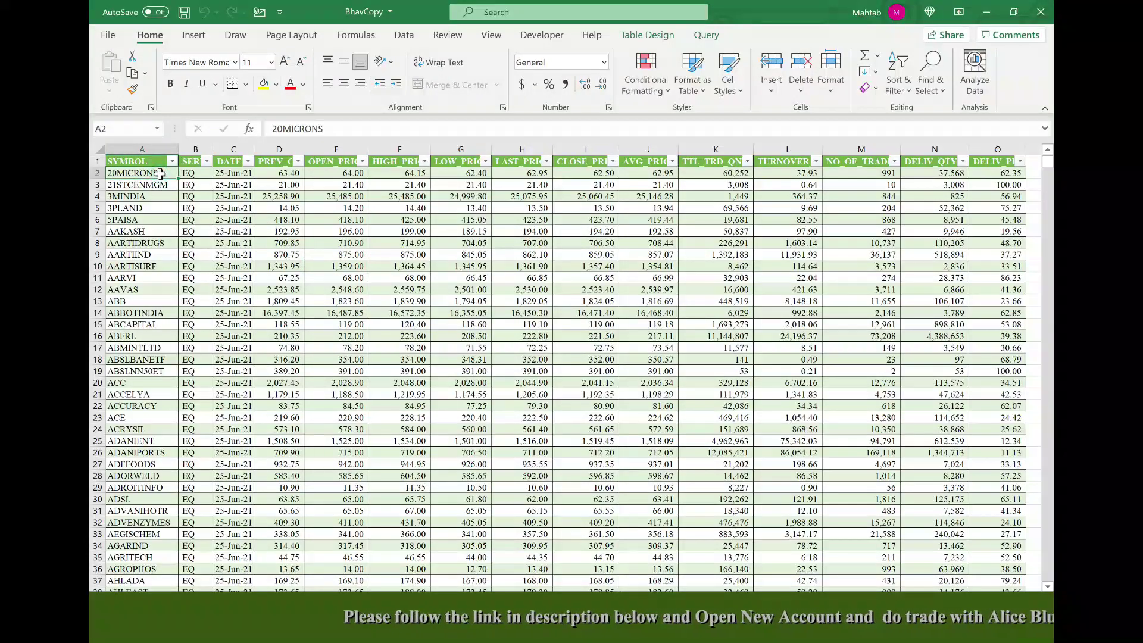
key("ctrl+shift+Down")
scroll(155, 357, "down", 2)
scroll(149, 454, "down", 2)
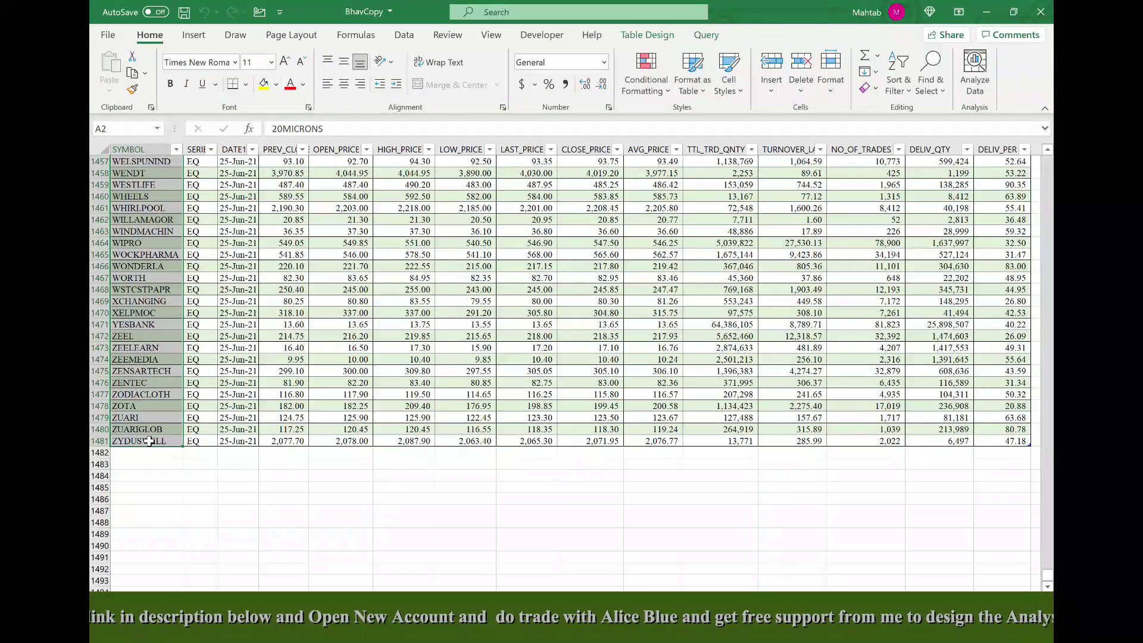
scroll(148, 452, "up", 10)
scroll(149, 440, "up", 8)
scroll(149, 438, "up", 13)
scroll(149, 438, "up", 12)
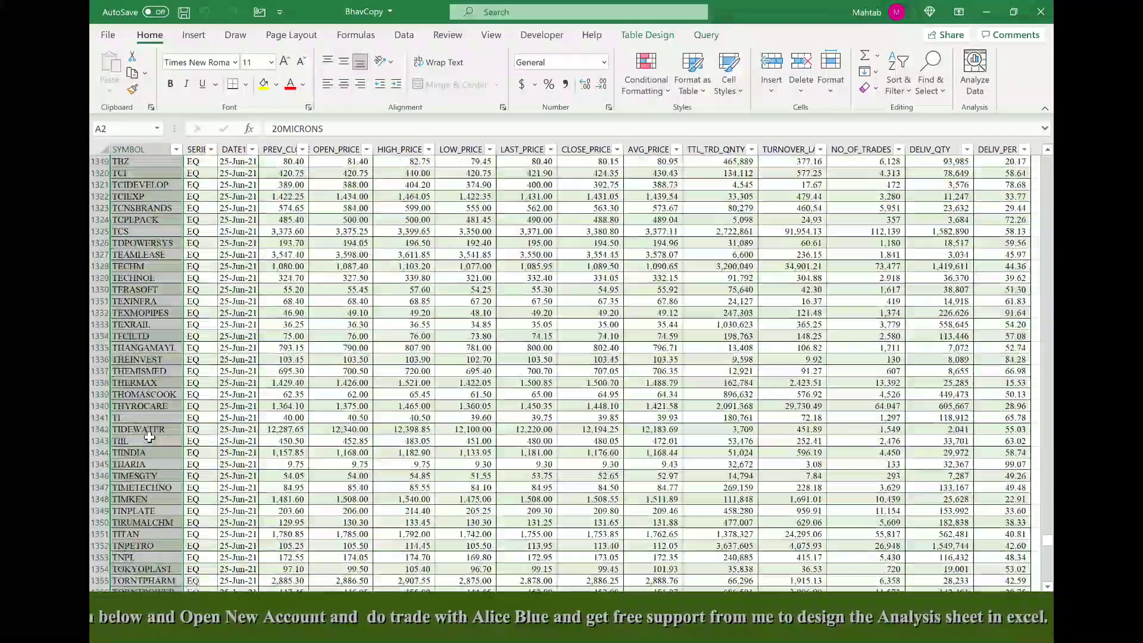
scroll(149, 437, "up", 10)
scroll(149, 437, "up", 11)
scroll(149, 438, "up", 5)
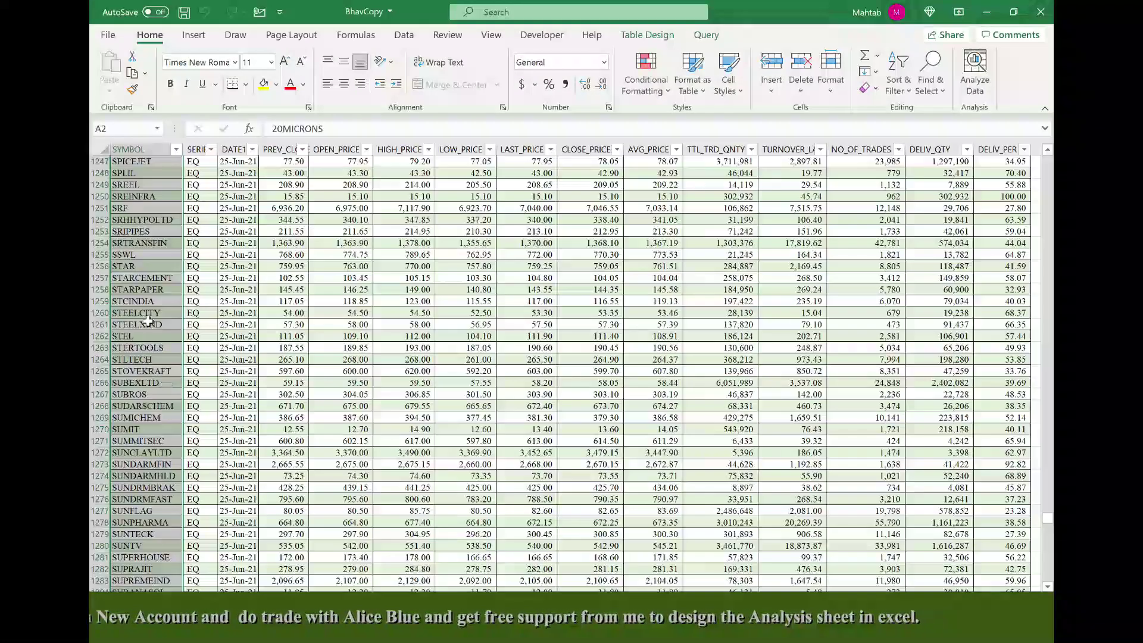
scroll(147, 321, "up", 3)
scroll(148, 321, "up", 9)
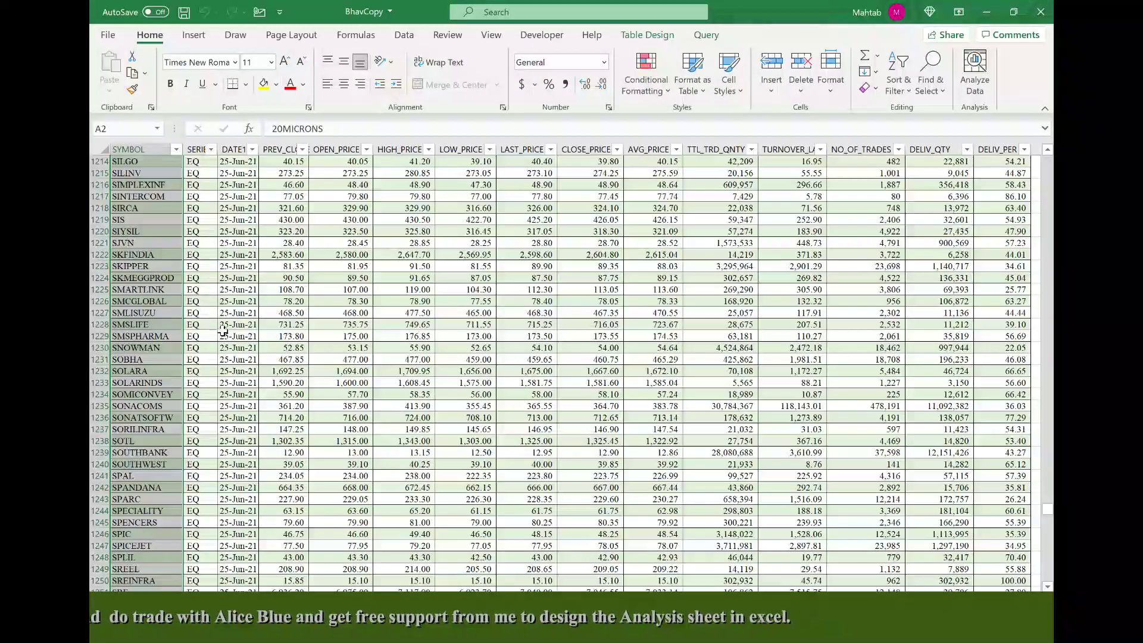
scroll(213, 360, "up", 9)
scroll(213, 360, "up", 9)
scroll(214, 360, "up", 7)
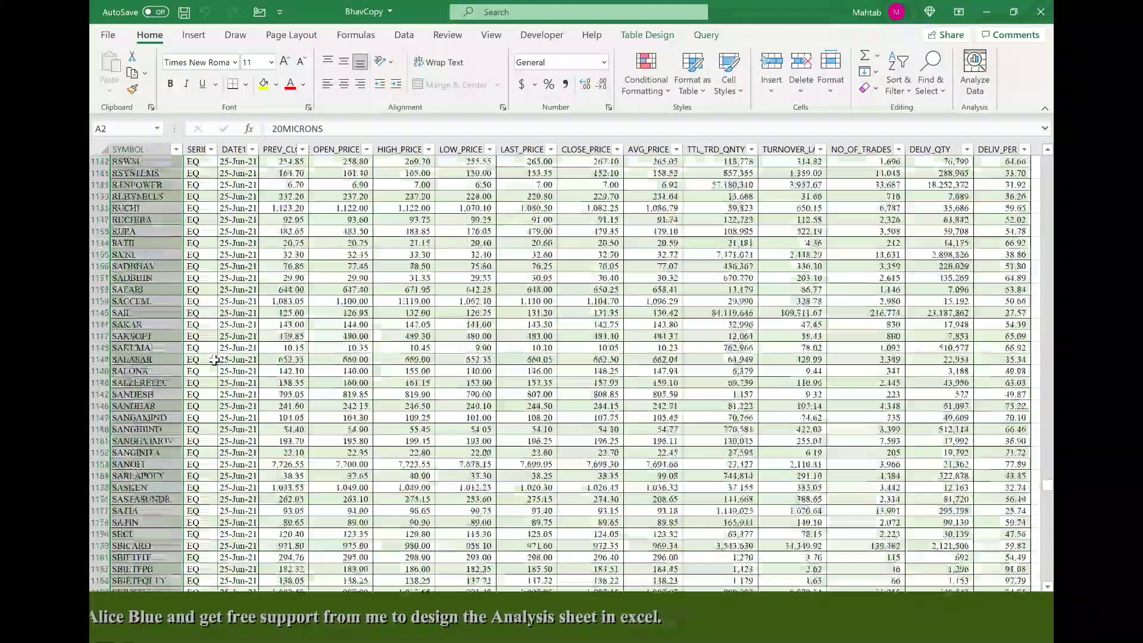
scroll(214, 360, "up", 7)
scroll(213, 360, "up", 7)
scroll(214, 360, "up", 6)
scroll(214, 360, "up", 12)
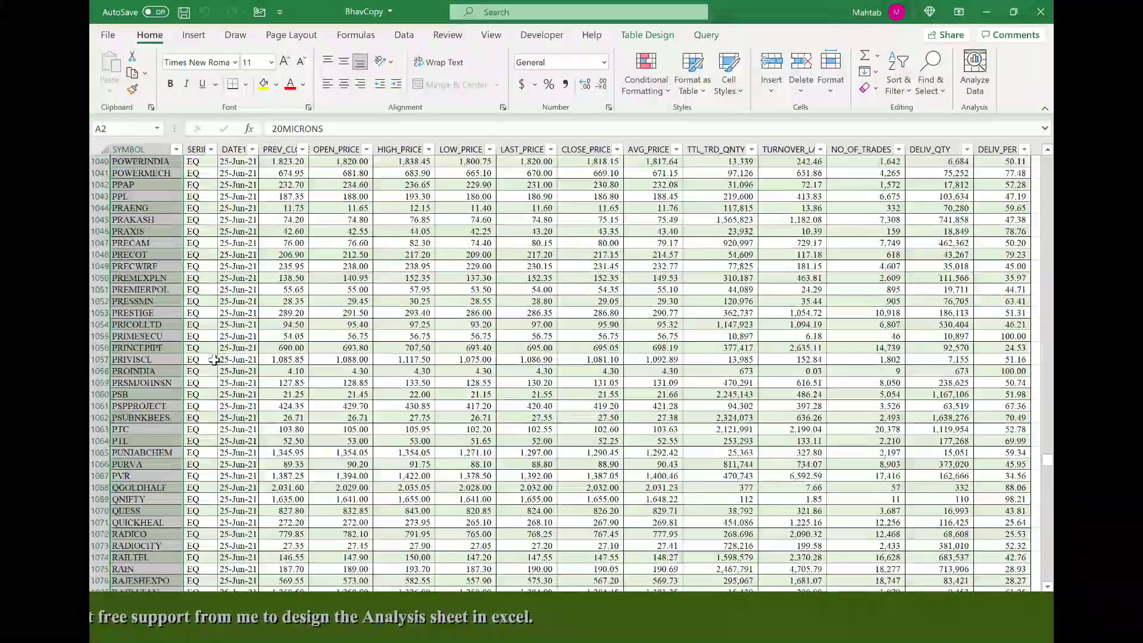
scroll(220, 354, "up", 12)
scroll(225, 350, "up", 7)
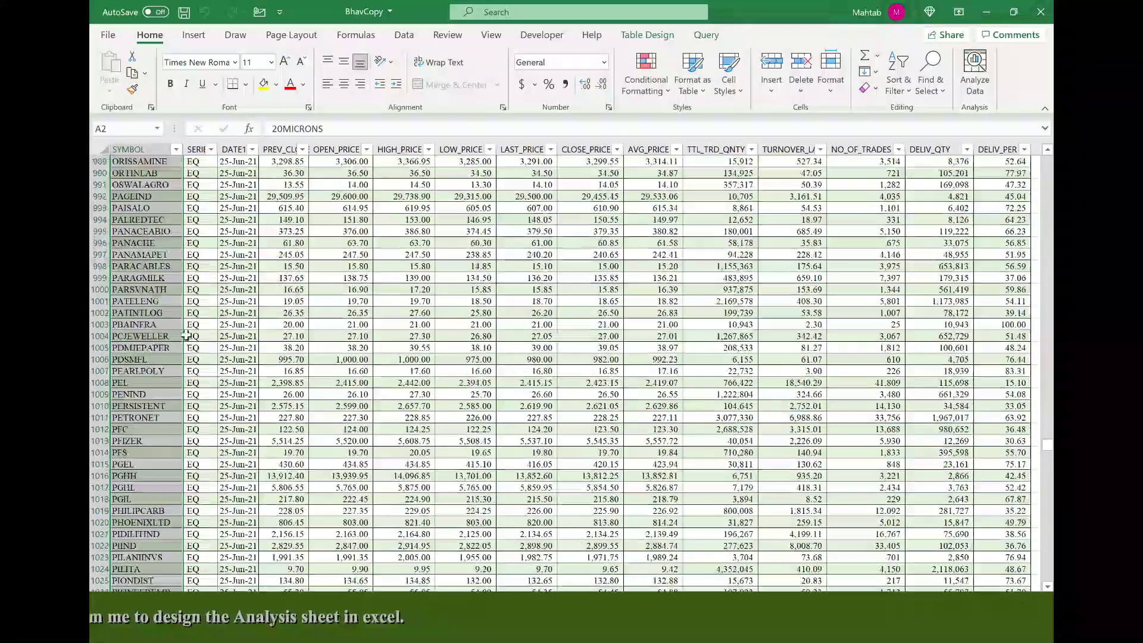
scroll(208, 345, "up", 7)
scroll(184, 336, "up", 7)
scroll(163, 326, "up", 7)
left_click(163, 326)
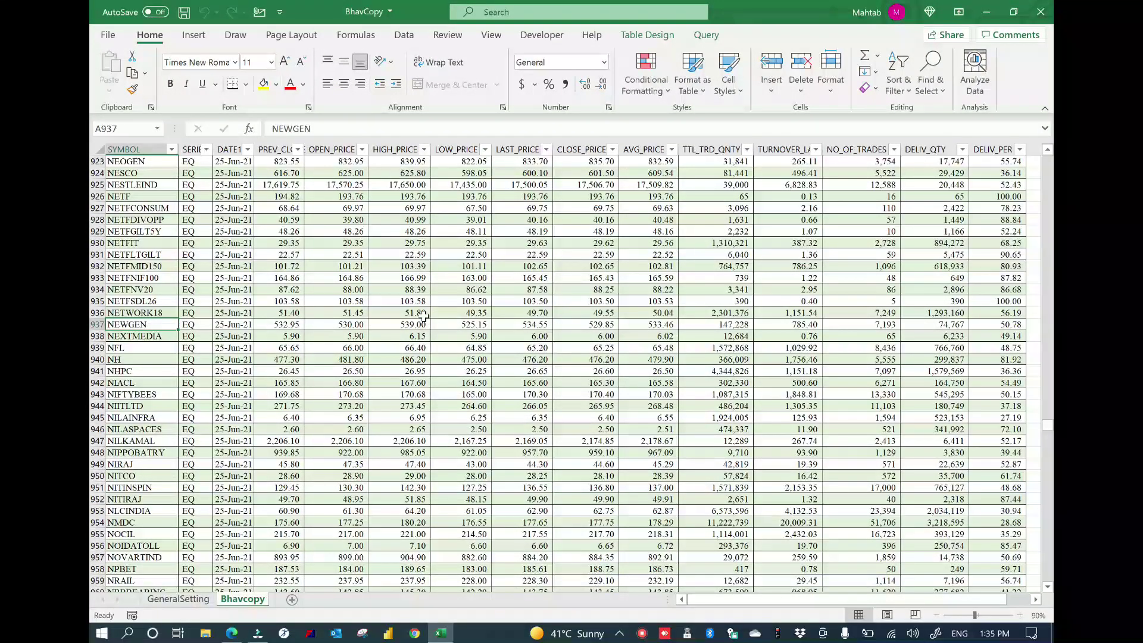
scroll(423, 313, "up", 6)
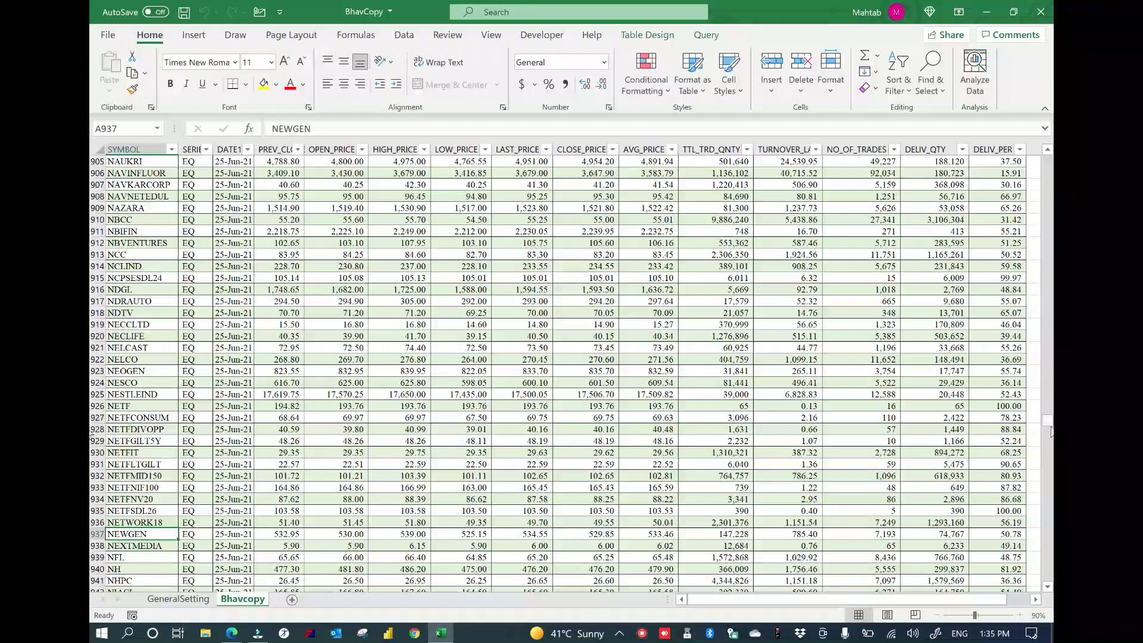
left_click_drag(1050, 433, 1050, 428)
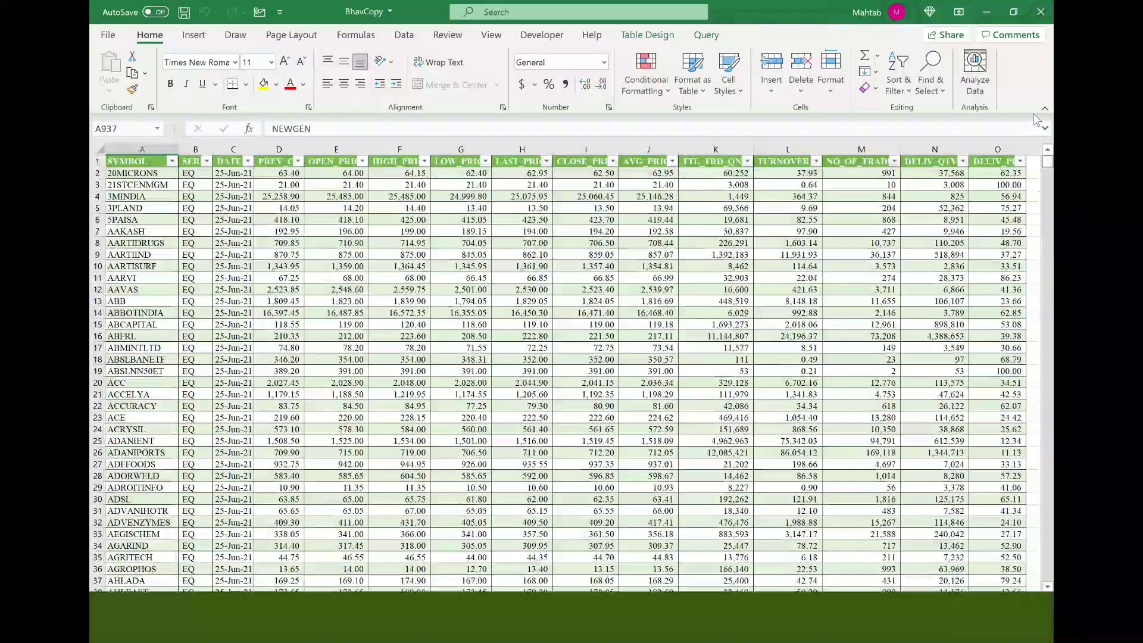
left_click(548, 230)
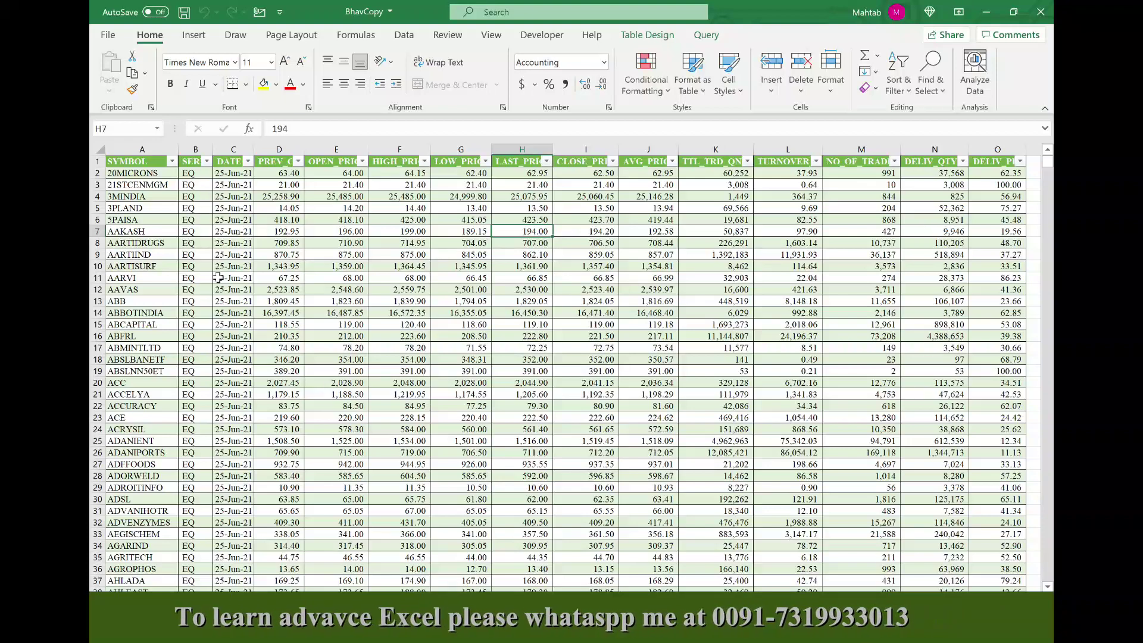
- Show the sec_bhavdata_full and BhavcopyData queries in the Queries & Connections pane
left_click(364, 383)
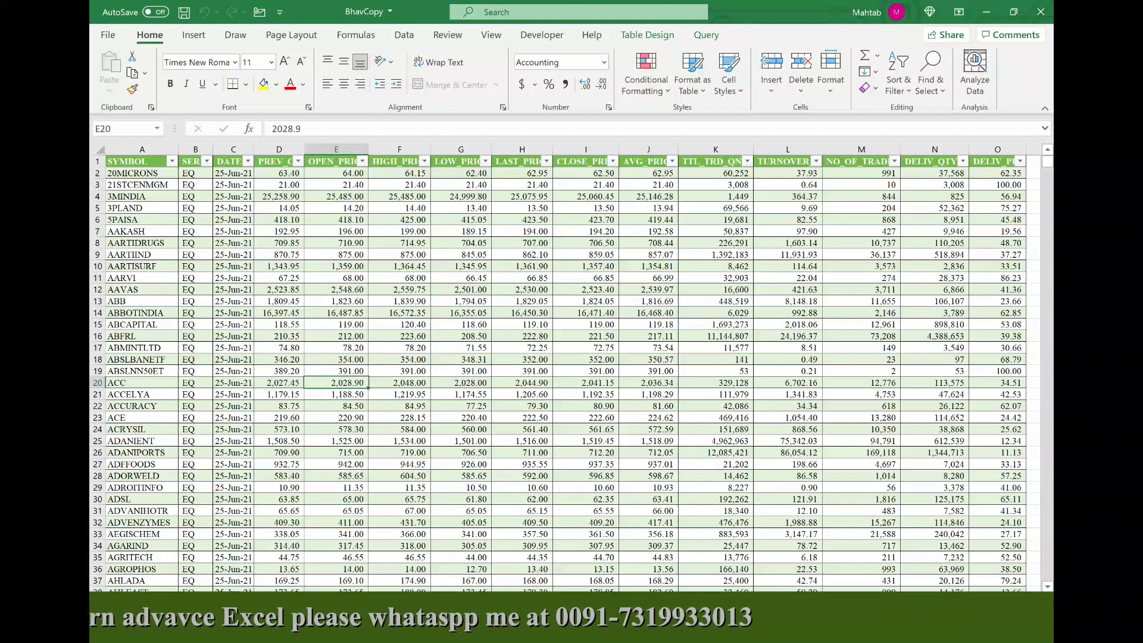
left_click(404, 36)
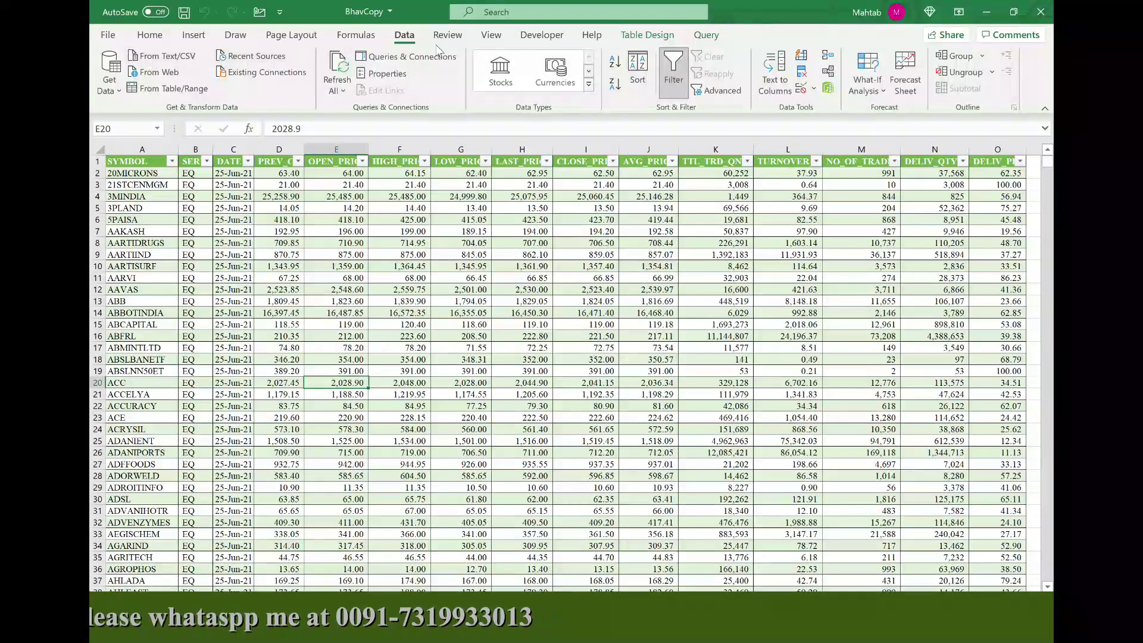
left_click(407, 58)
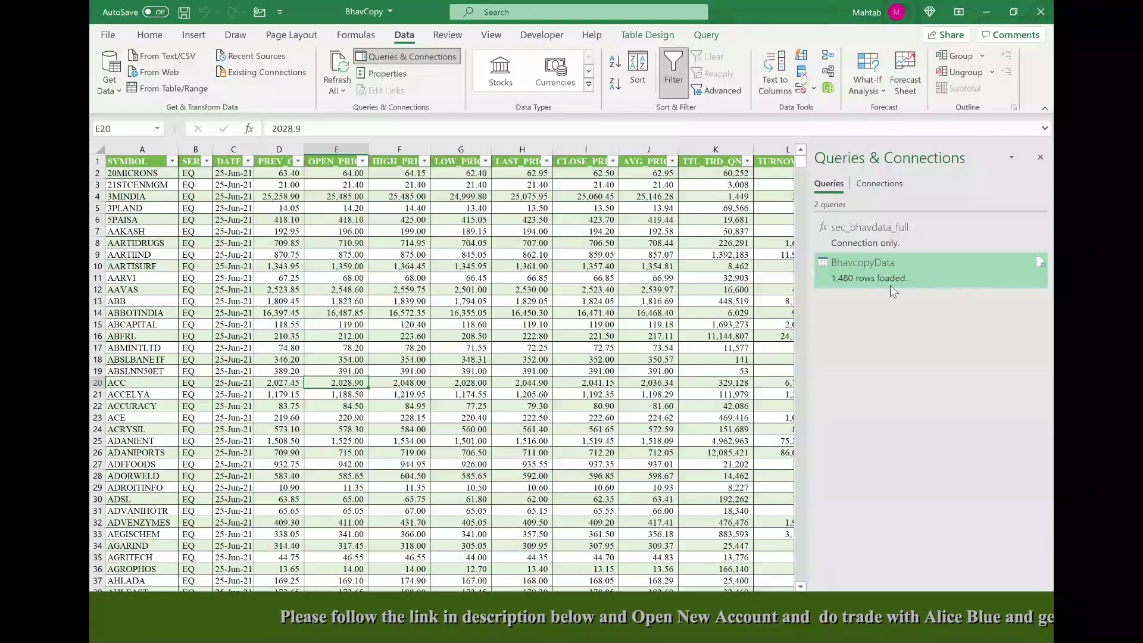
mouse_move(862, 270)
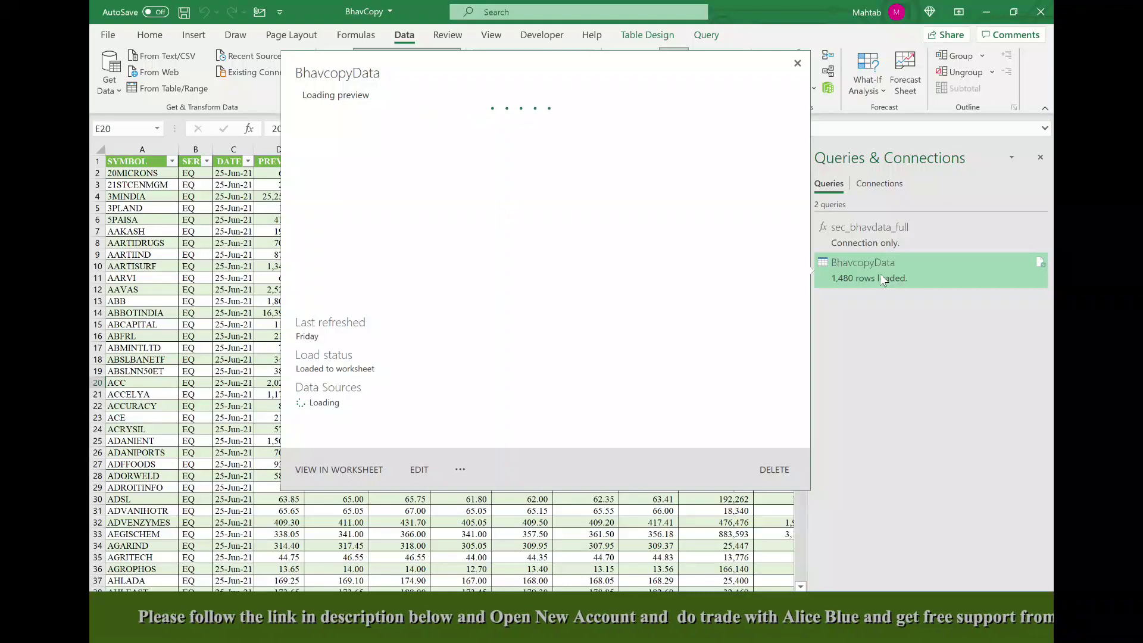
- Edit the BhavcopyData query in the Power Query Editor
right_click(880, 275)
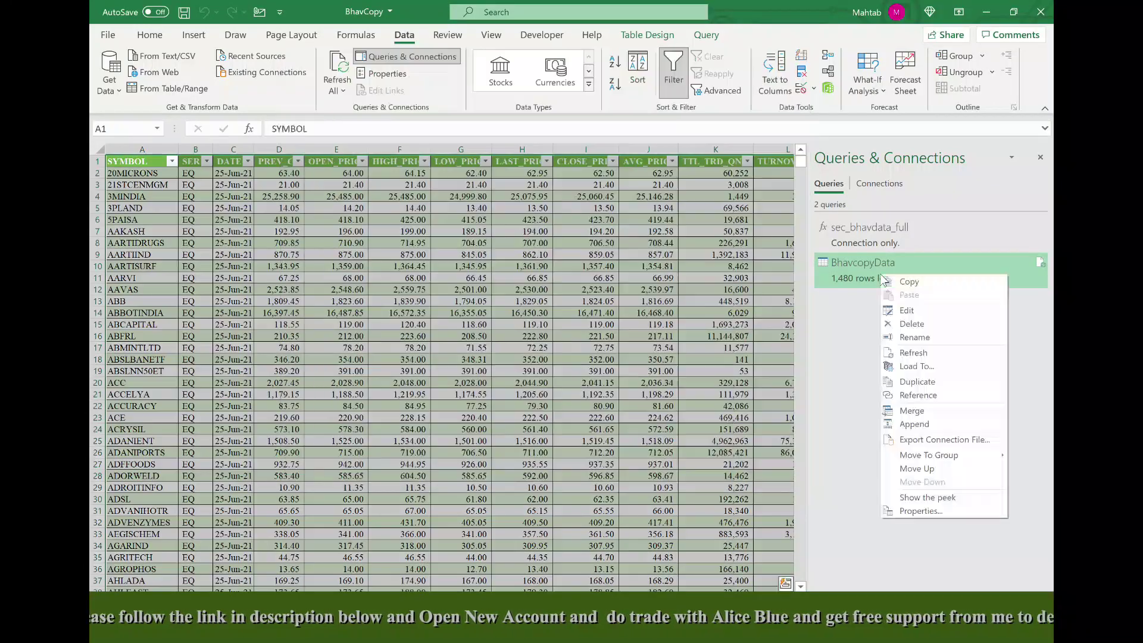
left_click(907, 311)
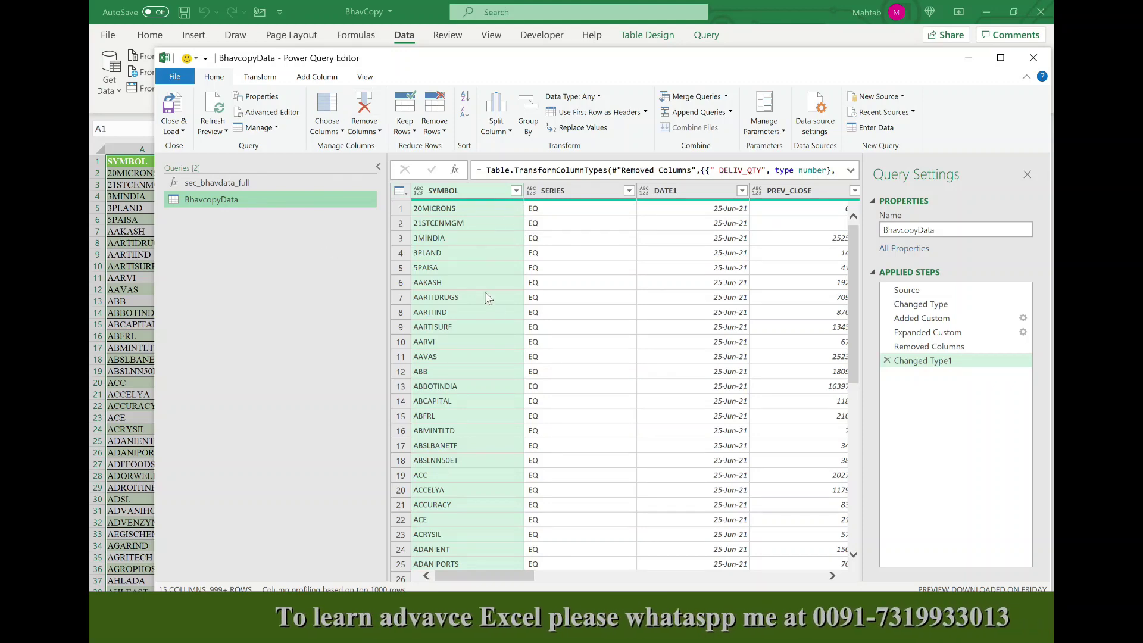
- Filter the BhavcopyData query's SYMBOL column to keep only AARTIIND
scroll(553, 340, "down", 3)
scroll(553, 339, "down", 3)
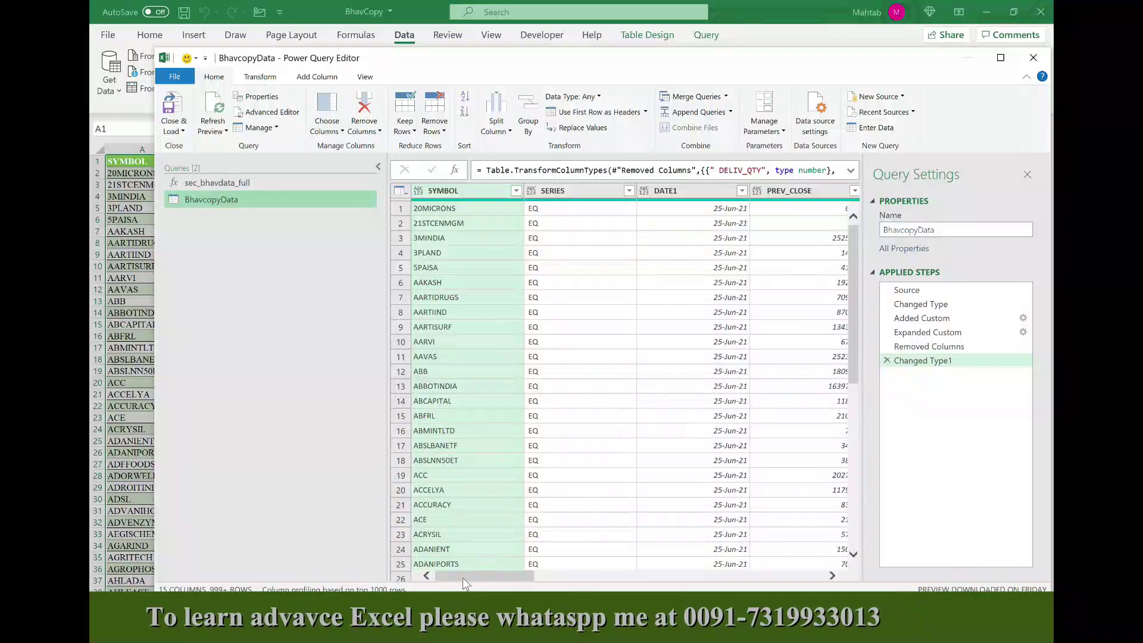
left_click(567, 576)
left_click(575, 573)
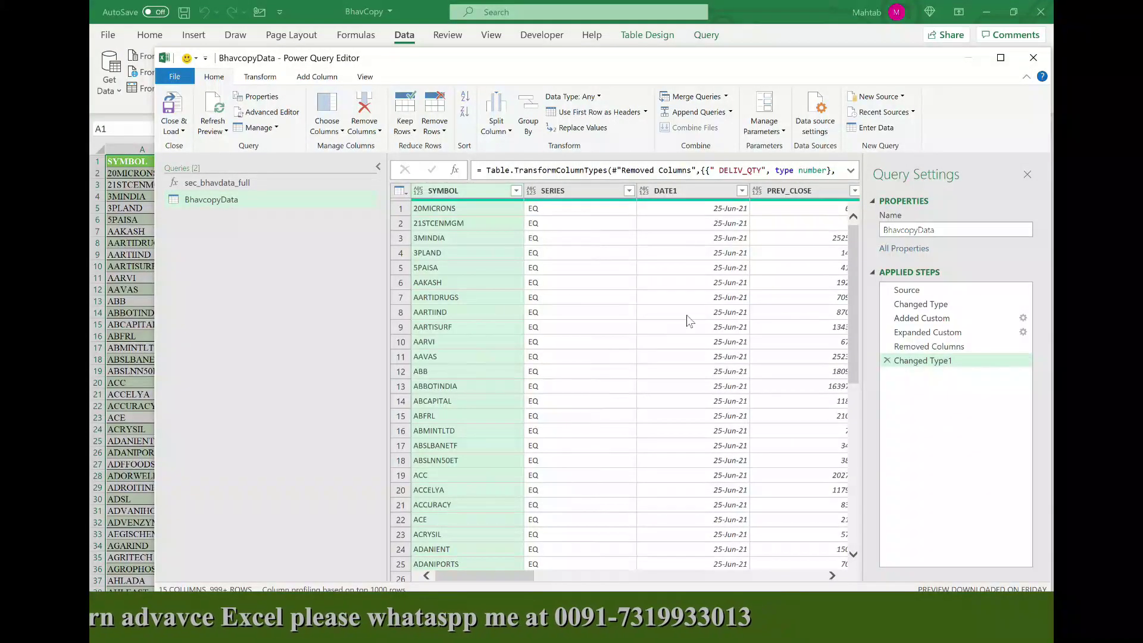
left_click(515, 191)
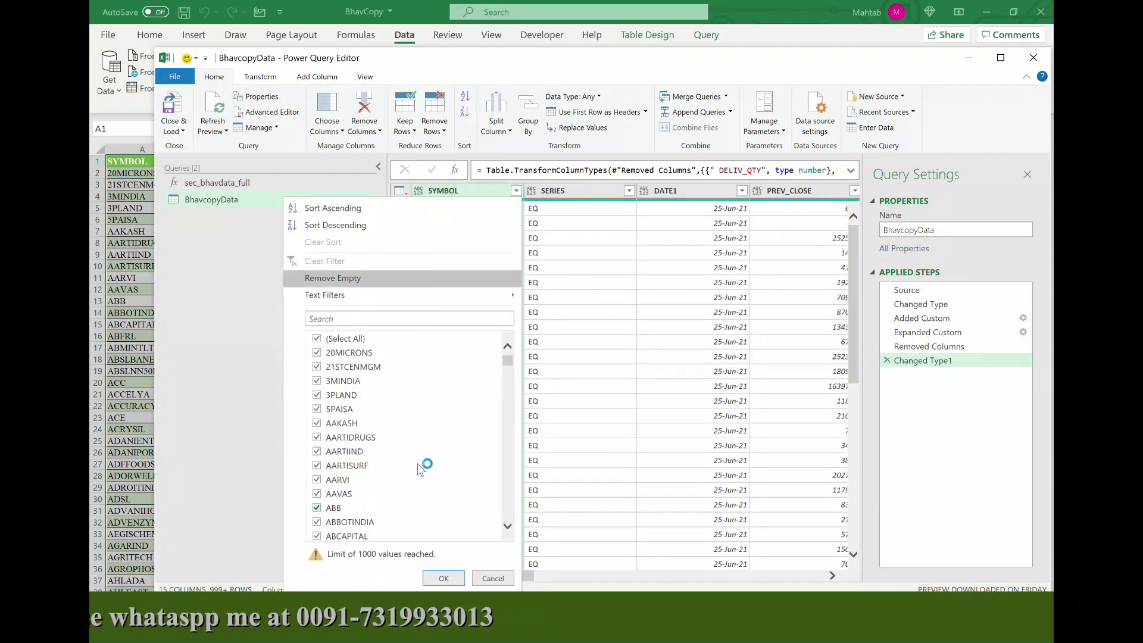
left_click(327, 340)
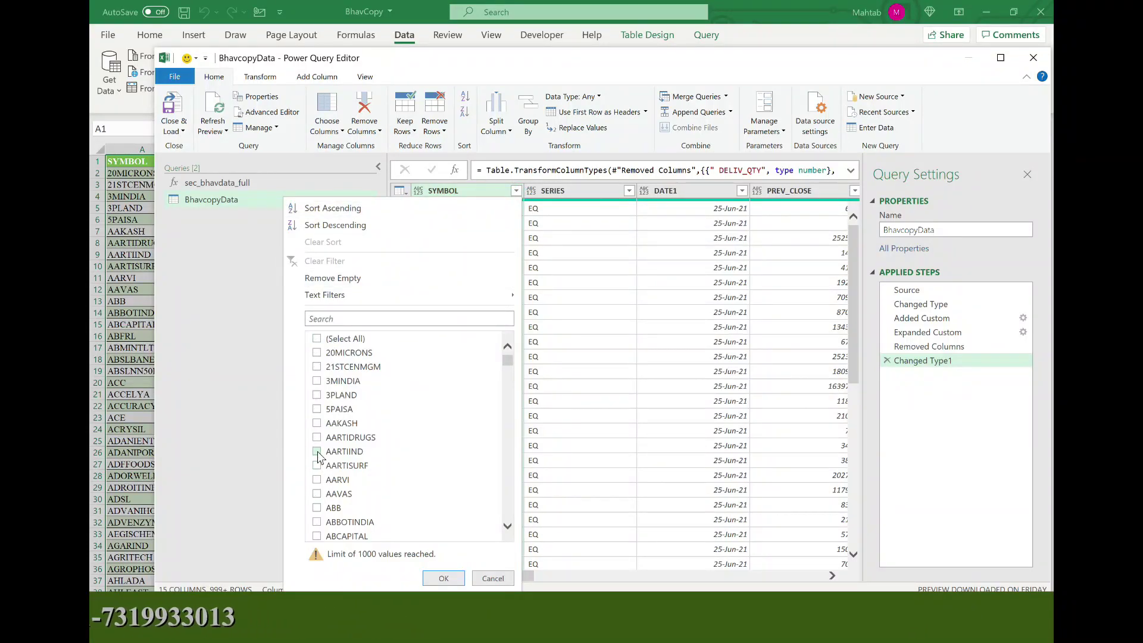
left_click(317, 453)
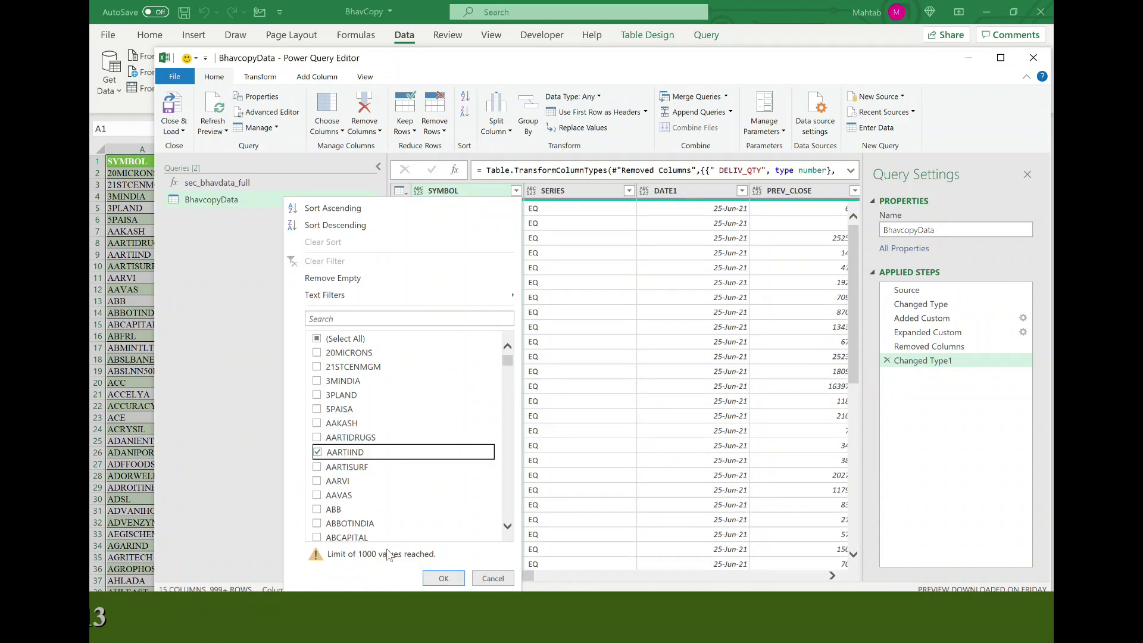
left_click(444, 579)
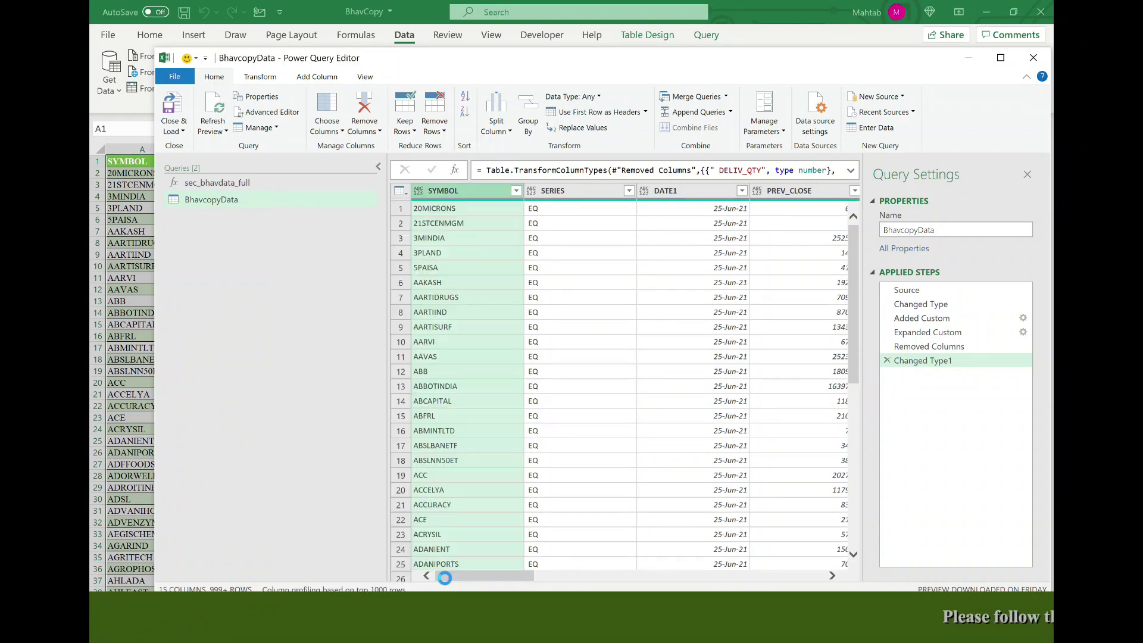
left_click_drag(526, 570, 473, 550)
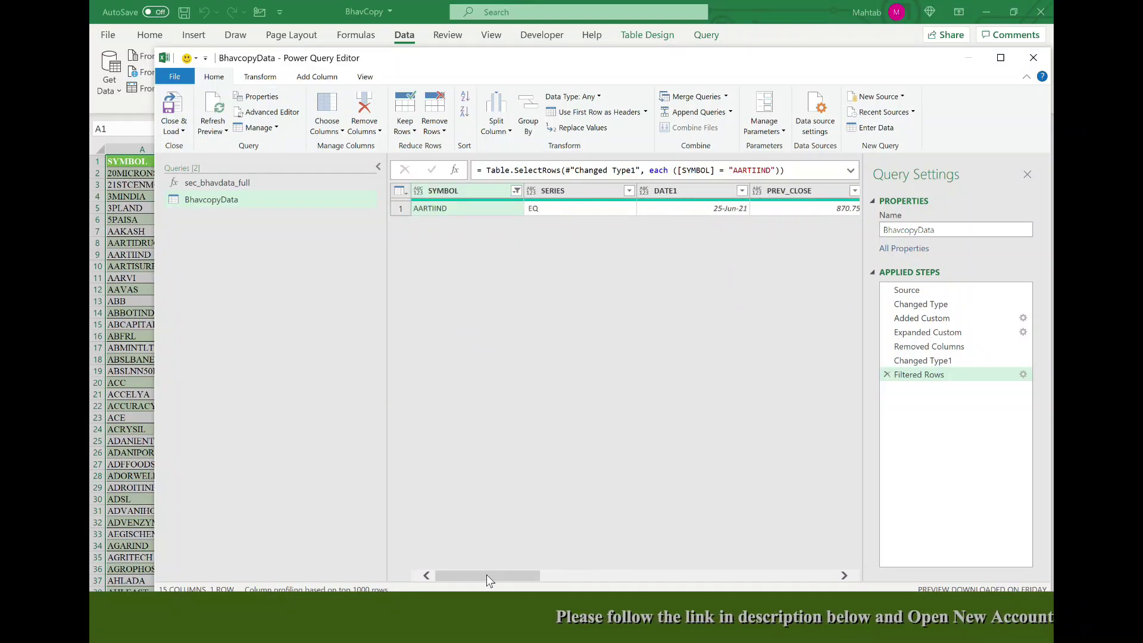
mouse_move(487, 574)
left_mouse_down()
mouse_move(530, 570)
mouse_move(485, 553)
left_mouse_up()
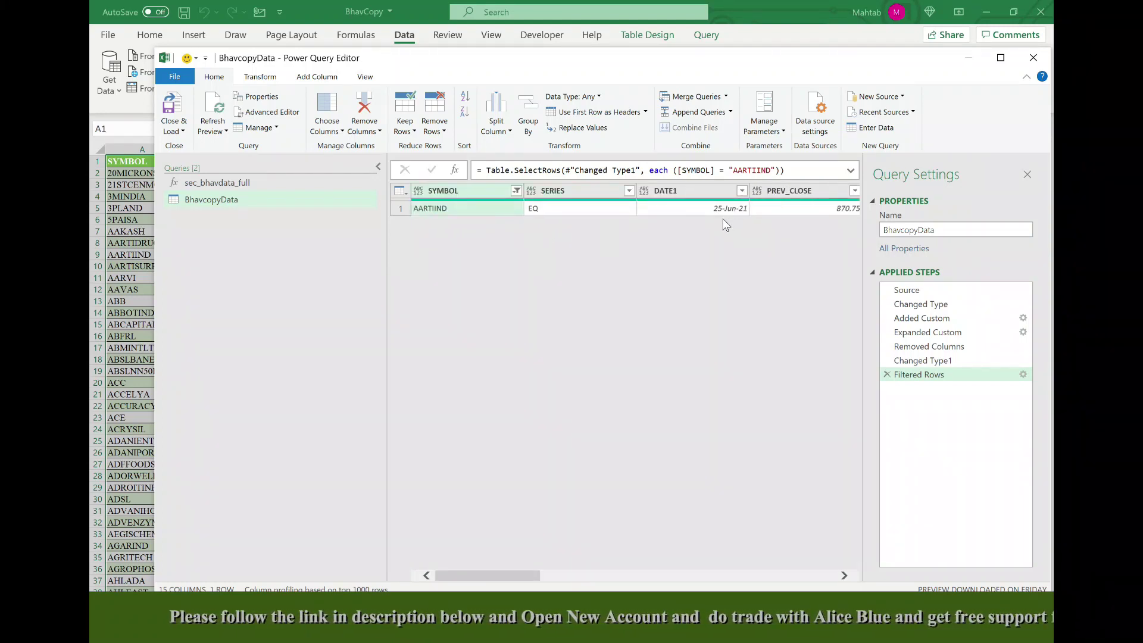
- Rename the BhavcopyData query to BhavcopyDataSymbolWise
left_click(225, 207)
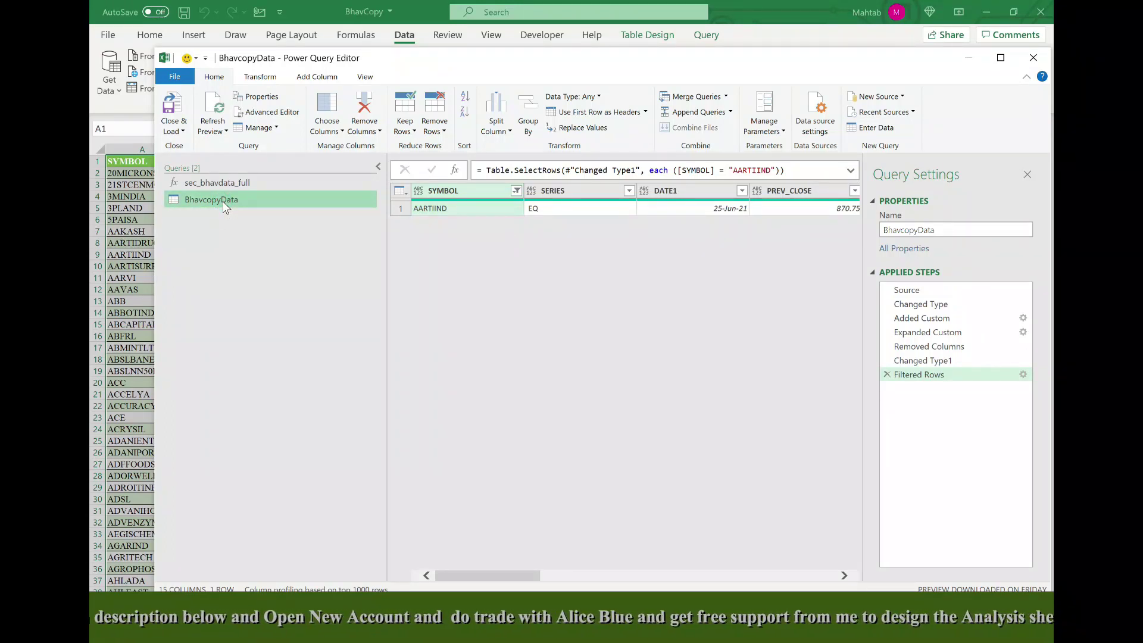
right_click(225, 204)
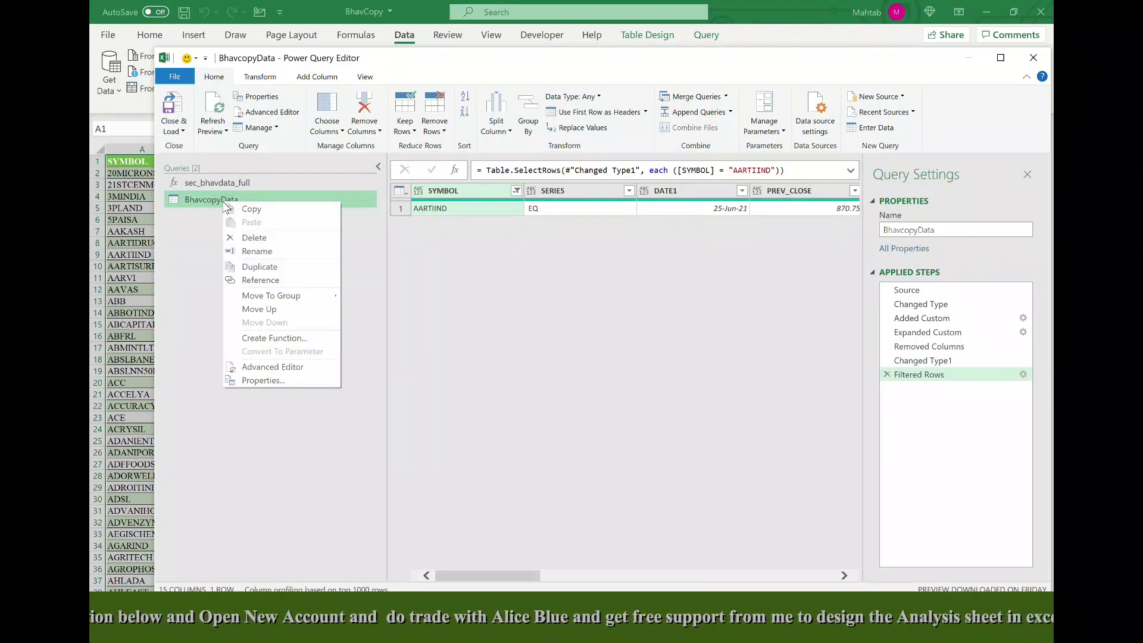
left_click(262, 252)
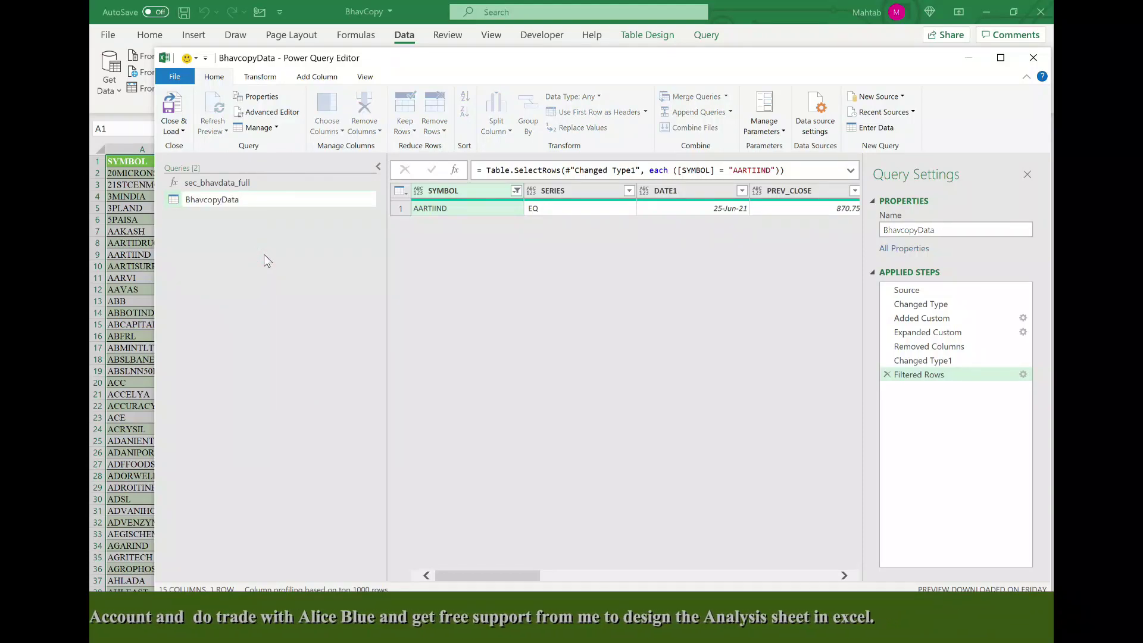
type("Symbo")
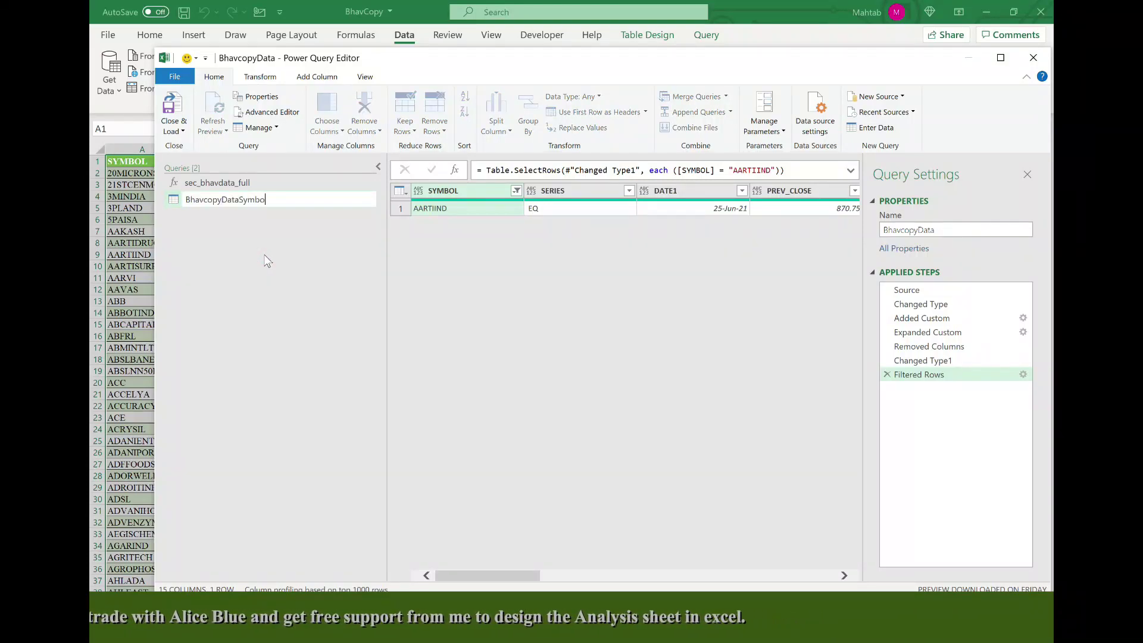
type("lWi")
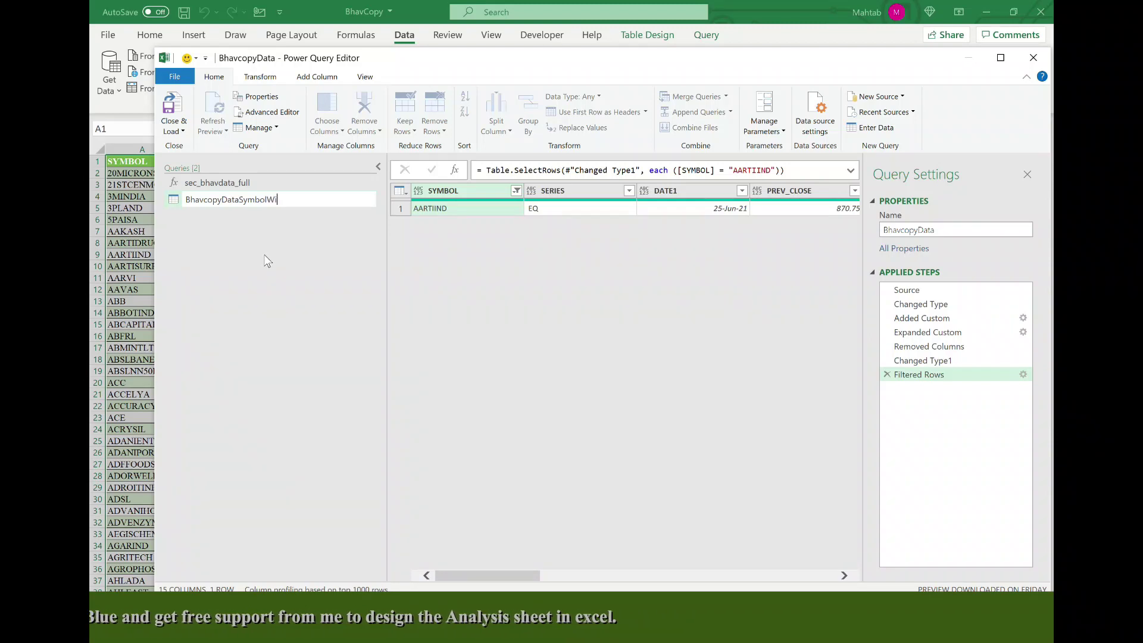
type("se")
key("Return")
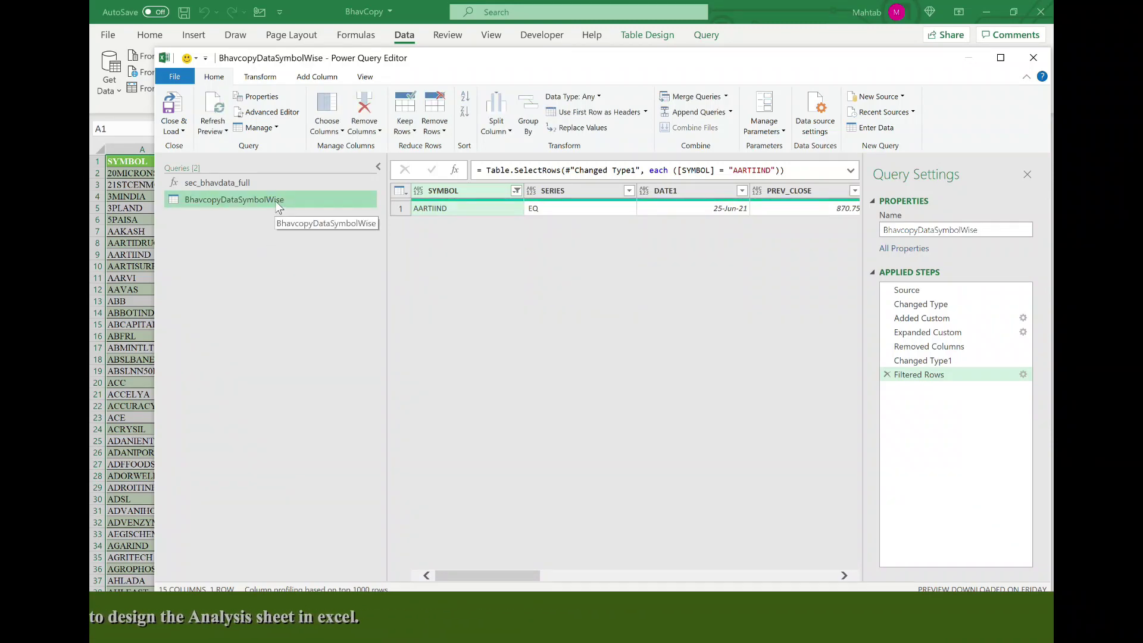
- In Advanced Editor, prepend '(symbol as text) as table =>' and replace "AARTIIND" with symbol
left_click(275, 113)
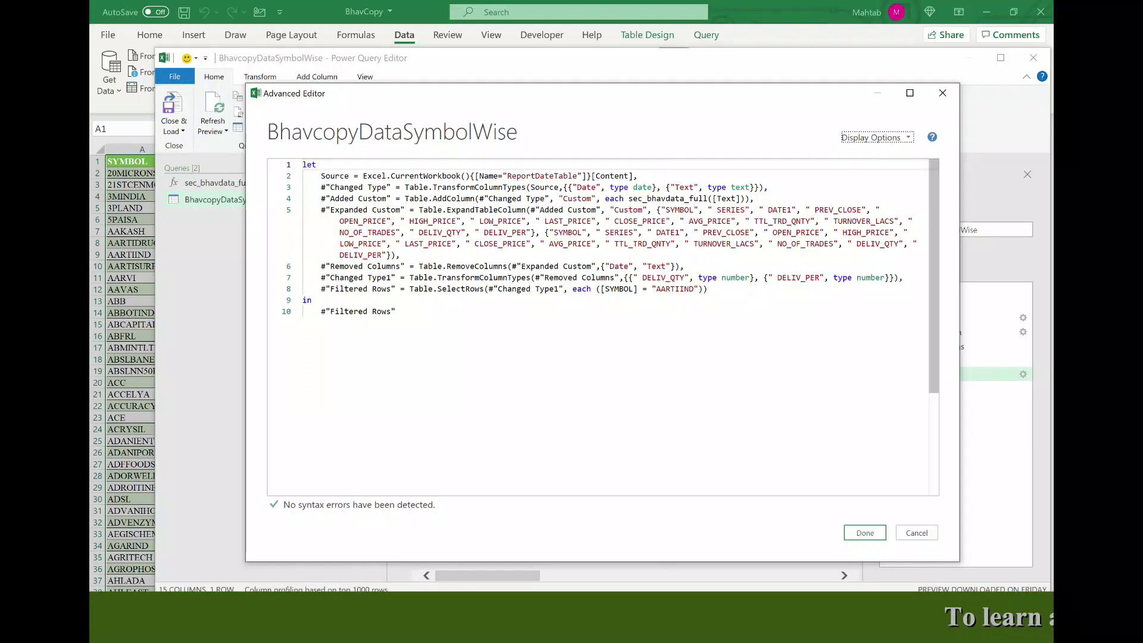
key("Return")
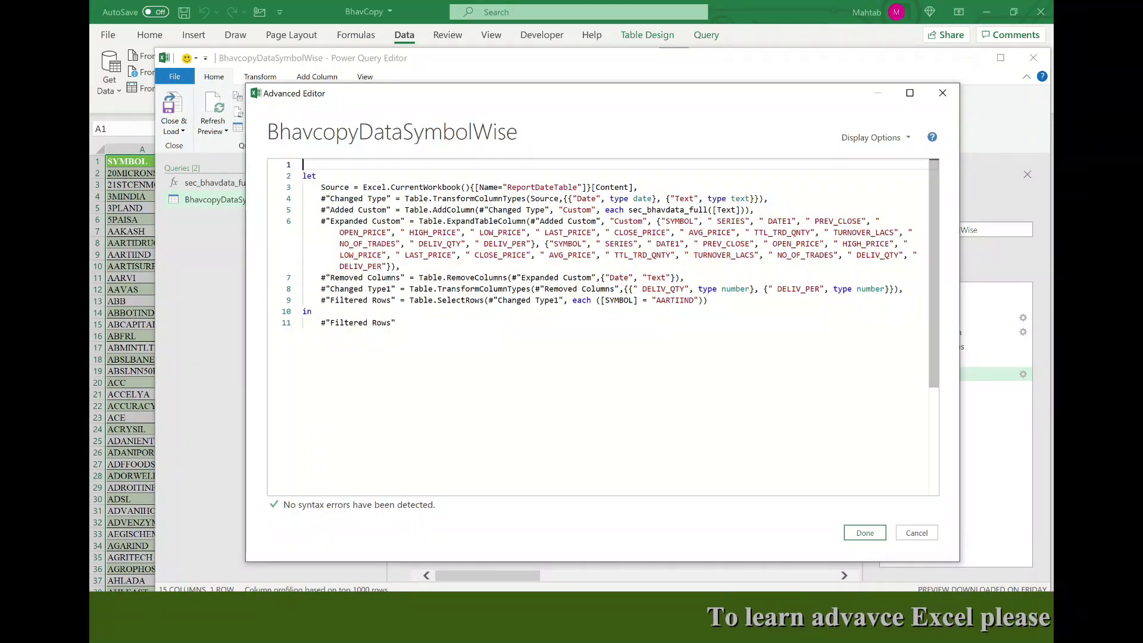
type("(symbol ")
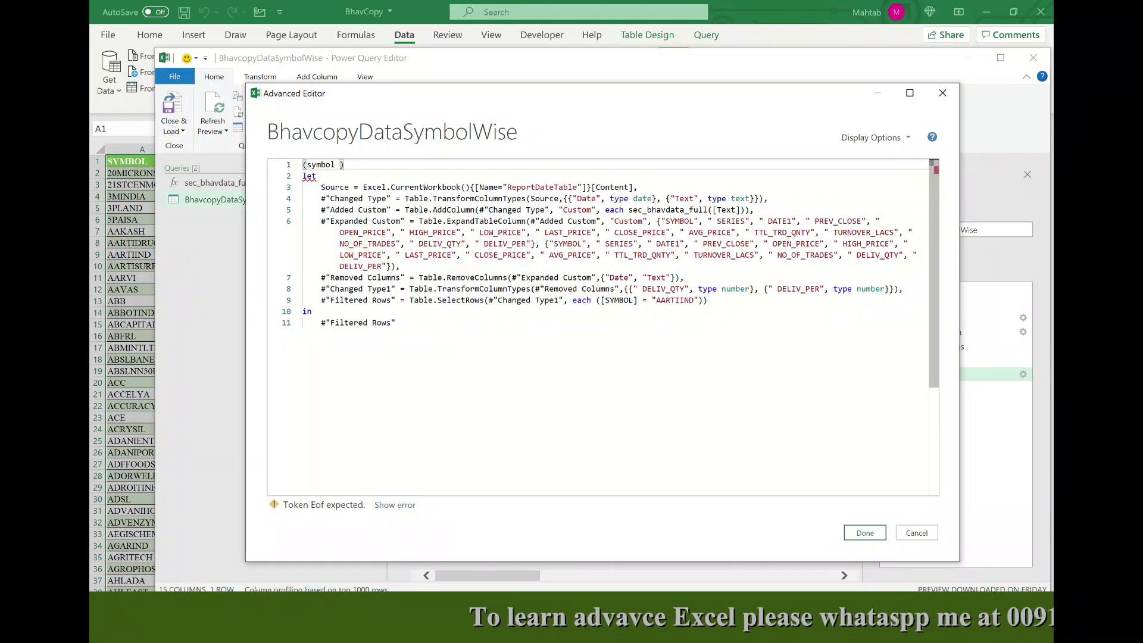
type("as te")
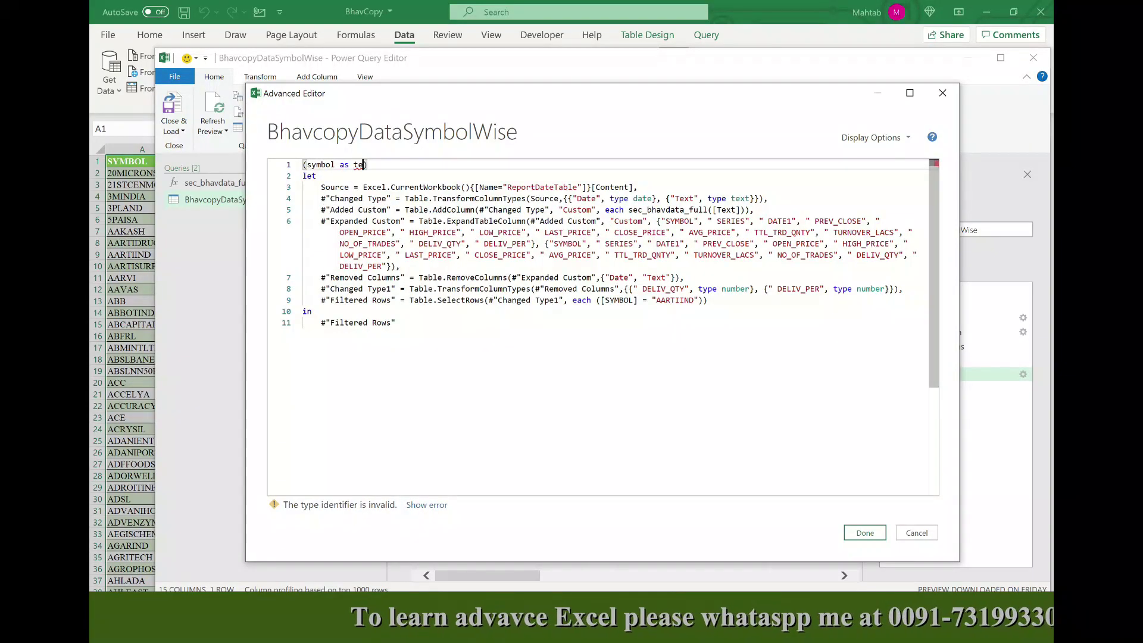
type("xt )")
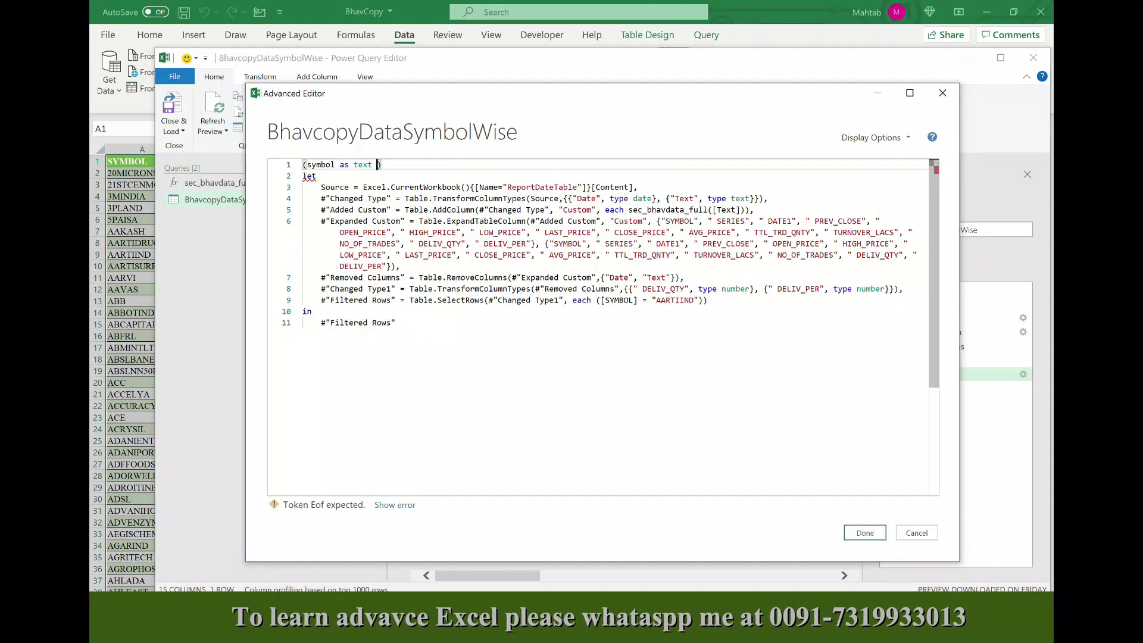
type("as tab")
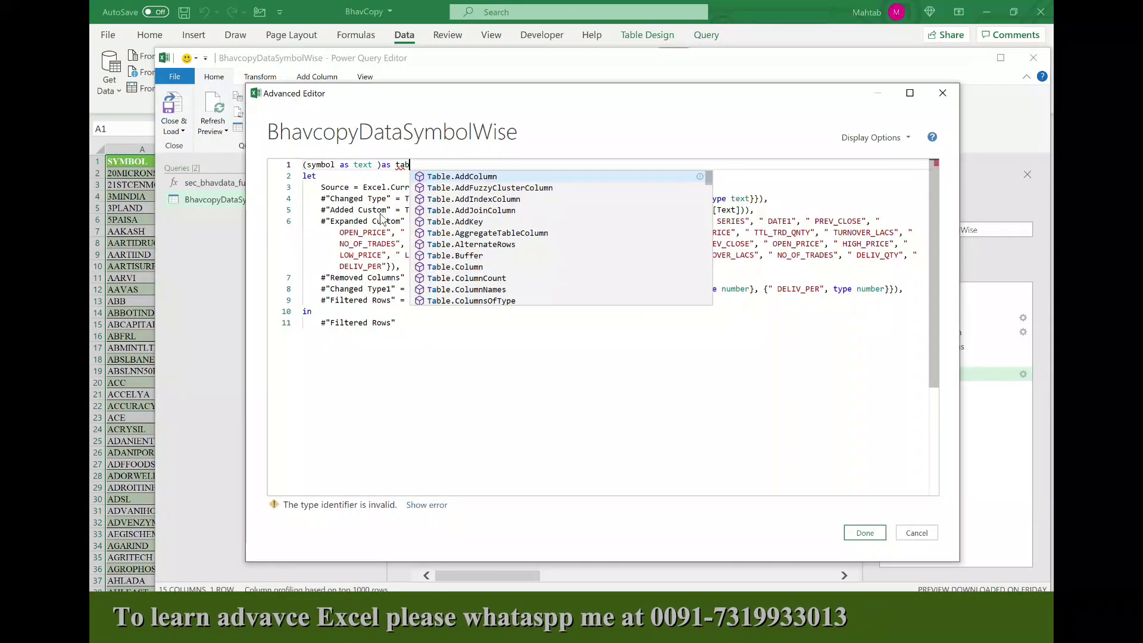
type("le =>")
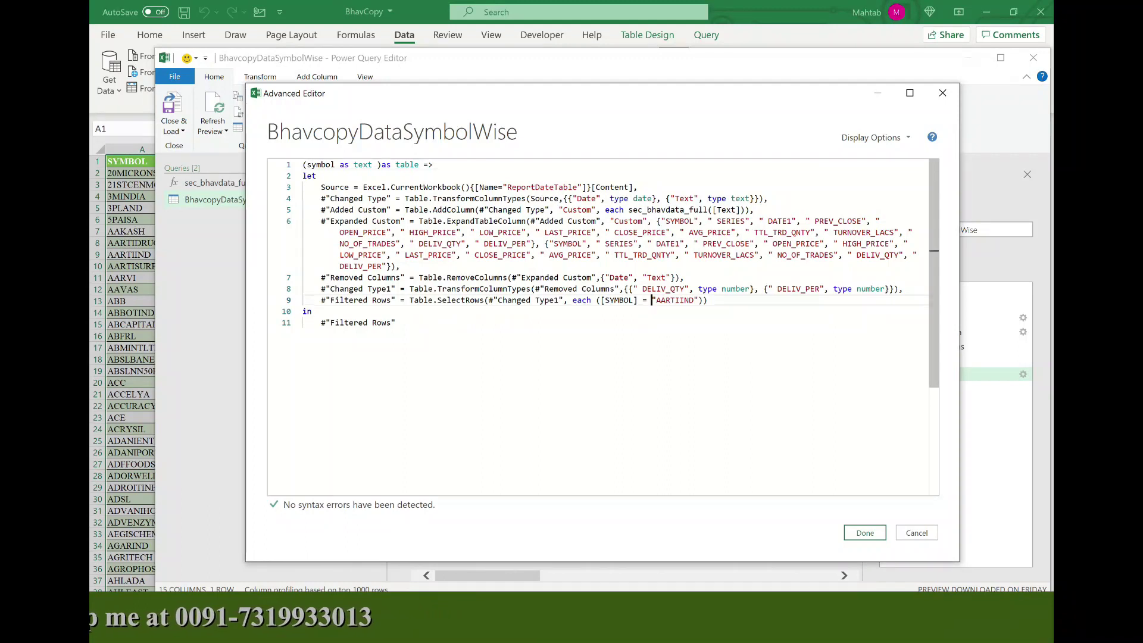
left_click_drag(653, 300, 698, 300)
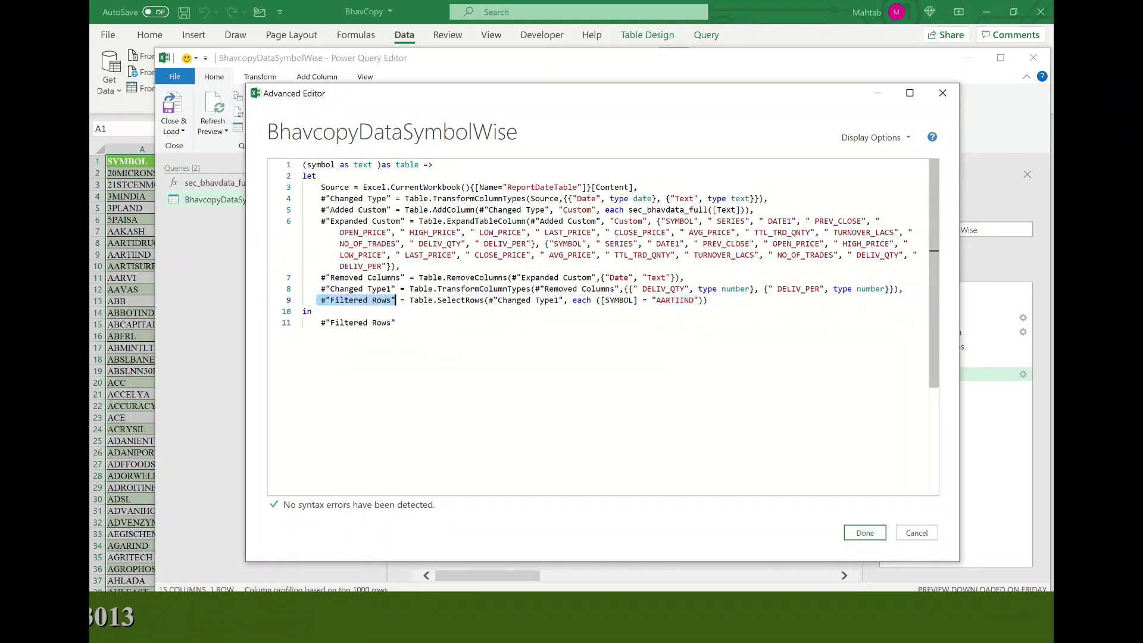
left_click_drag(395, 300, 310, 311)
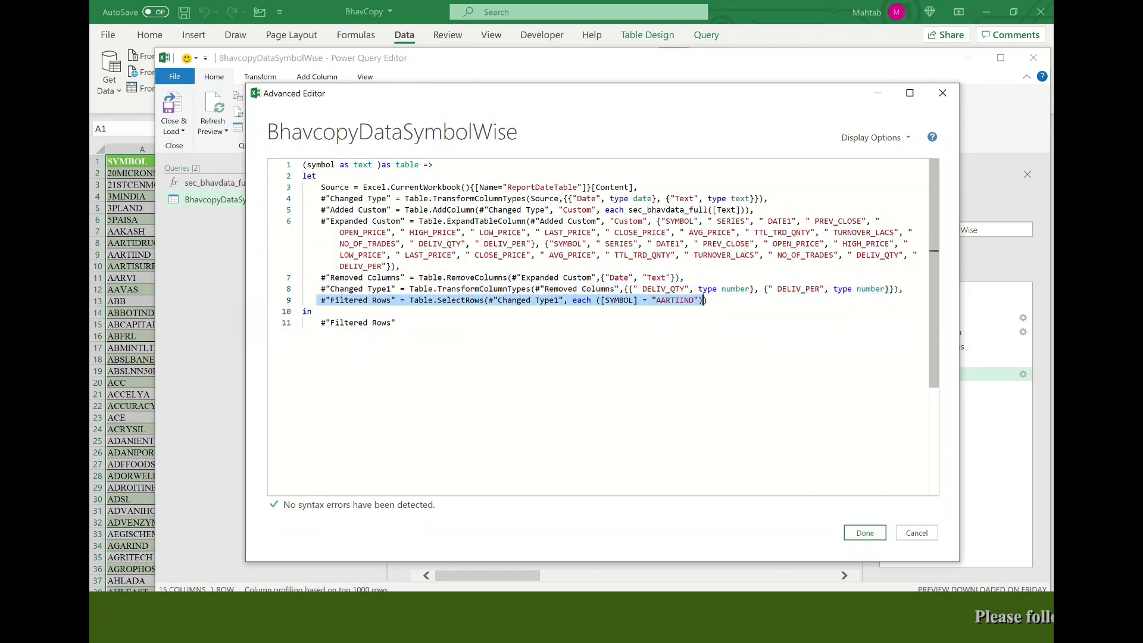
left_click(311, 312)
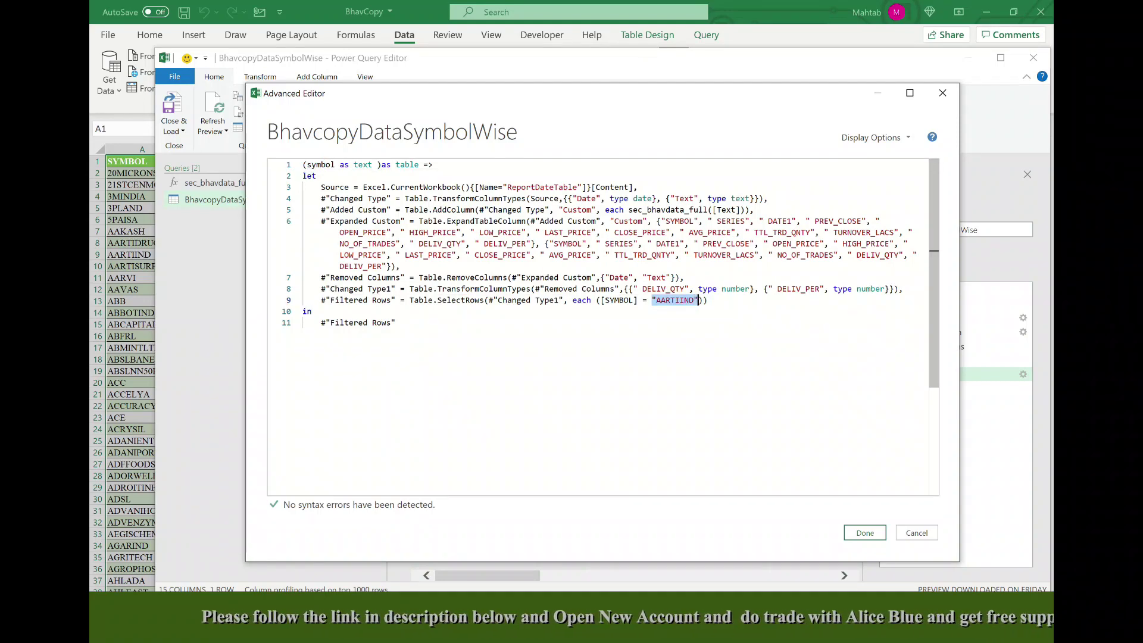
type("sy")
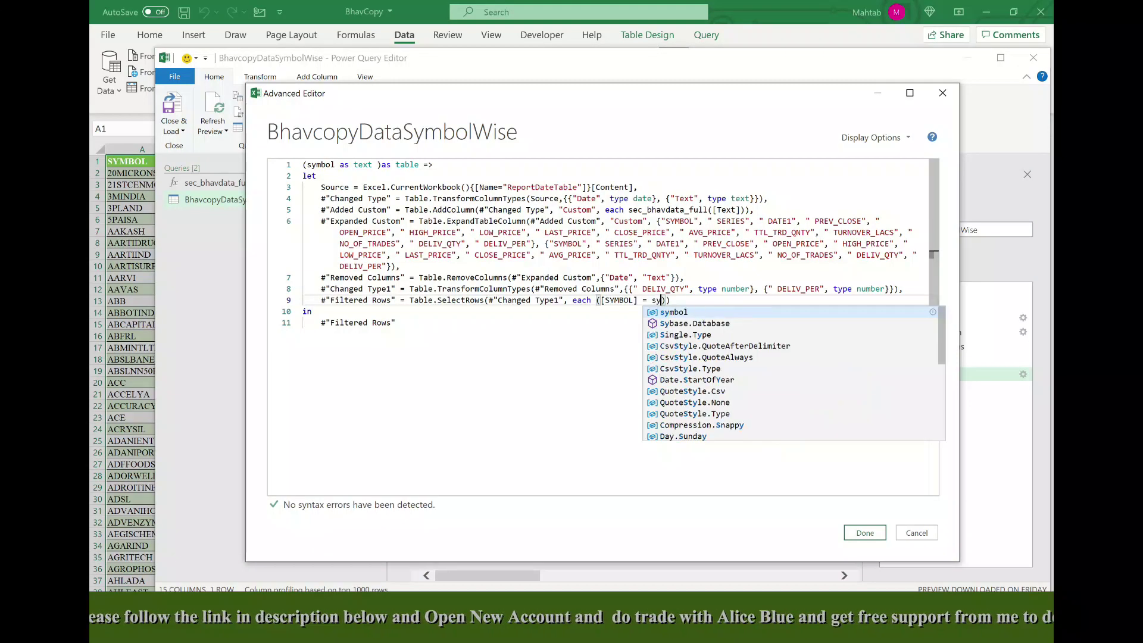
type("mbol")
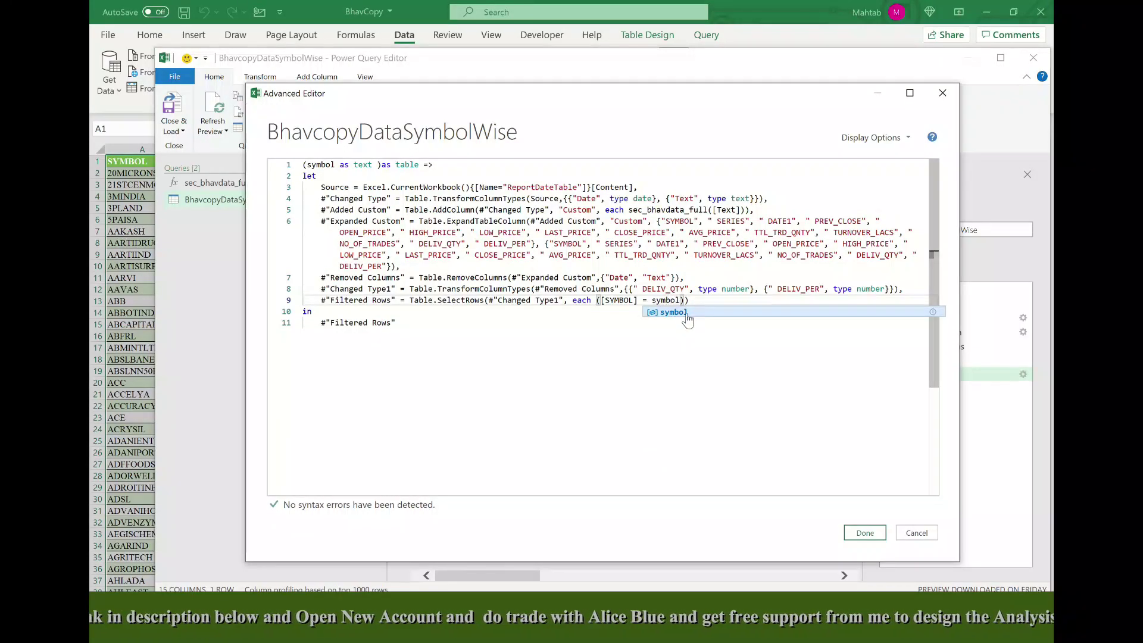
left_click(866, 535)
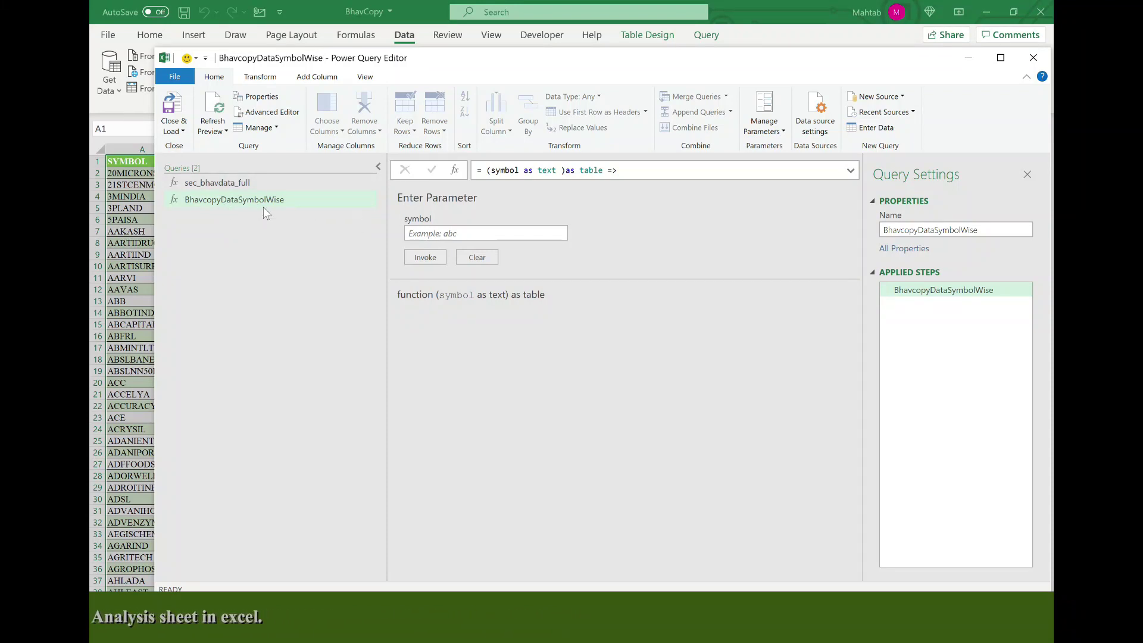
- Close and load the queries, then delete the empty output sheet
left_click(182, 132)
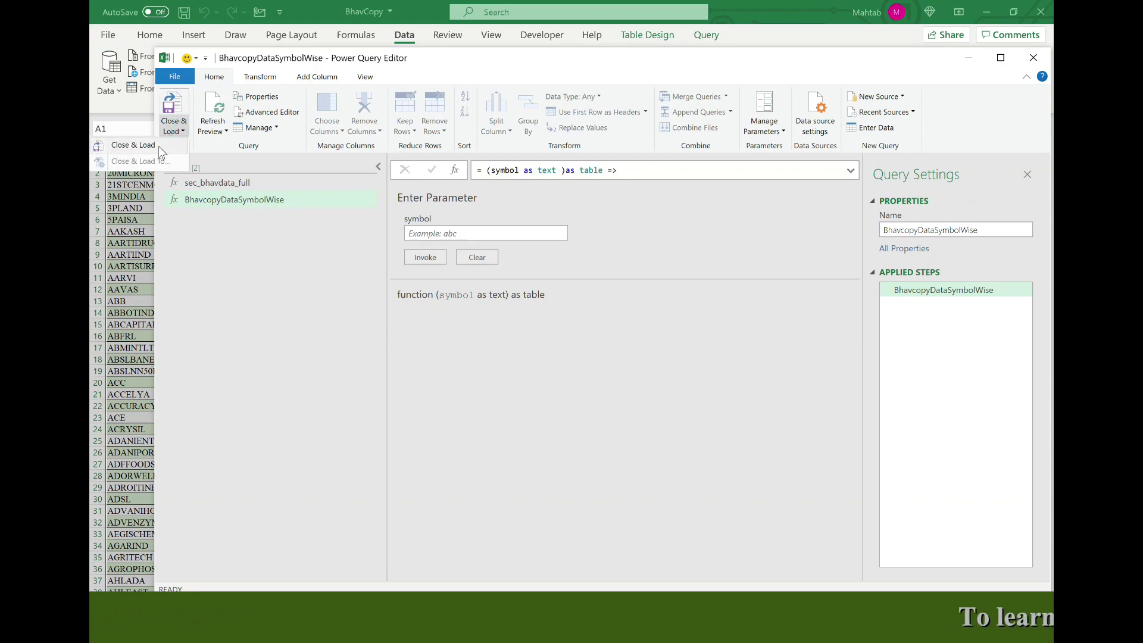
left_click(159, 145)
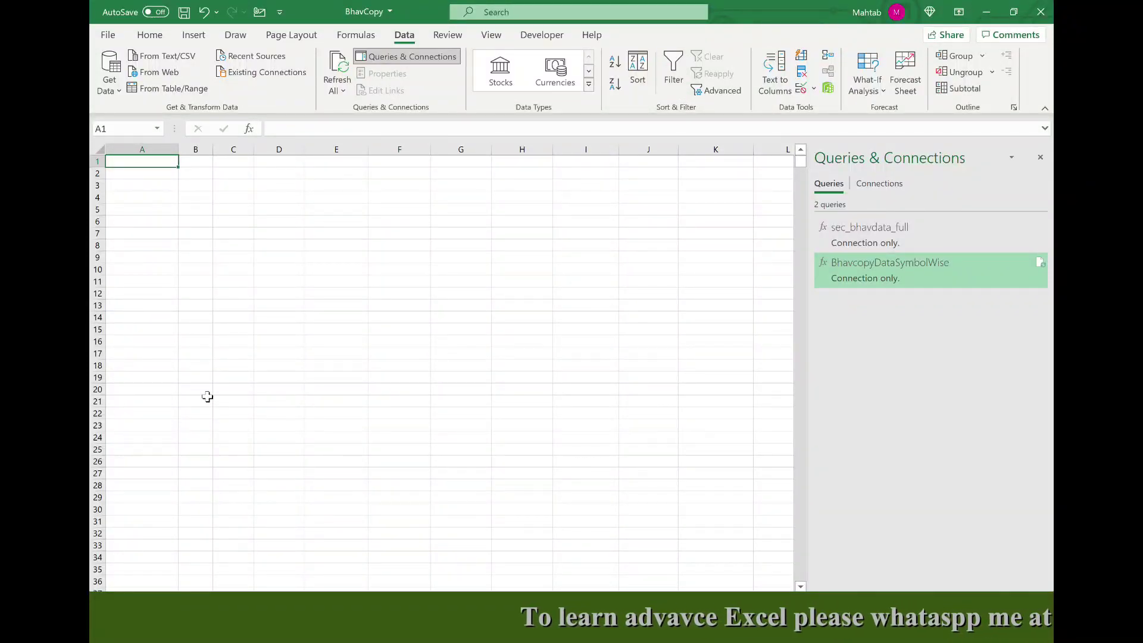
right_click(250, 598)
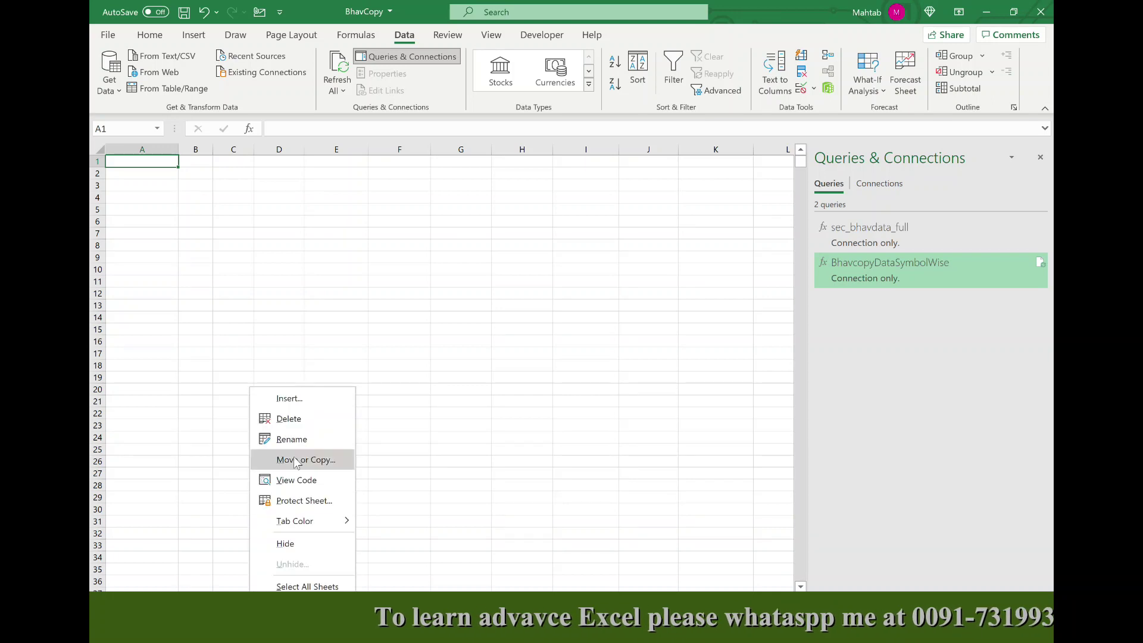
left_click(297, 419)
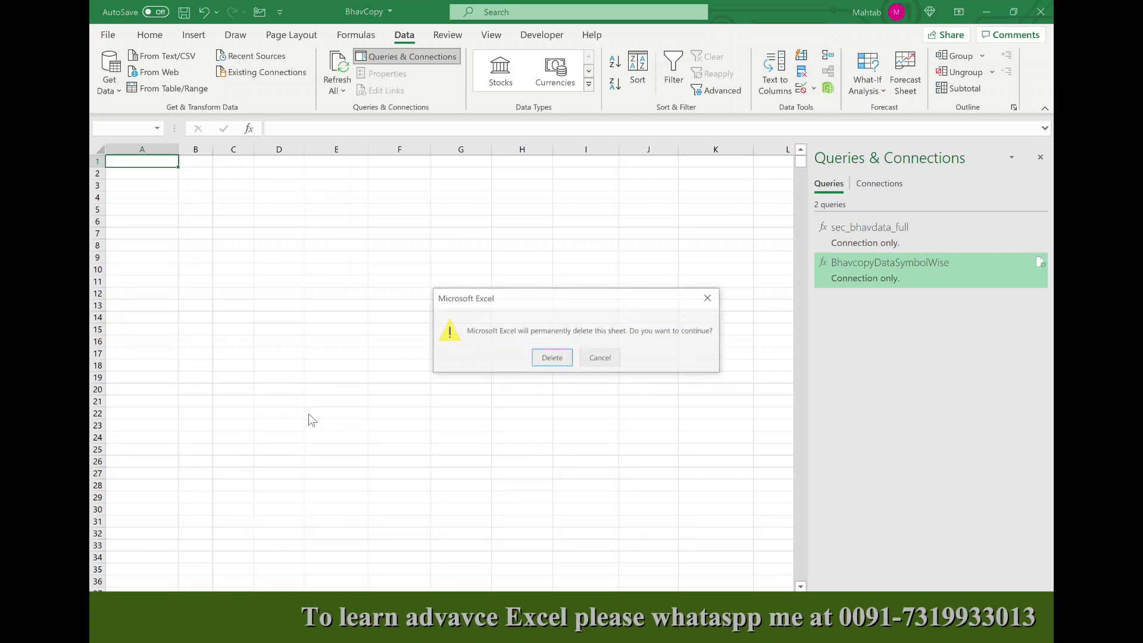
left_click(545, 359)
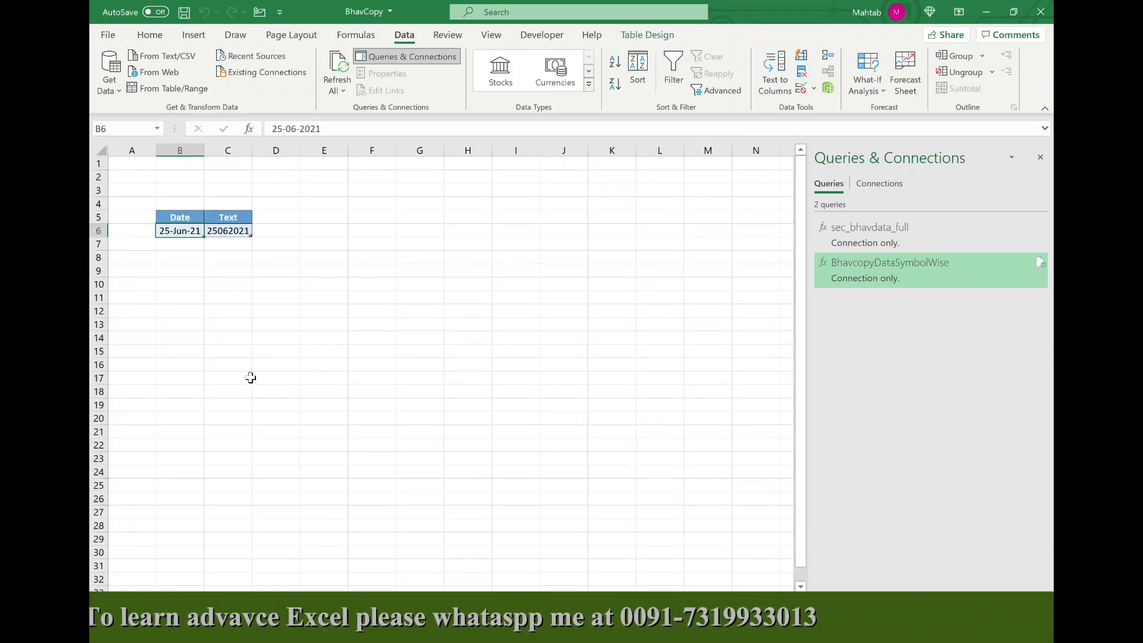
- Create a table with headers on E5:E6 with the header Symbol
left_click(333, 217)
type("S")
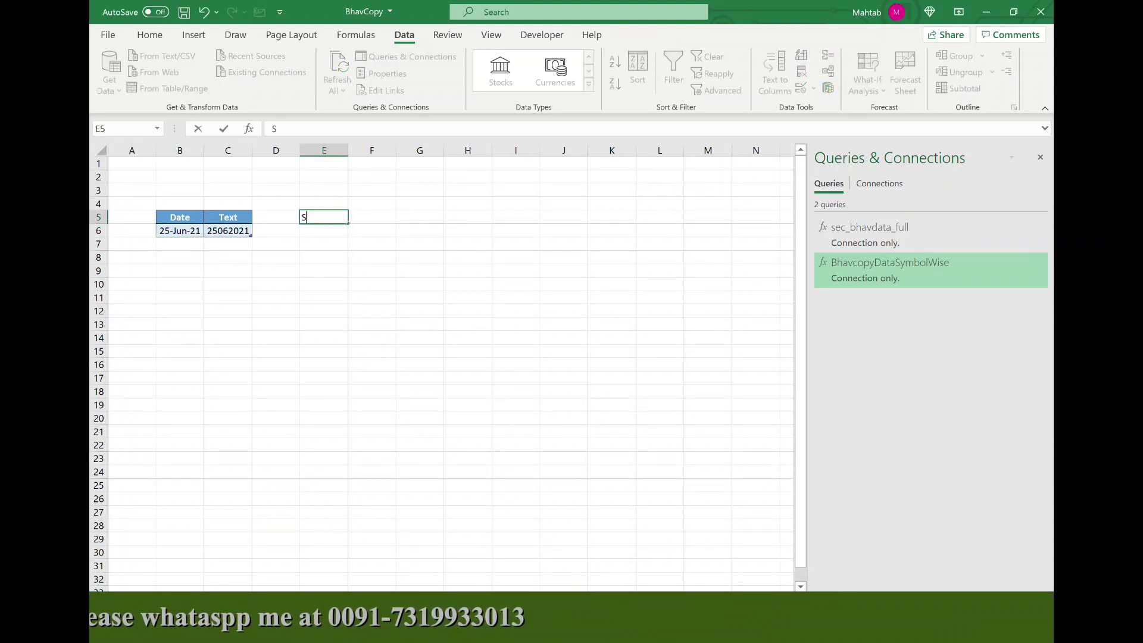
type("ymbol")
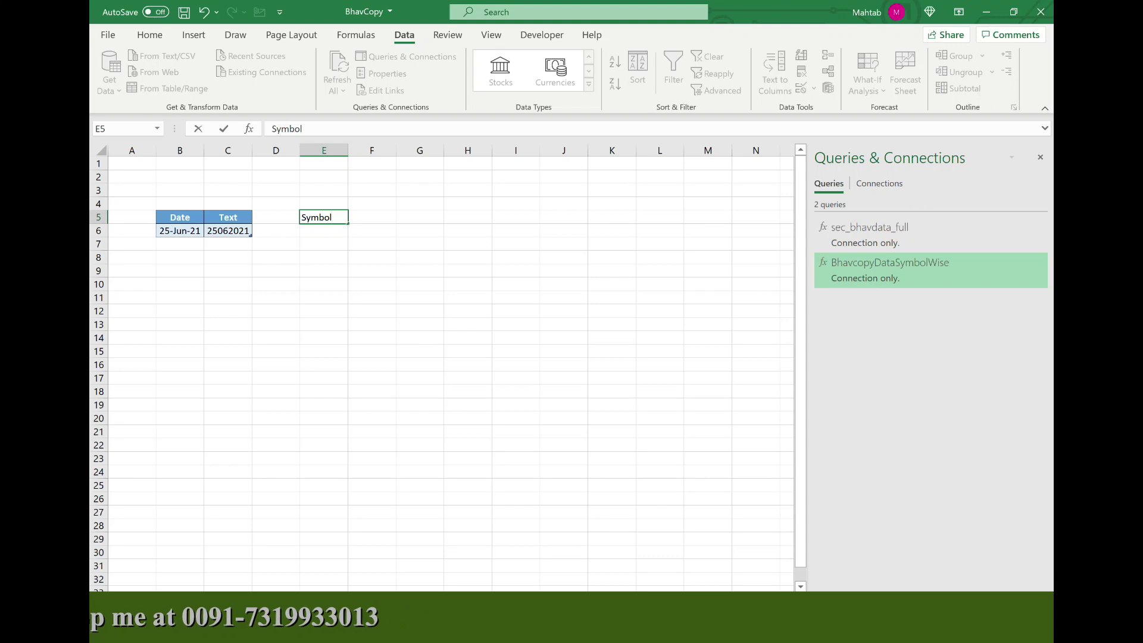
key("Return")
left_click(332, 217)
left_click_drag(332, 217, 333, 231)
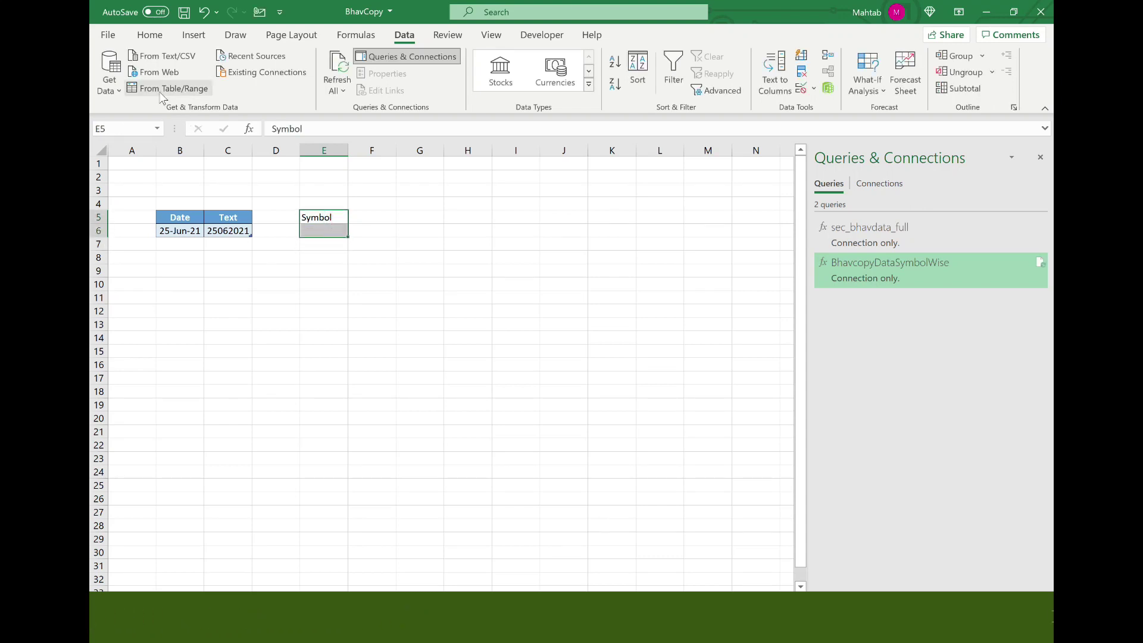
left_click(198, 37)
left_click(211, 68)
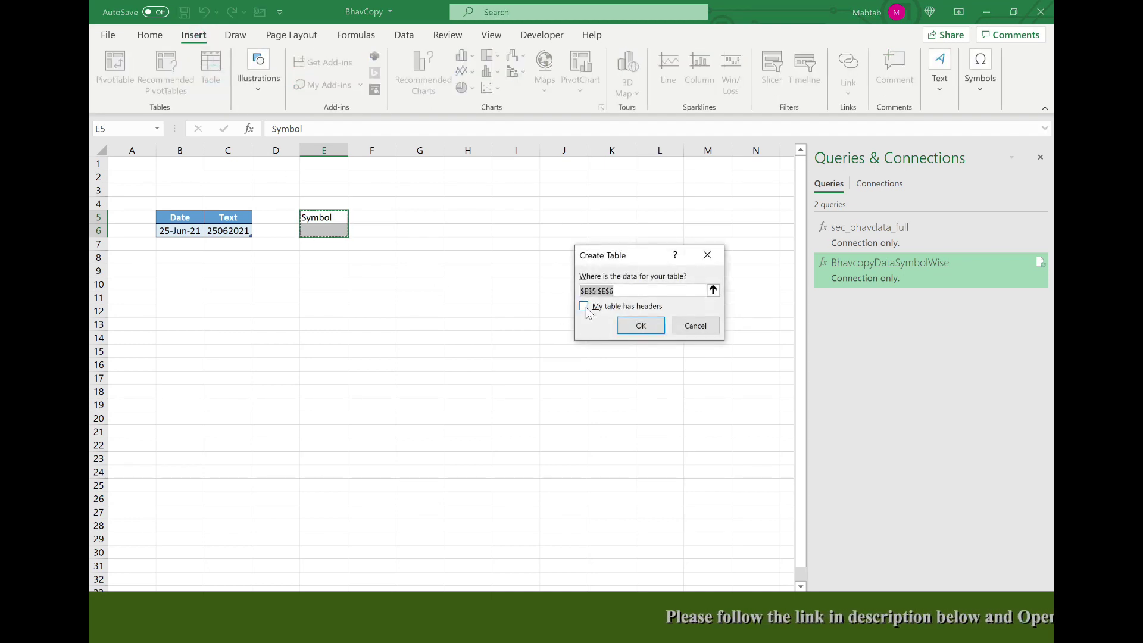
left_click(583, 307)
left_click(641, 325)
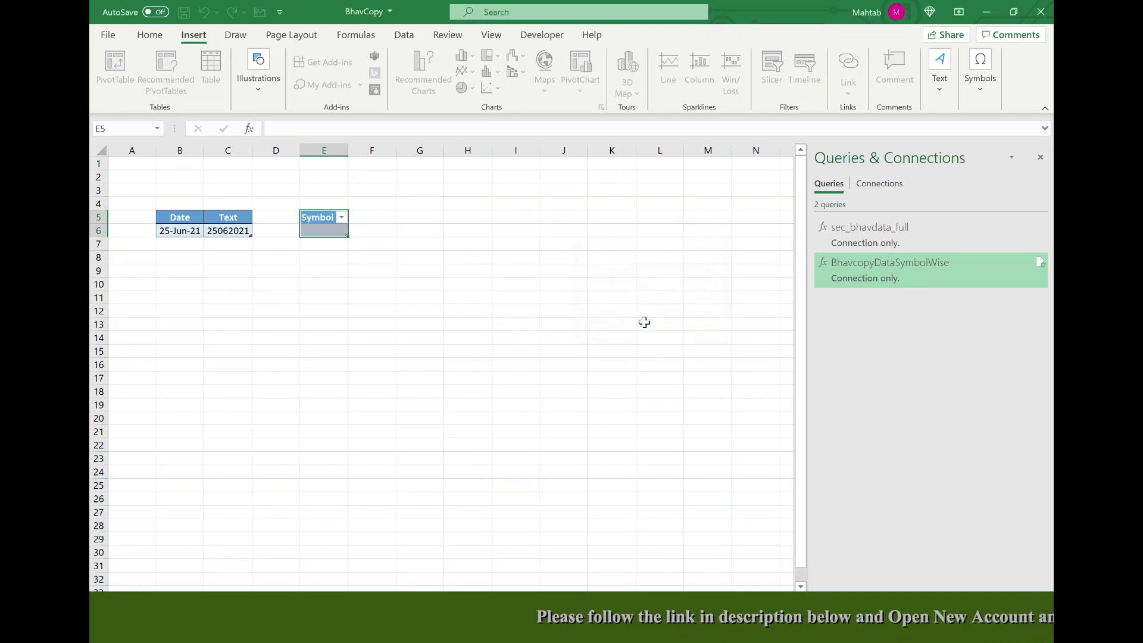
- Widen column E and enter TECHM, INFY and SBI in the Symbol table
left_click(385, 270)
left_click_drag(345, 153, 373, 153)
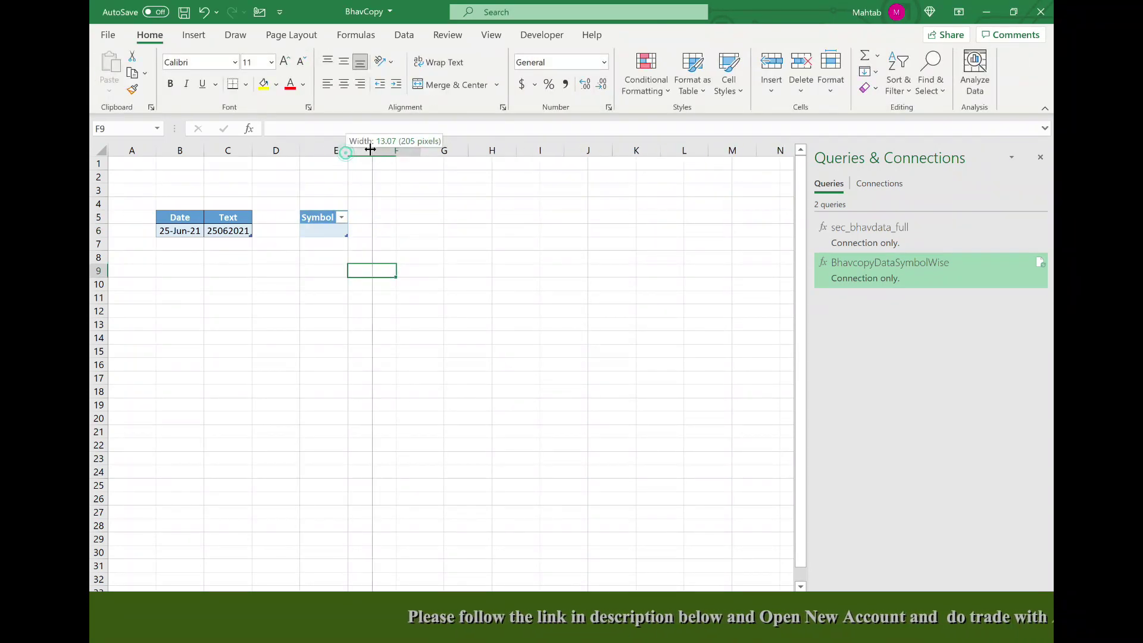
left_click(337, 231)
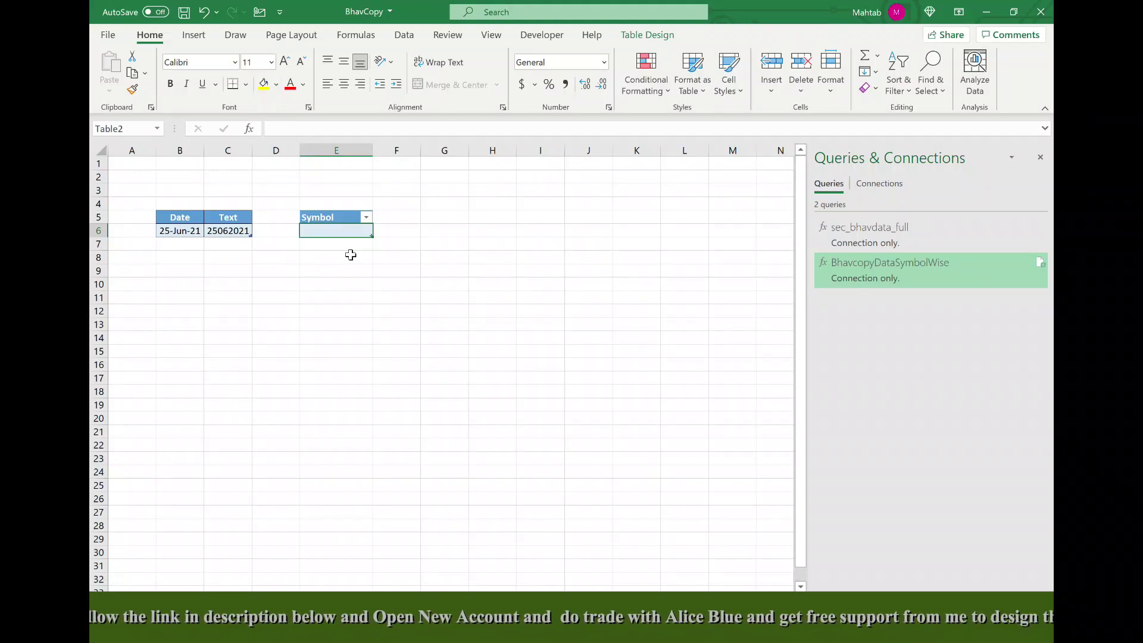
type("TECHM")
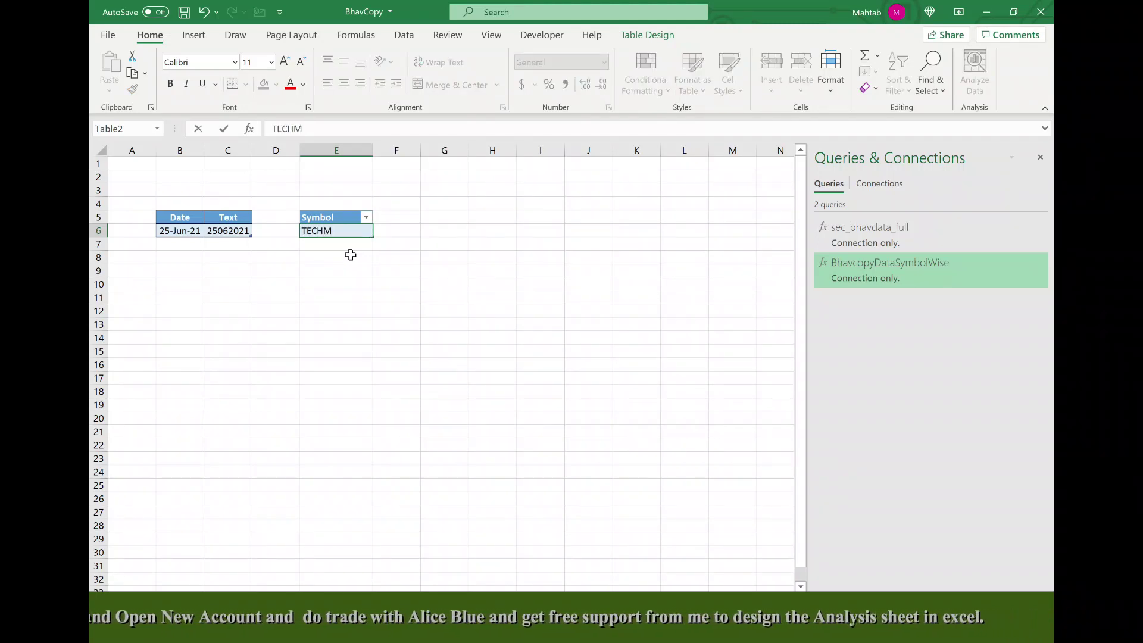
left_click(350, 254)
left_click(353, 245)
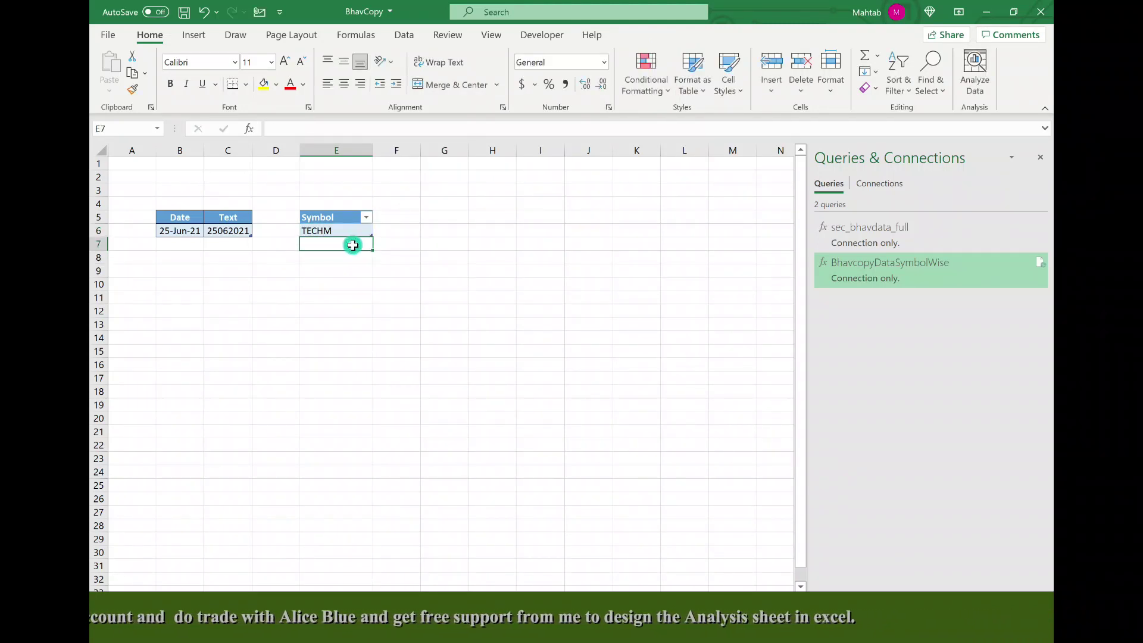
type("INFY")
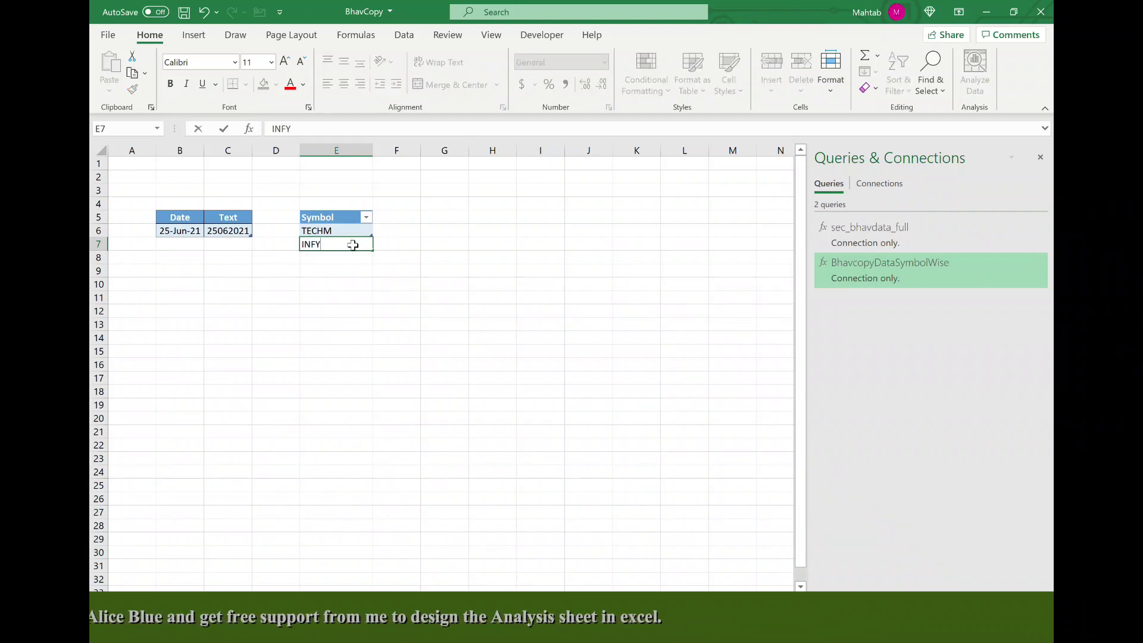
key("Return")
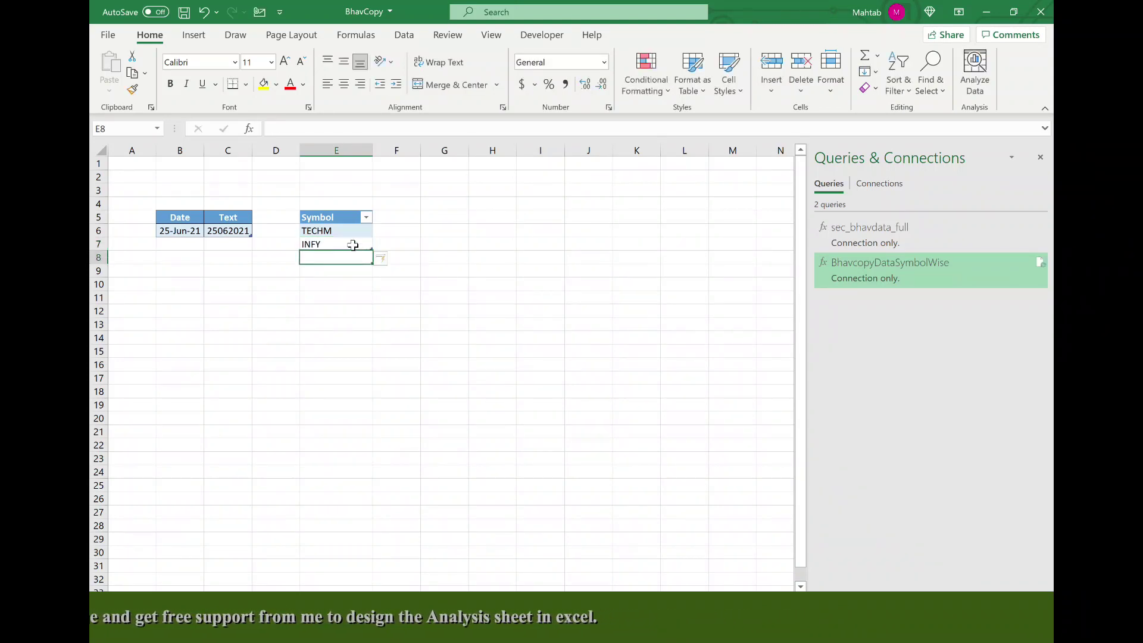
type("SBI")
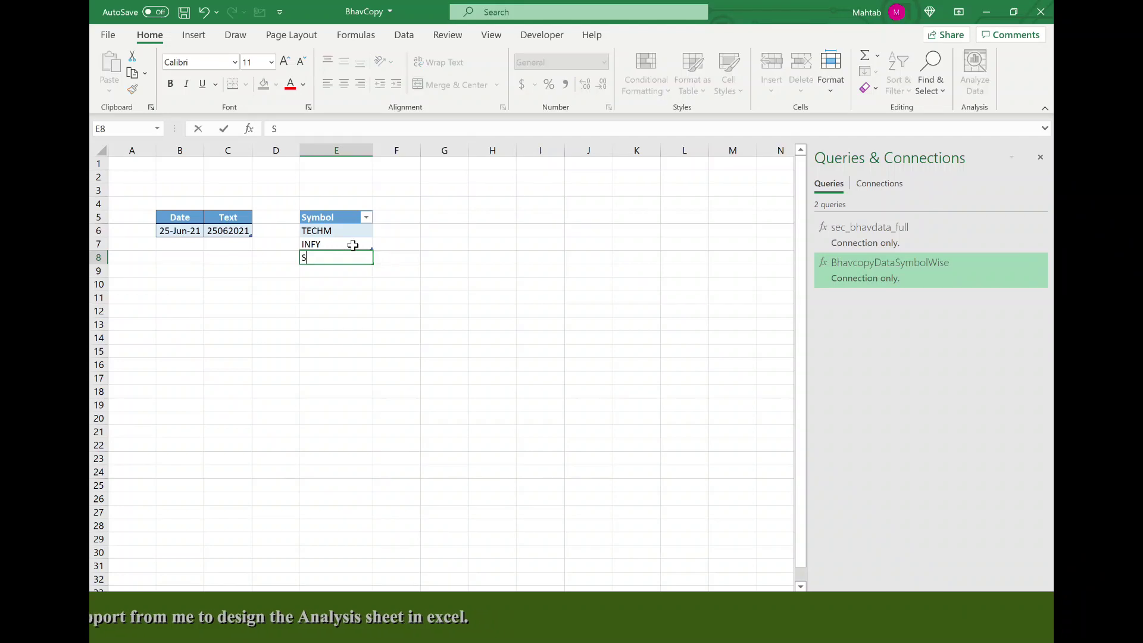
left_click(346, 276)
left_click(348, 232)
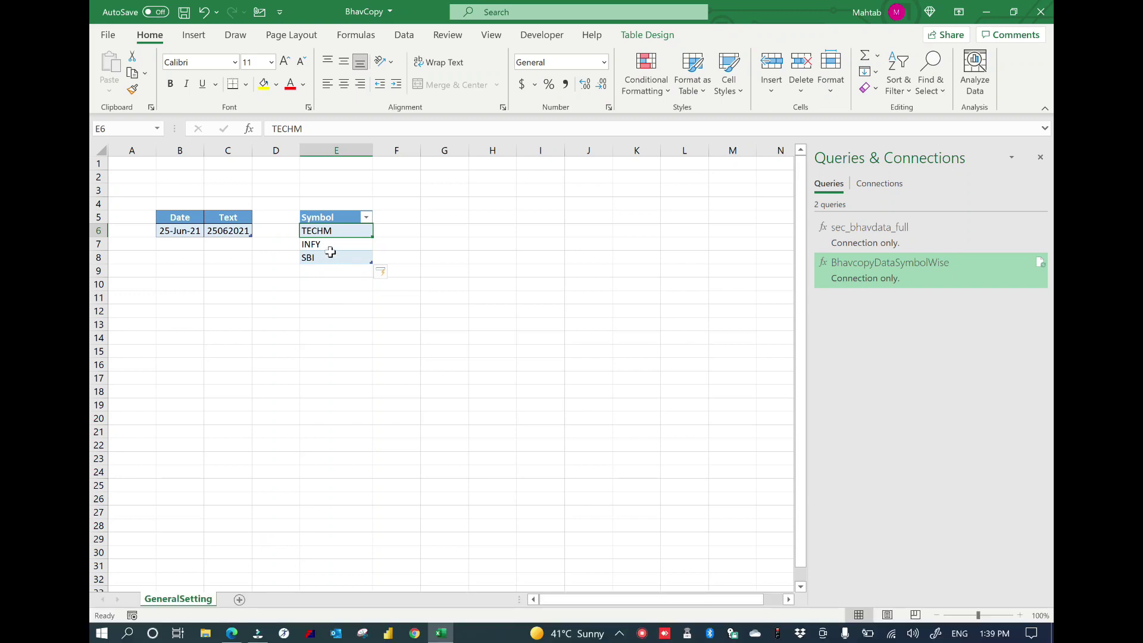
left_click(332, 249)
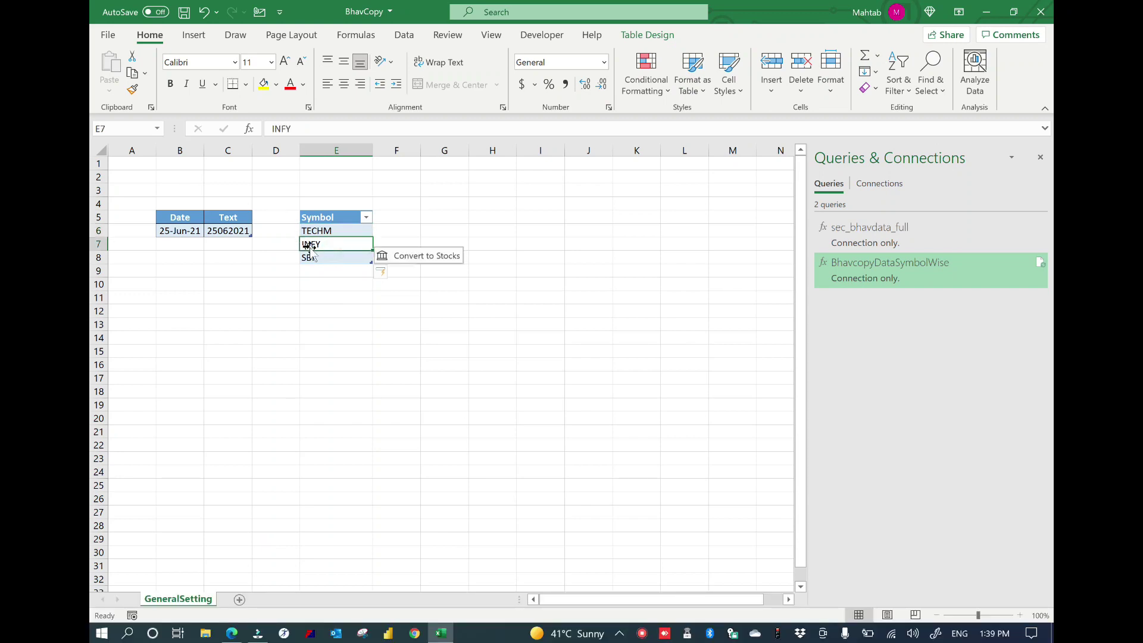
left_click(201, 38)
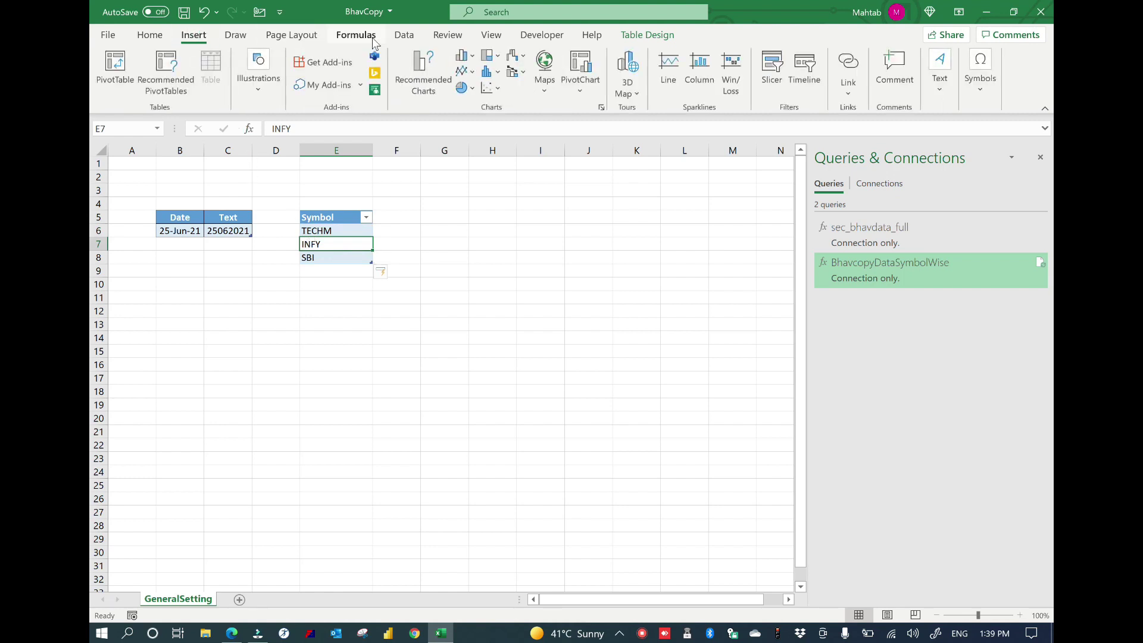
left_click(397, 50)
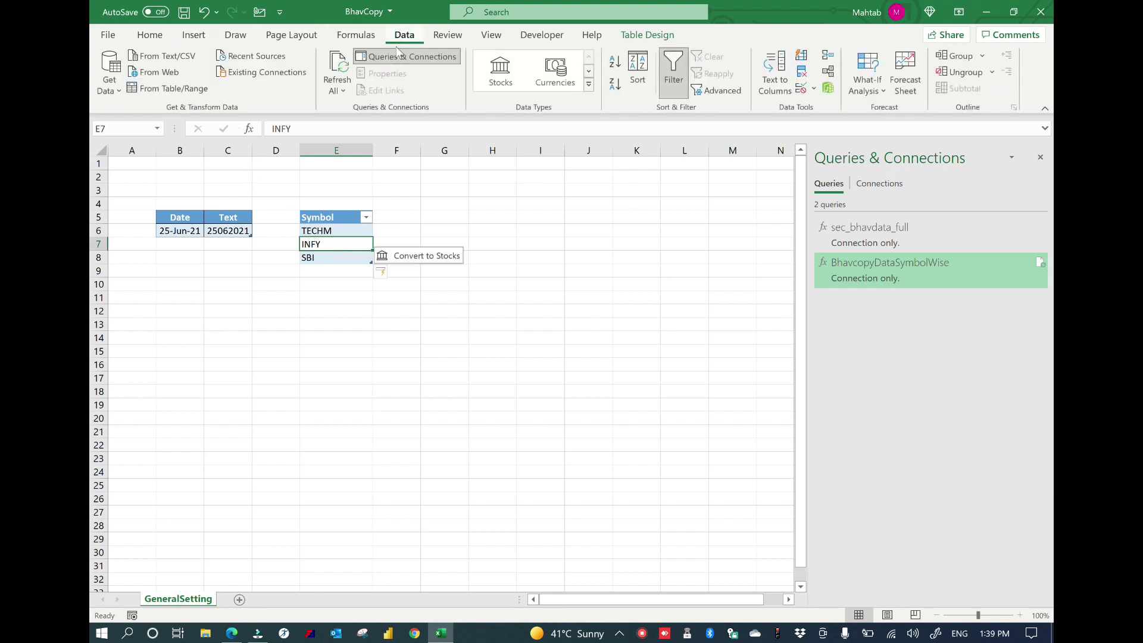
- Load the Symbol table into Power Query as Table2 with TECHM, INFY and SBI
left_click(155, 94)
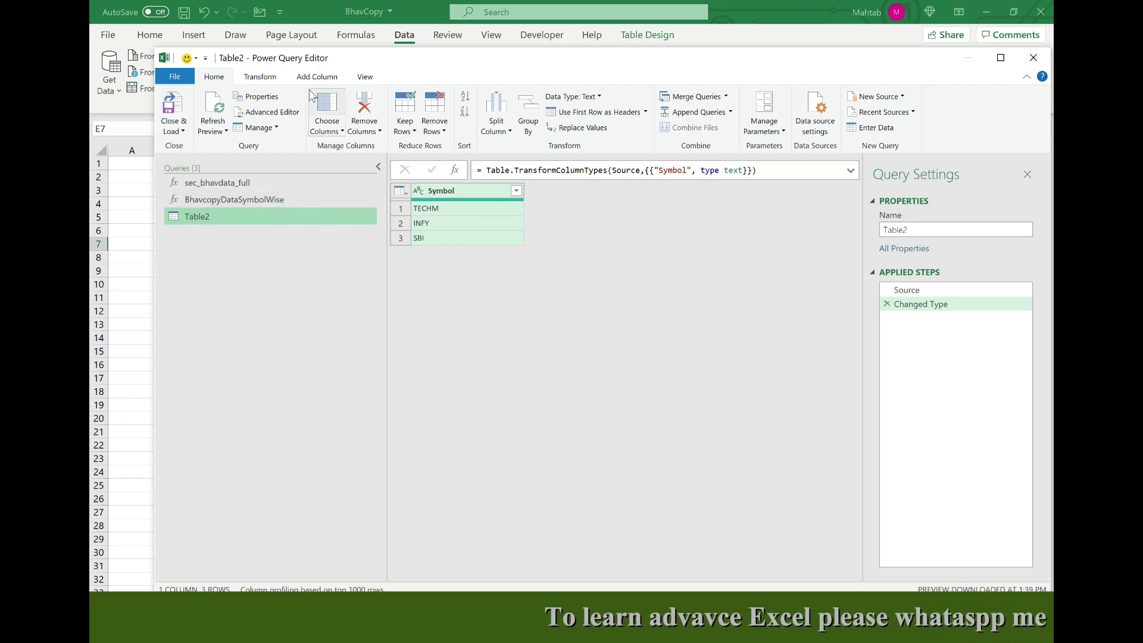
left_click(448, 192)
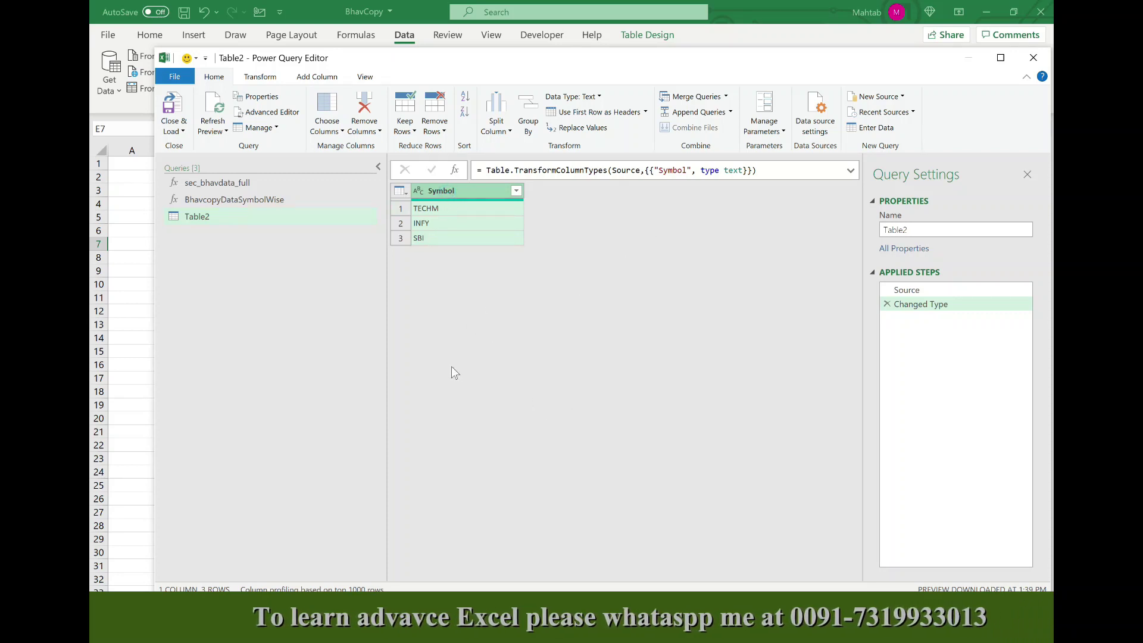
left_click(331, 79)
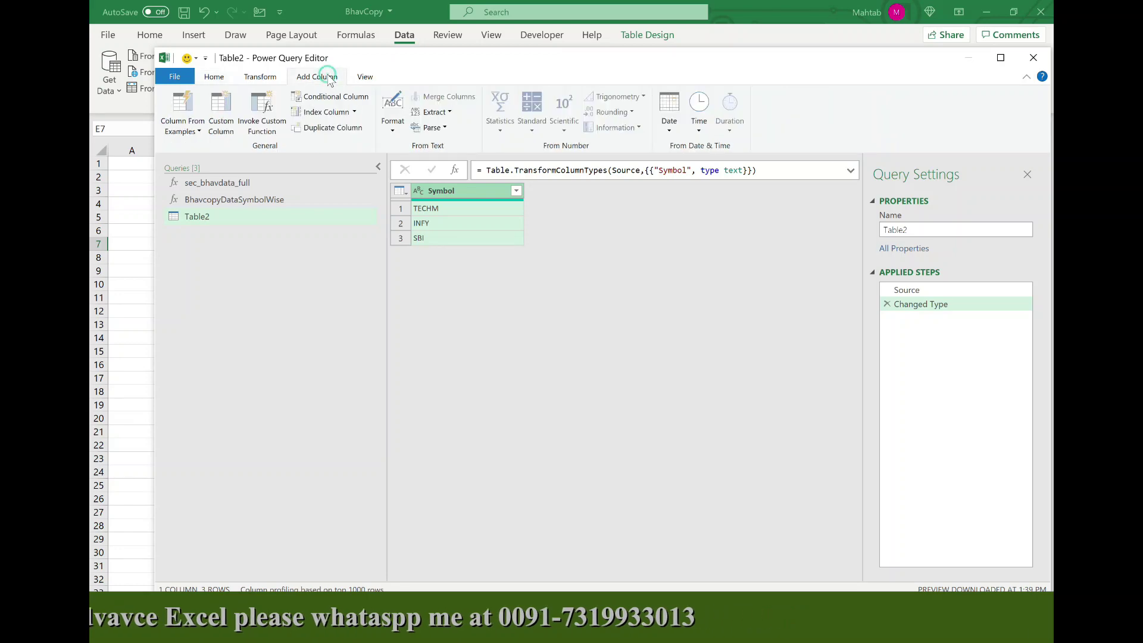
left_click(227, 129)
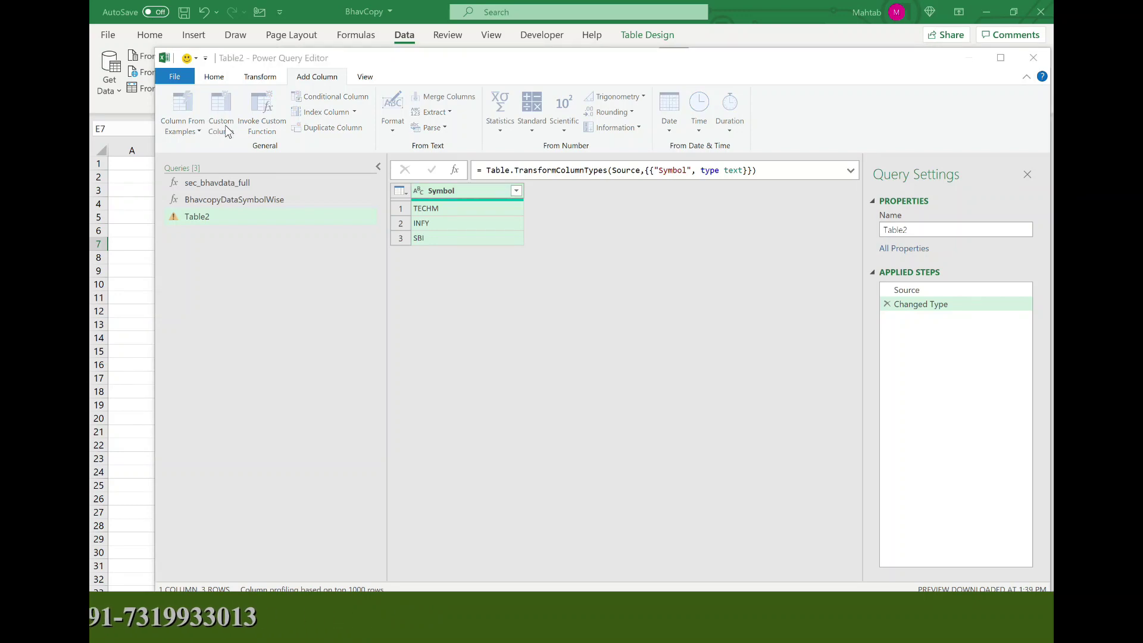
- Add a Custom column to Table2 with formula = BhavcopyDataSymbolWise([Symbol])
left_click(388, 276)
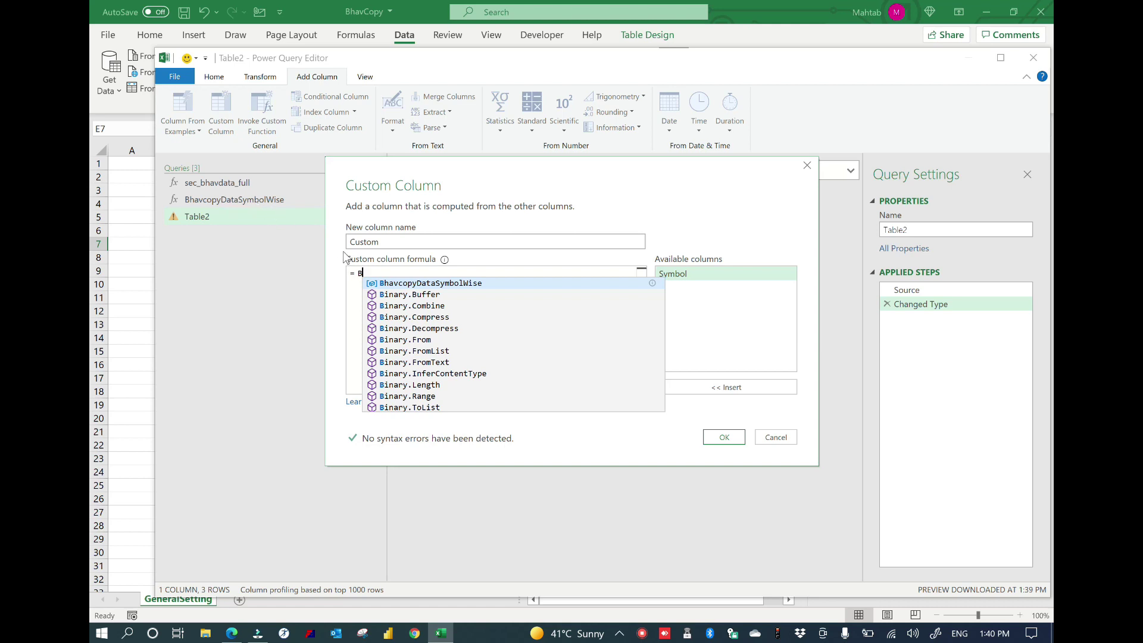
left_click(421, 283)
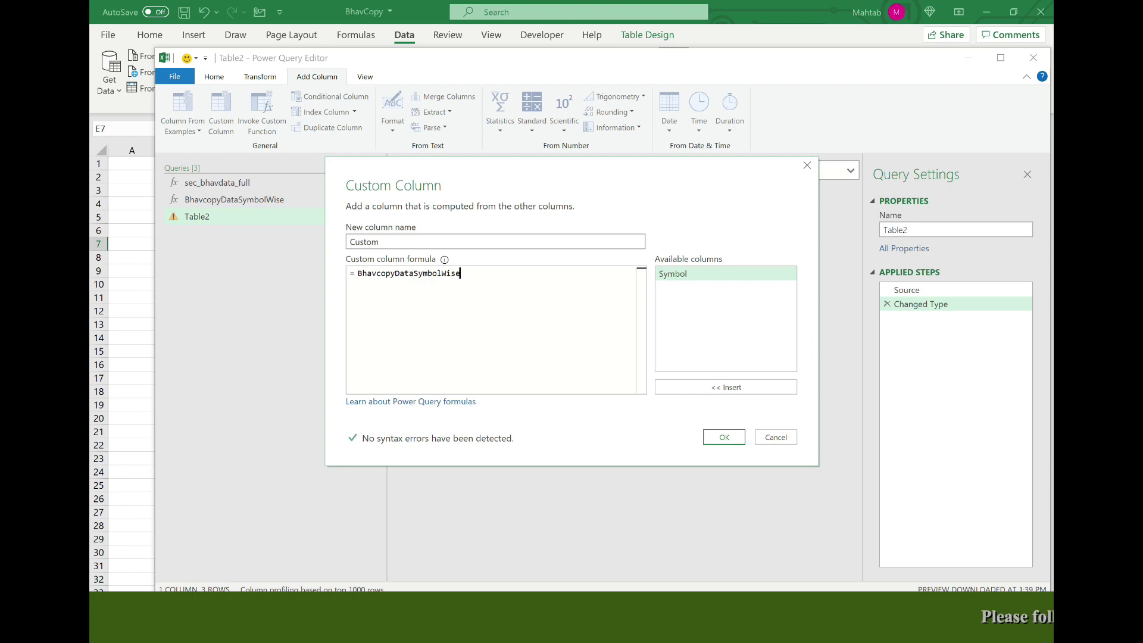
type("(")
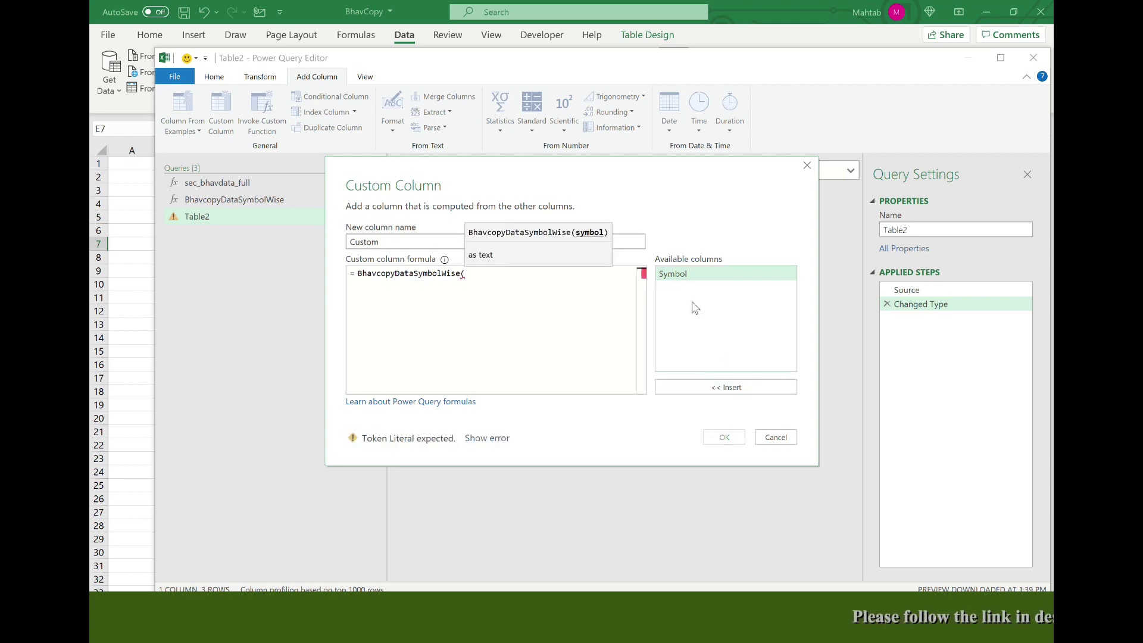
left_click(692, 275)
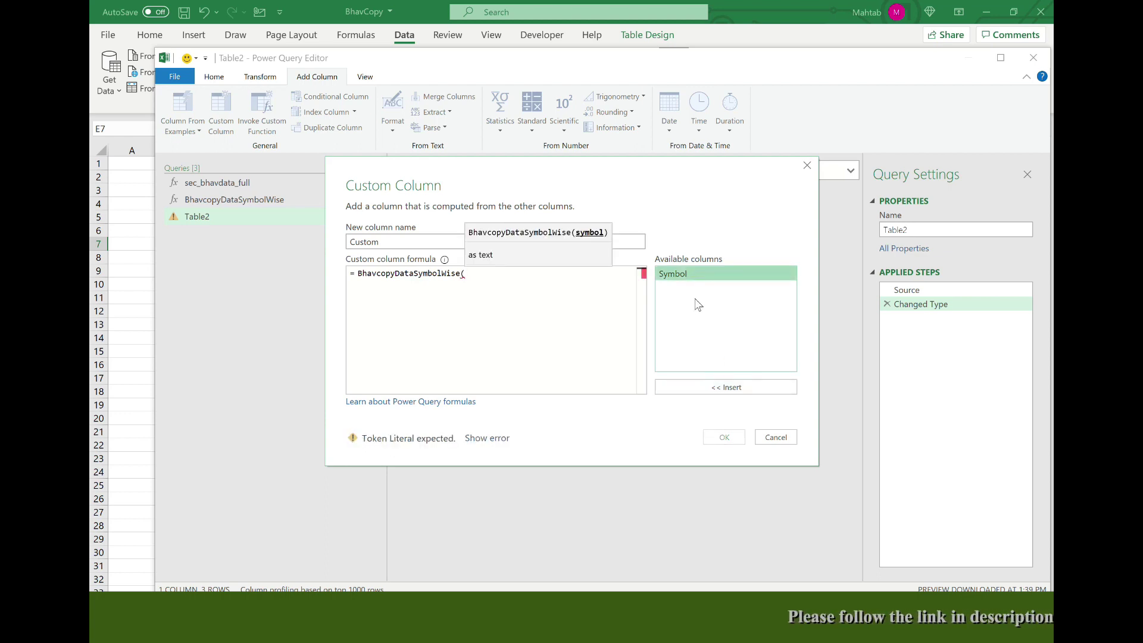
left_click(726, 390)
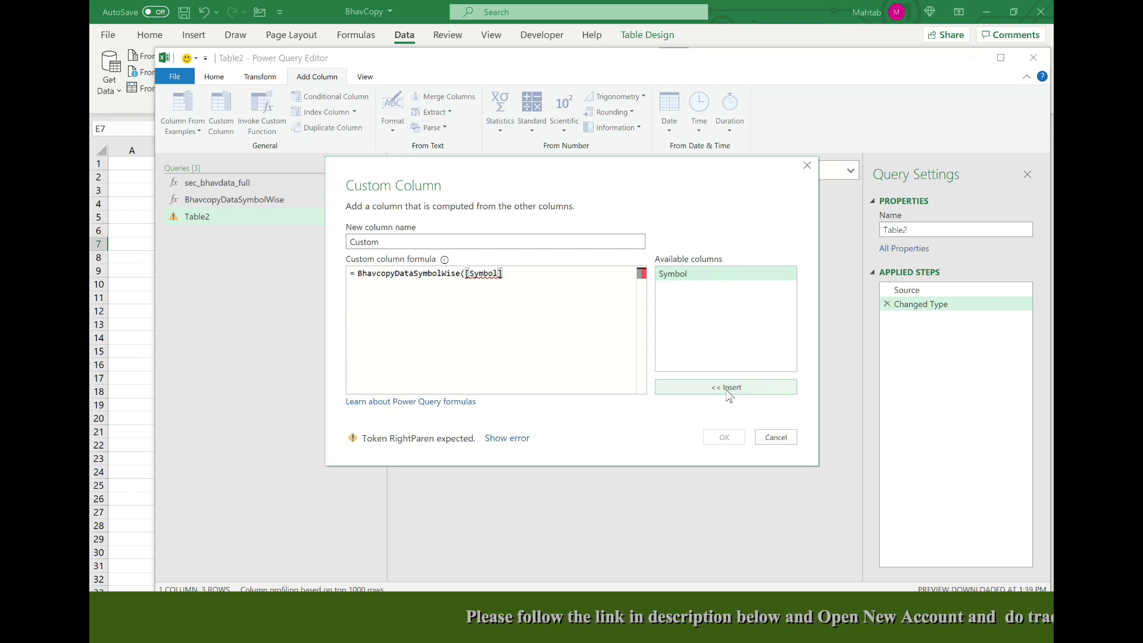
type(")")
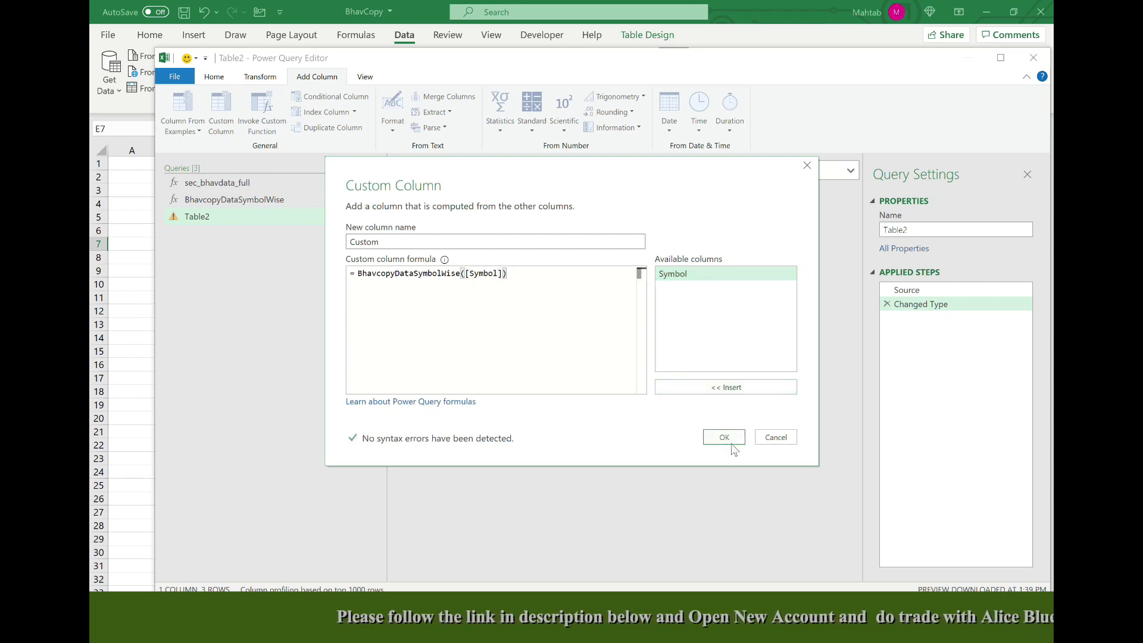
left_click(727, 437)
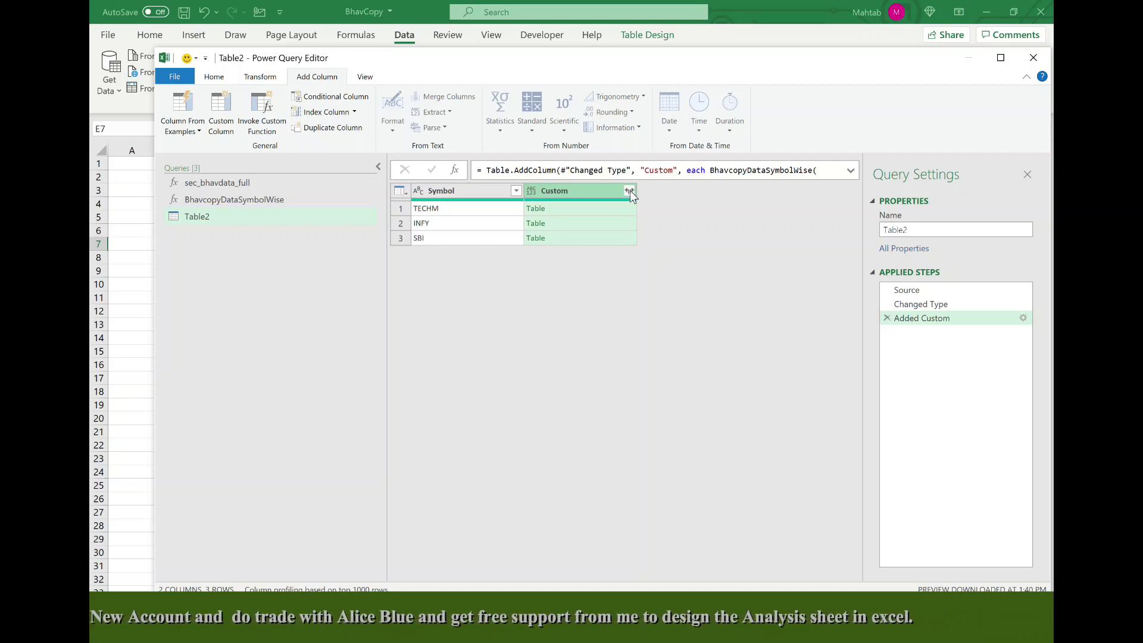
- Expand the Custom column into separate bhavcopy fields without the original column name prefix
left_click(630, 191)
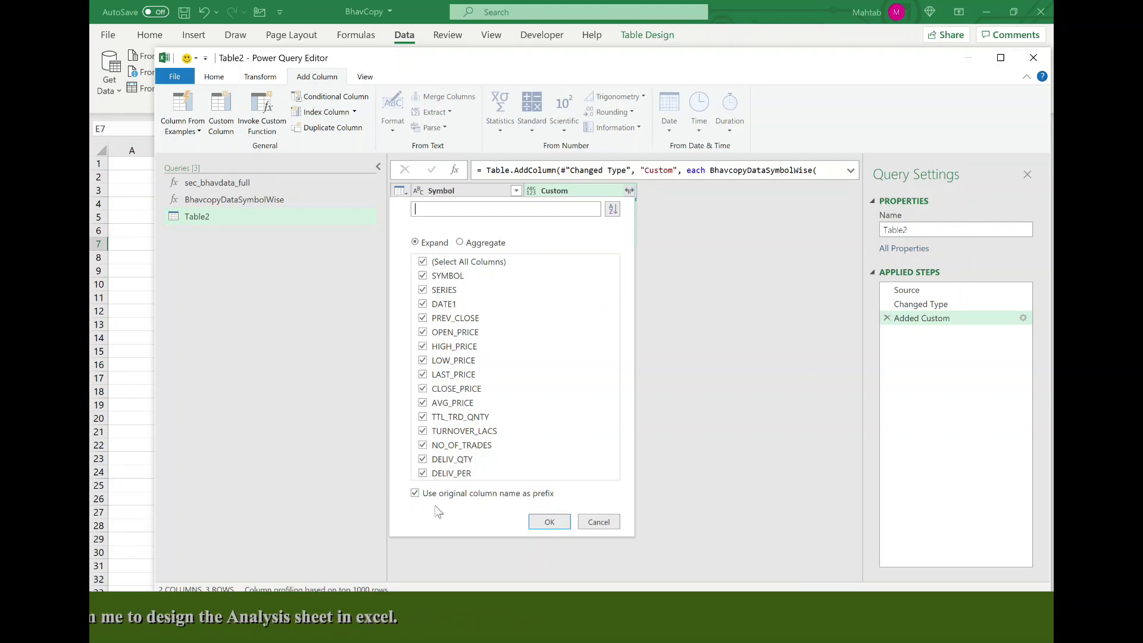
left_click(420, 495)
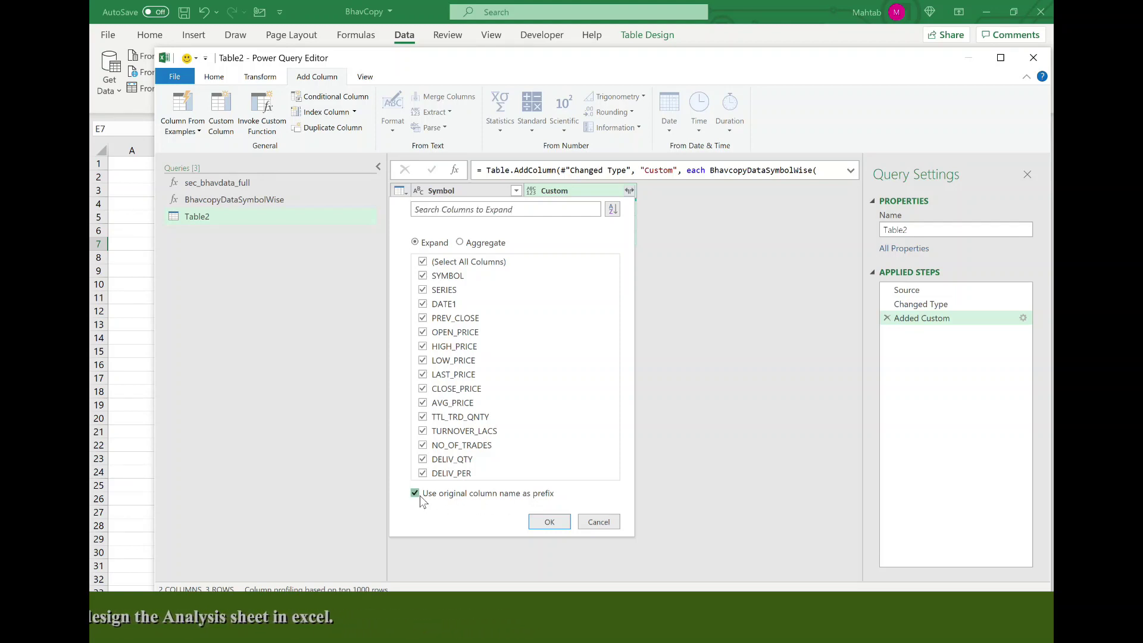
left_click(548, 521)
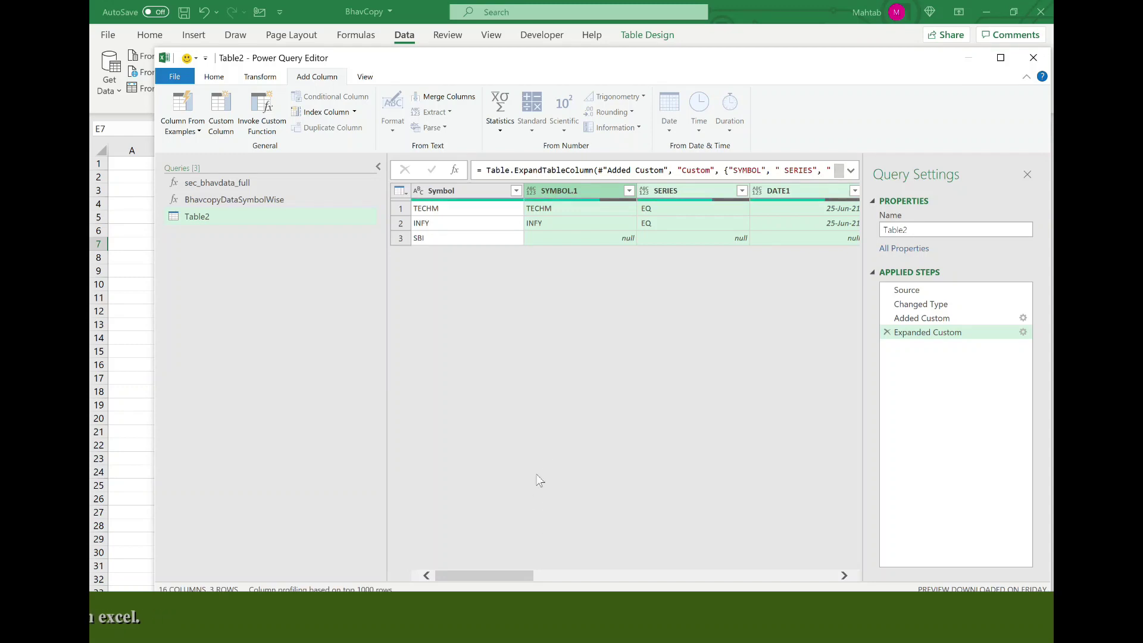
mouse_move(501, 572)
left_mouse_down()
mouse_move(714, 593)
mouse_move(828, 588)
mouse_move(352, 532)
left_mouse_up()
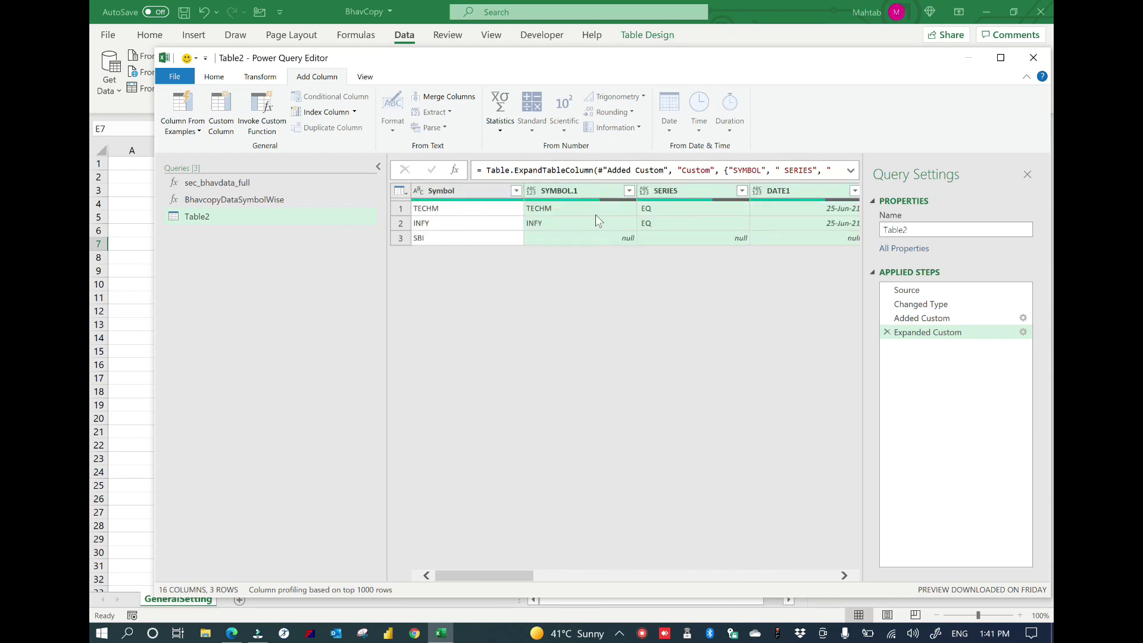
- Remove the duplicate SYMBOL.1 column and scroll across to check the remaining columns
left_click(575, 192)
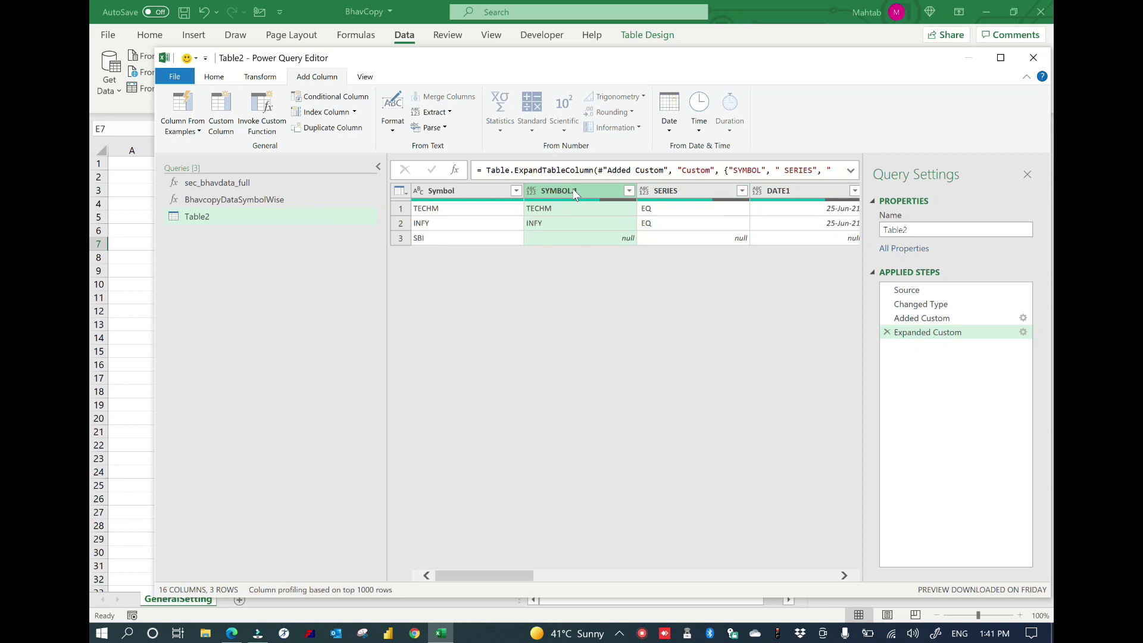
left_click(217, 77)
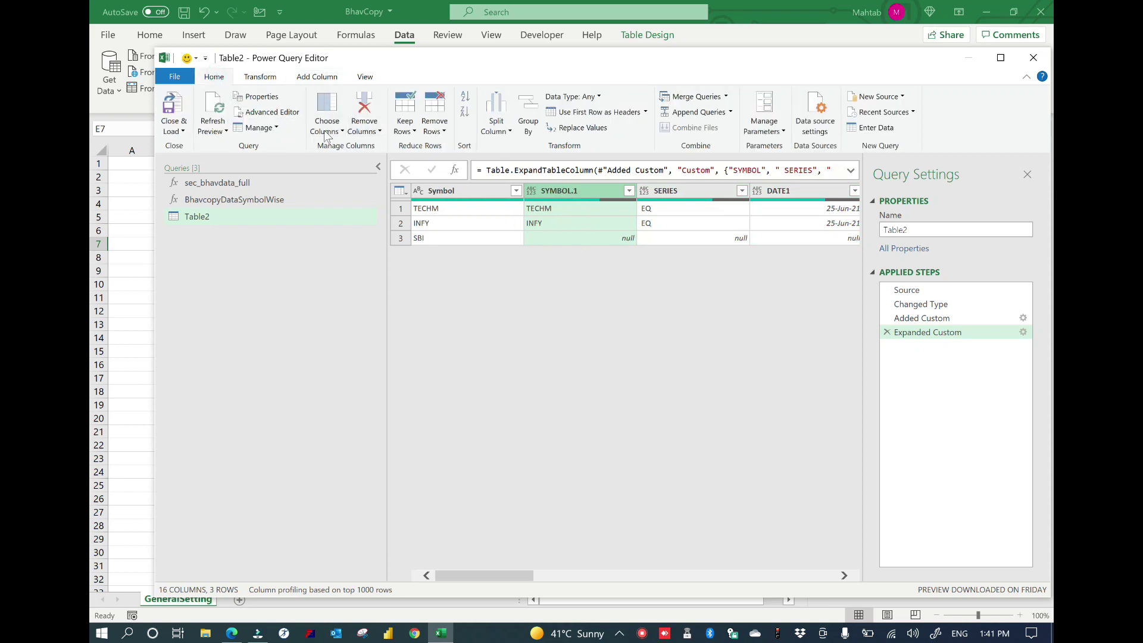
left_click(366, 112)
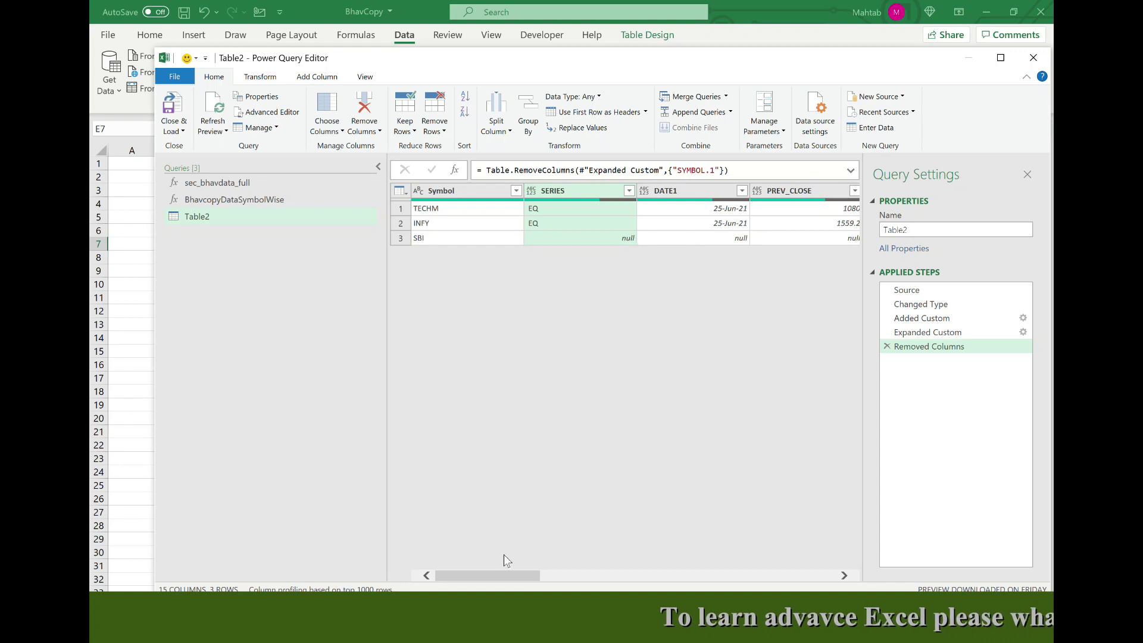
mouse_move(512, 576)
left_mouse_down()
mouse_move(671, 576)
mouse_move(512, 576)
left_mouse_up()
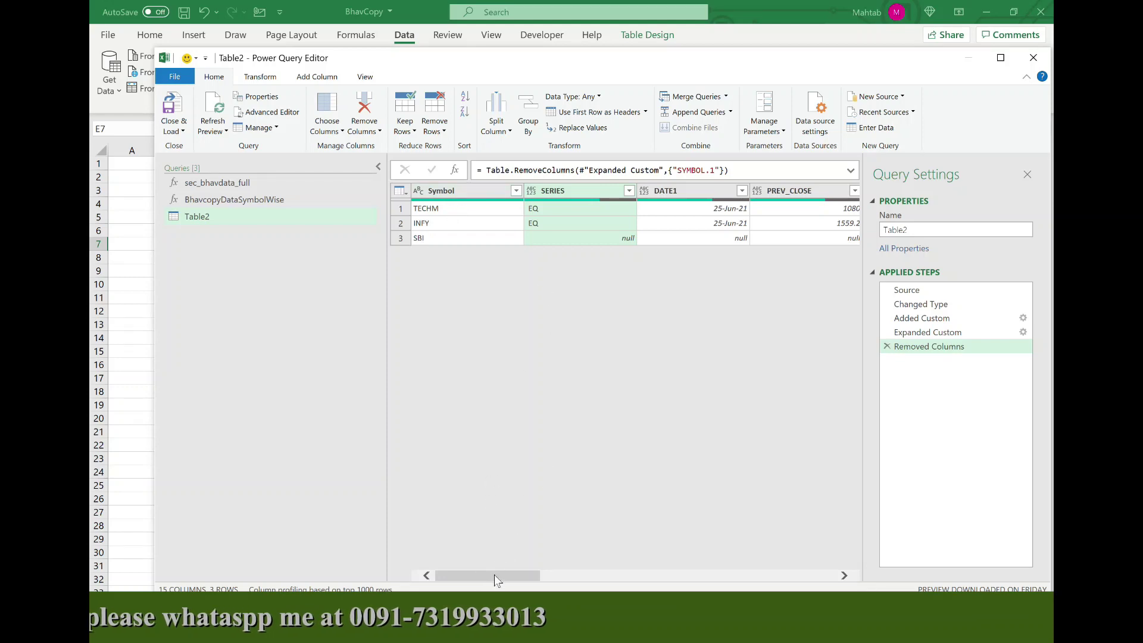
left_click_drag(495, 575, 746, 560)
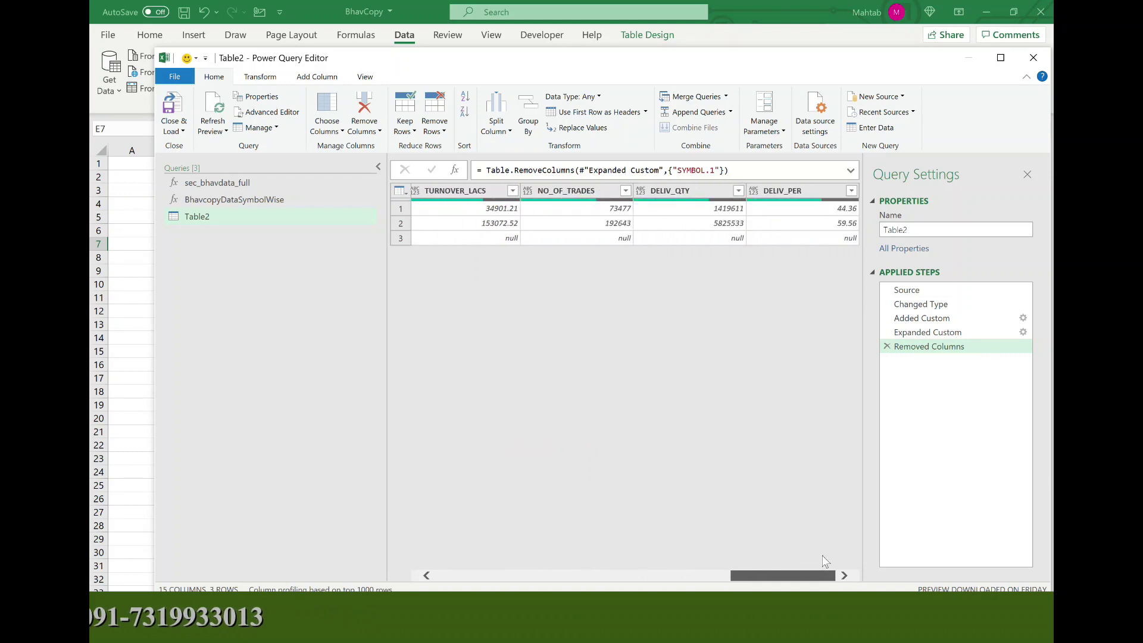
left_click_drag(746, 560, 489, 571)
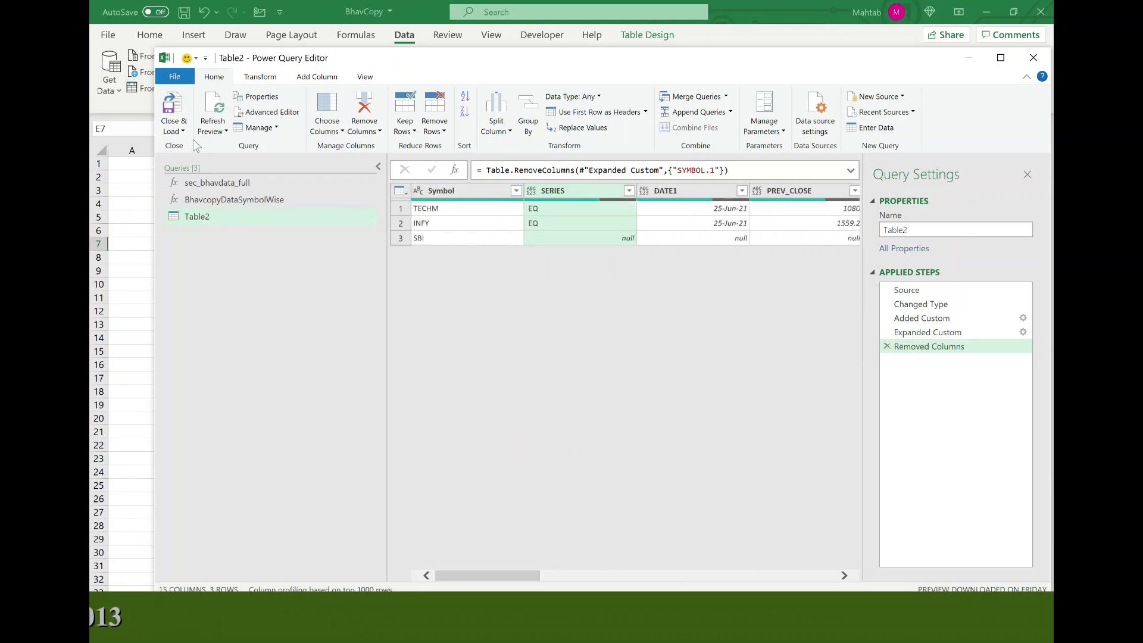
- Rename the Table2 query in the Queries pane to BhavCopySymbolWise
right_click(206, 223)
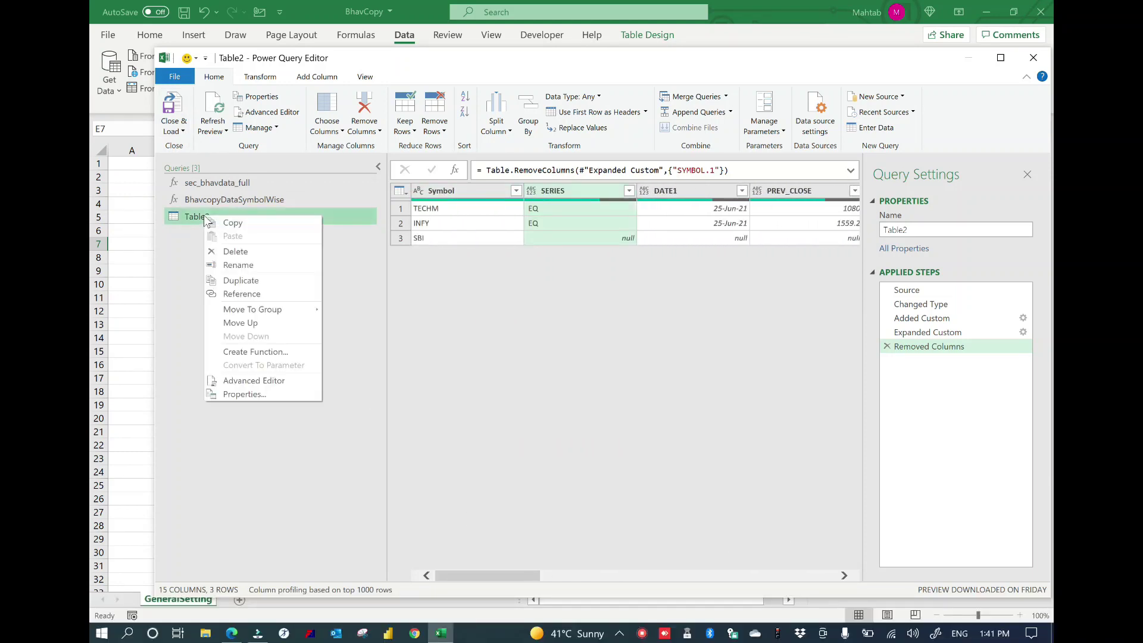
left_click(243, 267)
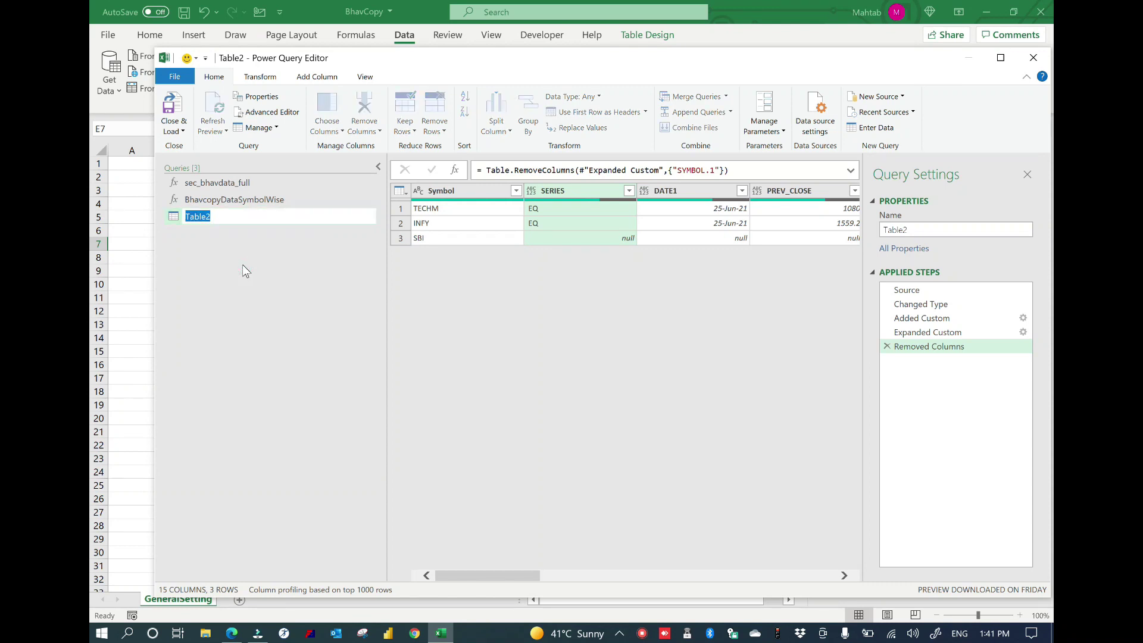
type("Bha")
type("vCo")
type("pySy")
type("mbol")
type("Wi")
type("se")
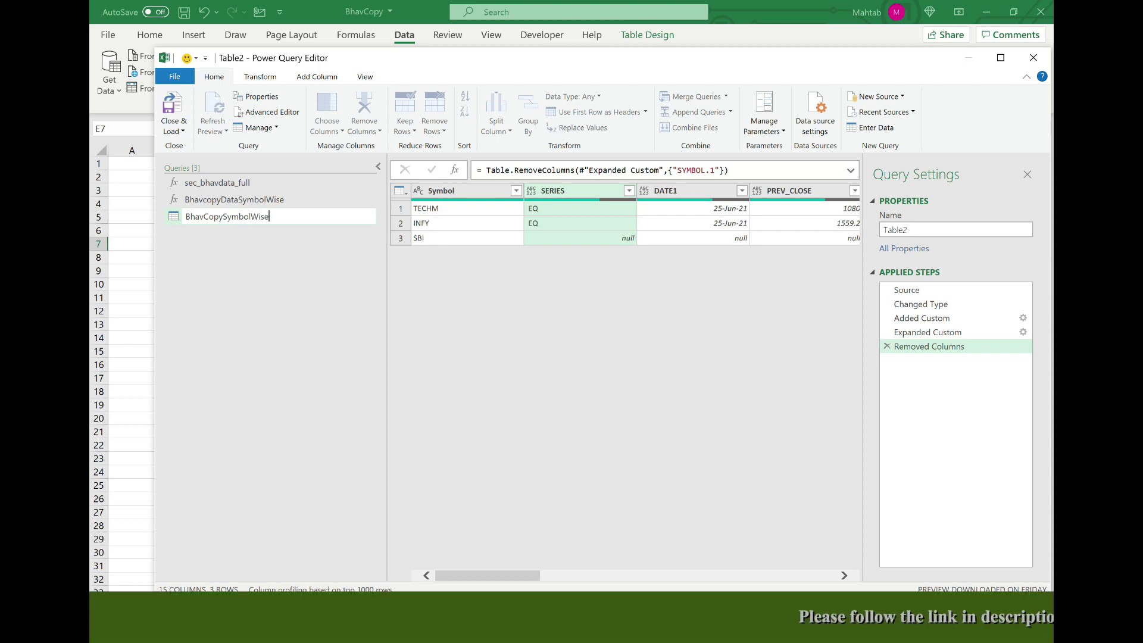
key("Return")
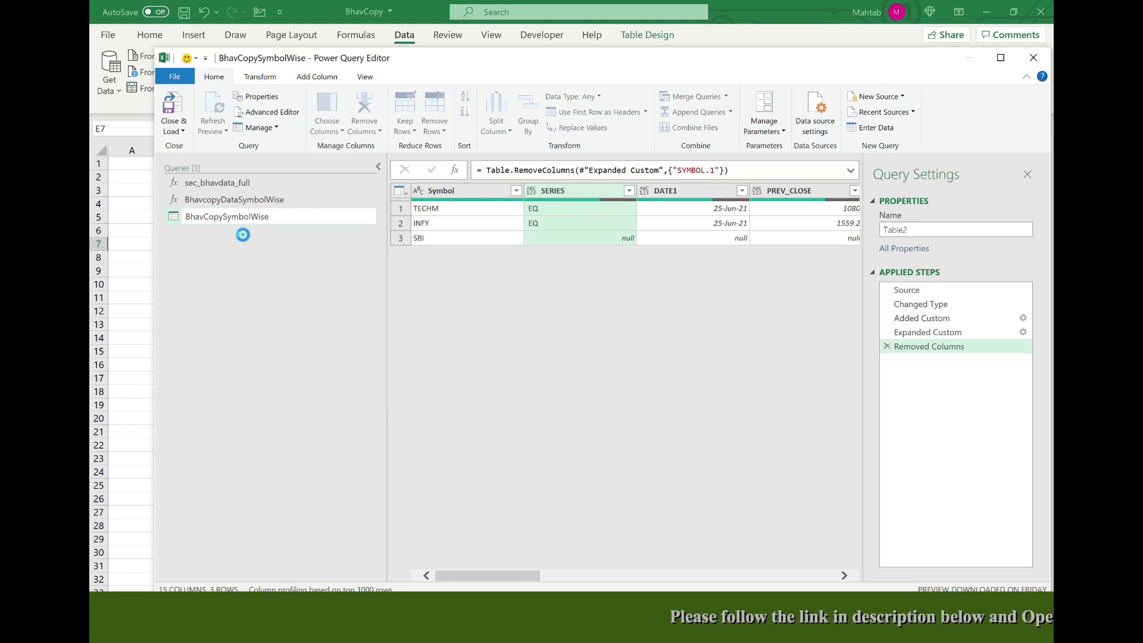
left_click(176, 133)
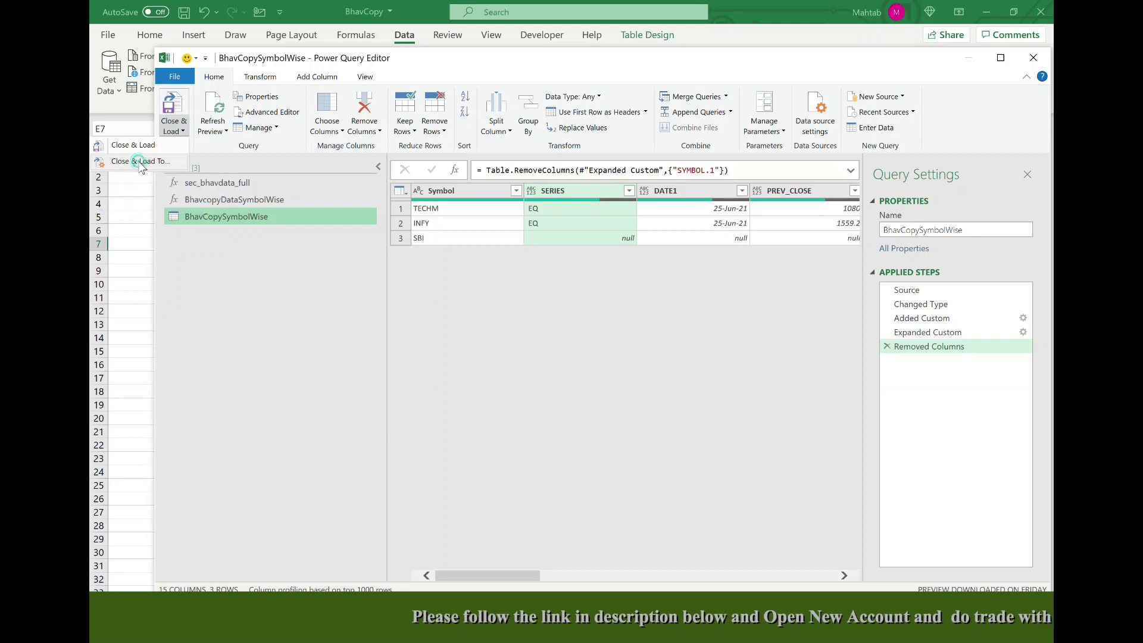
- Use Close & Load To to load BhavCopySymbolWise as a table on a new worksheet
left_click(140, 162)
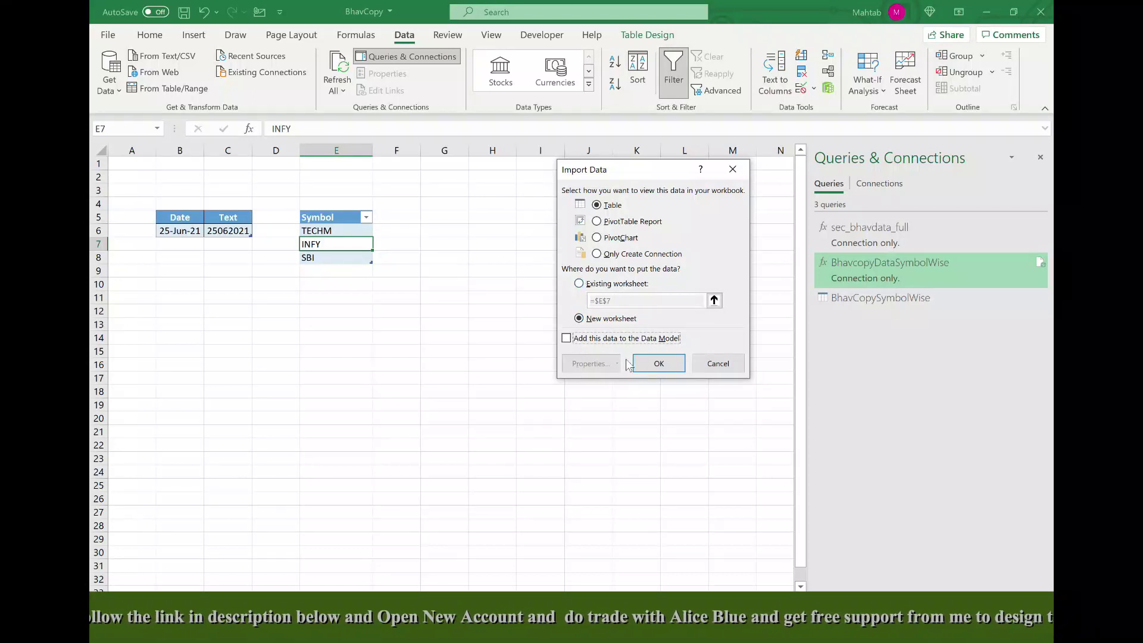
left_click(658, 365)
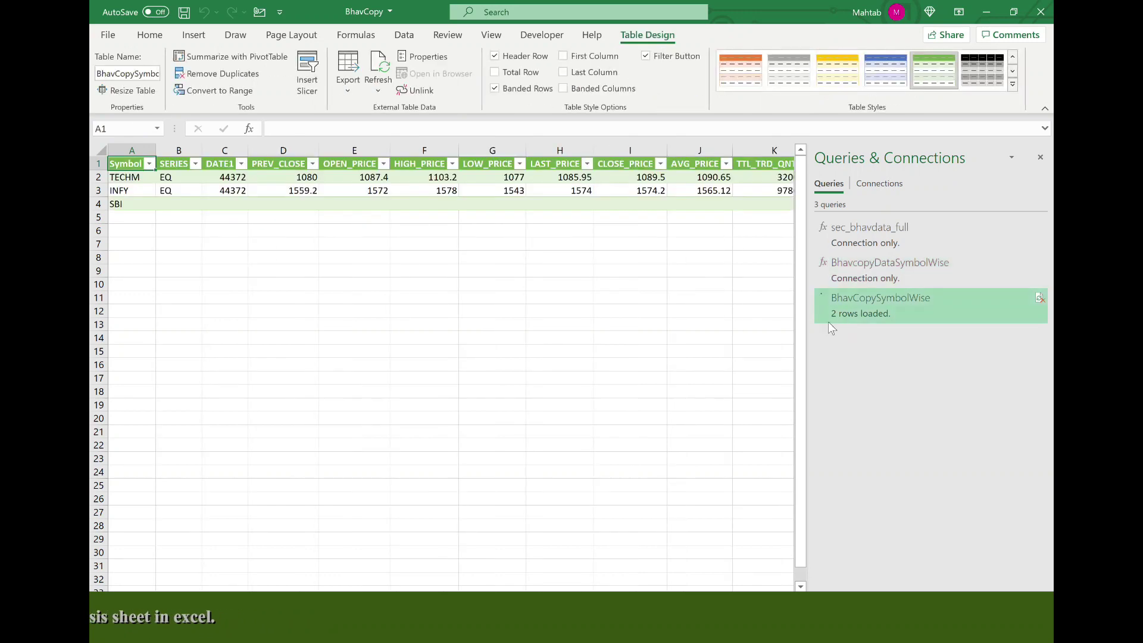
- Close the Queries & Connections pane, zoom to 90%, and put all borders on the table
left_click(571, 296)
left_click(677, 349)
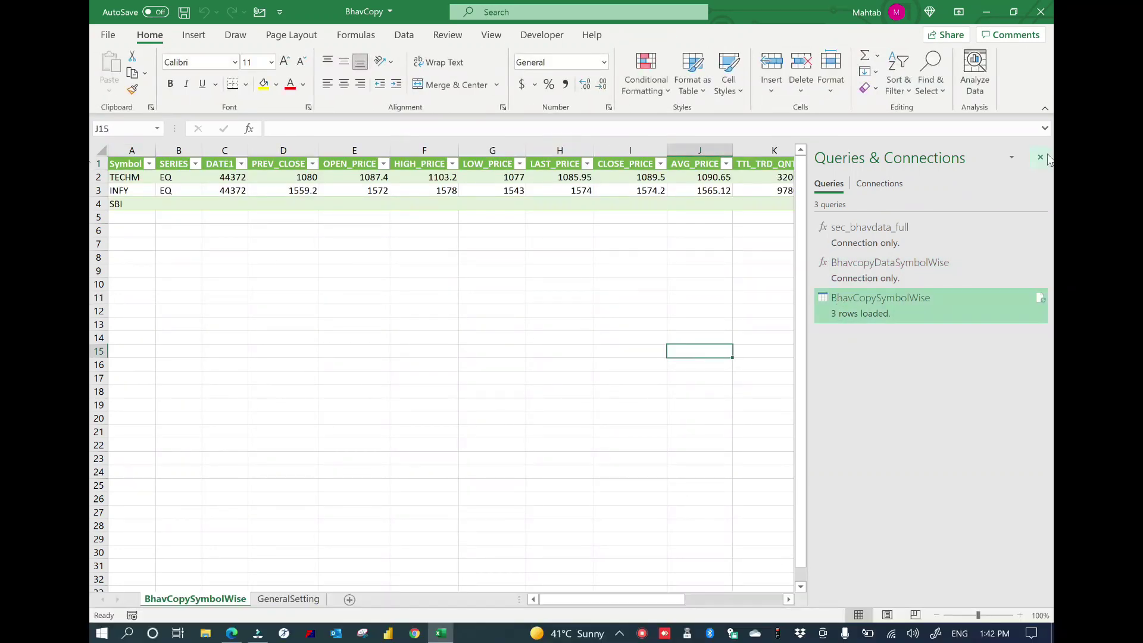
left_click(1040, 157)
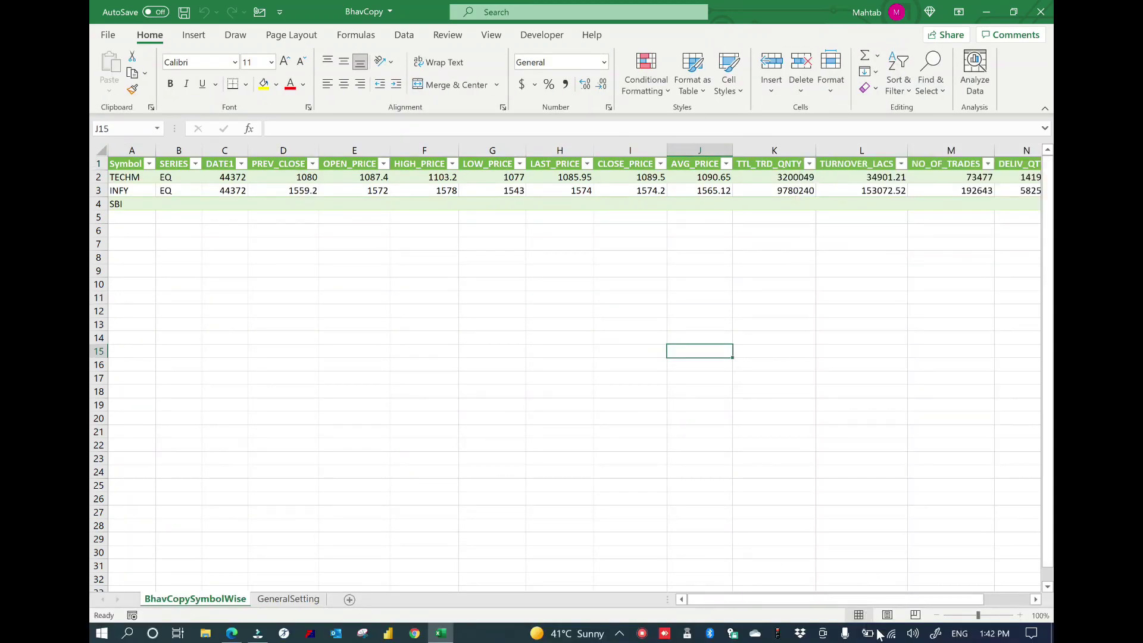
left_click(936, 615)
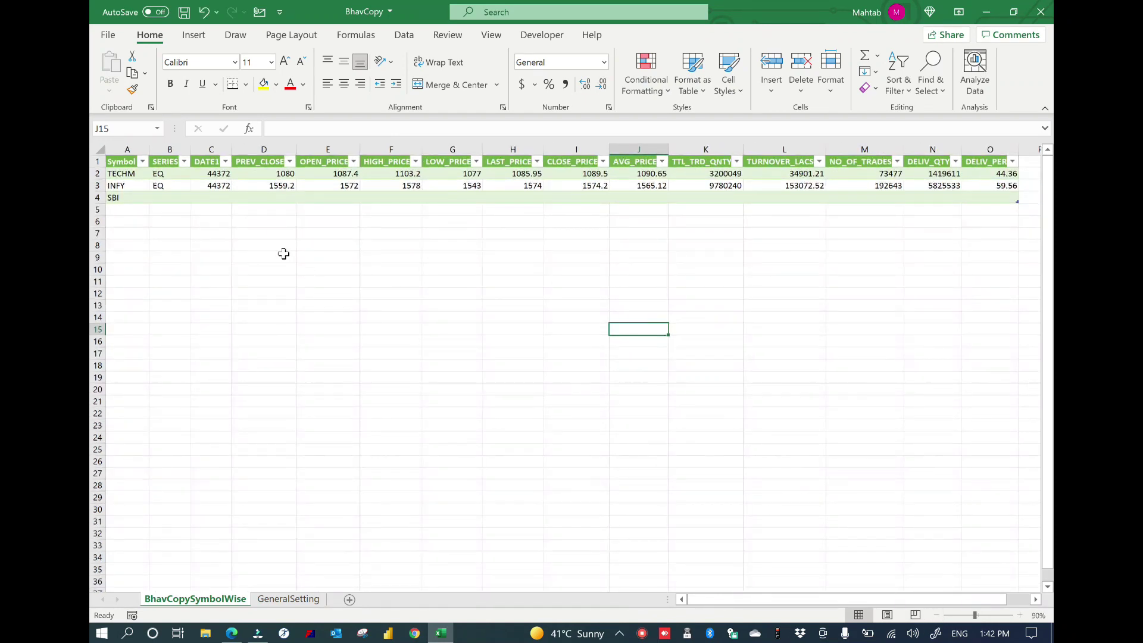
left_click_drag(125, 162, 1006, 197)
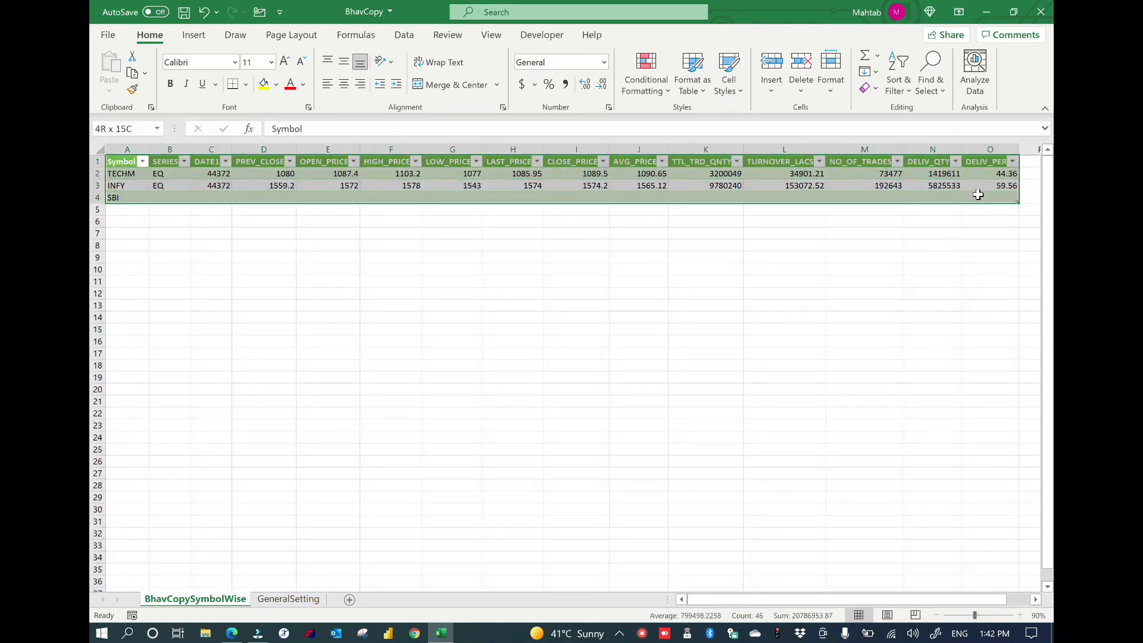
left_click(245, 84)
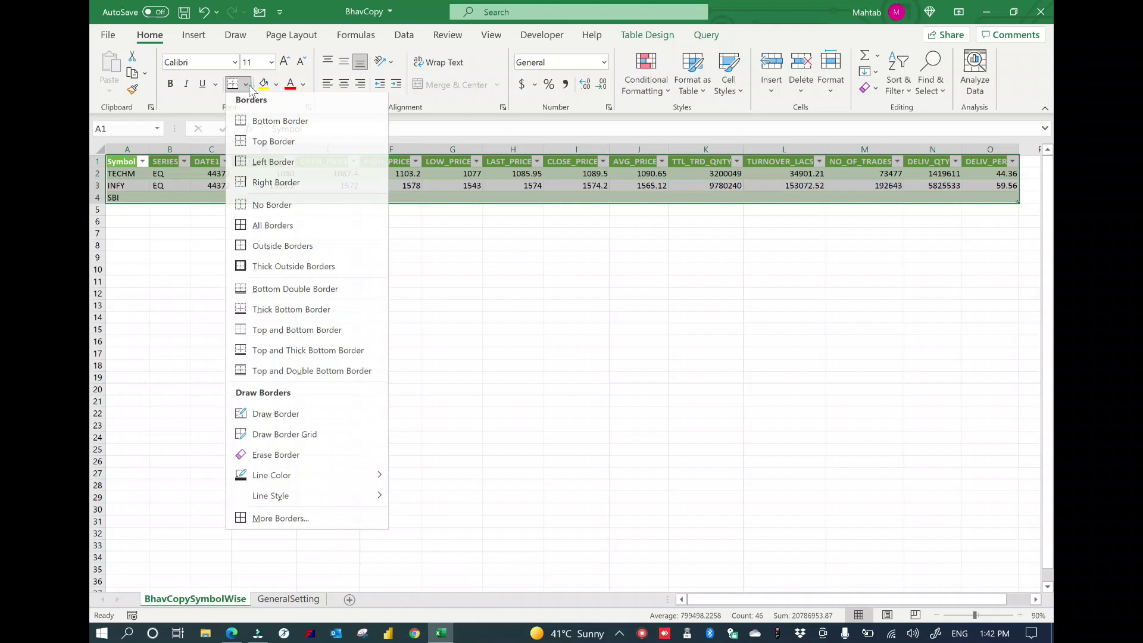
left_click(248, 230)
left_click(327, 221)
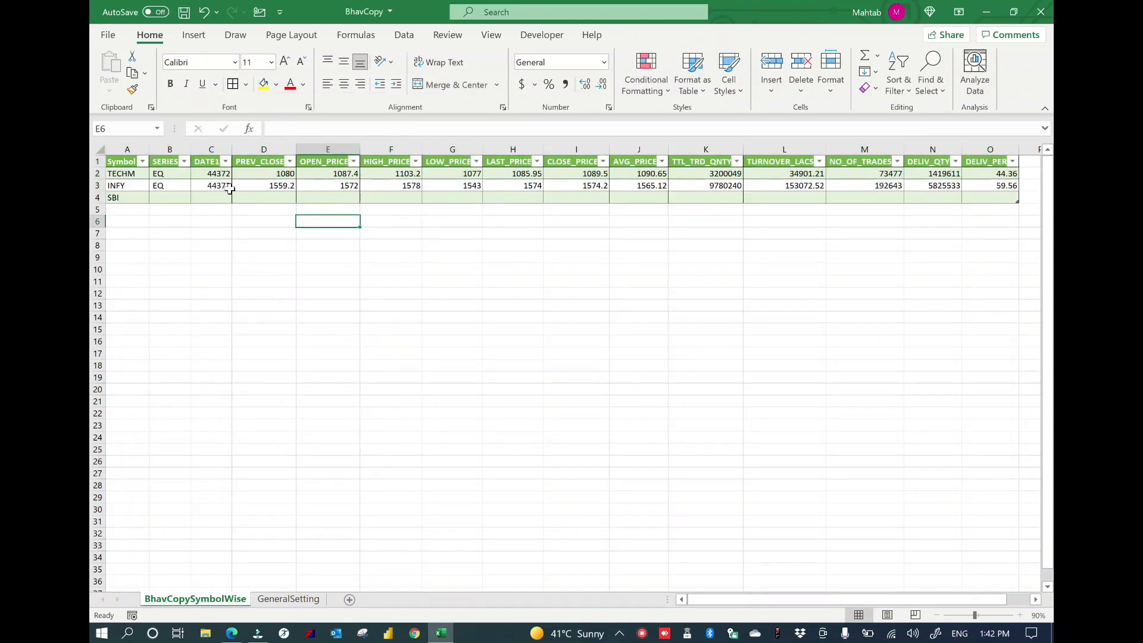
- Format the DATE1 values in C2:C4 as dates so they read 25-Jun-21
left_click_drag(224, 175, 222, 200)
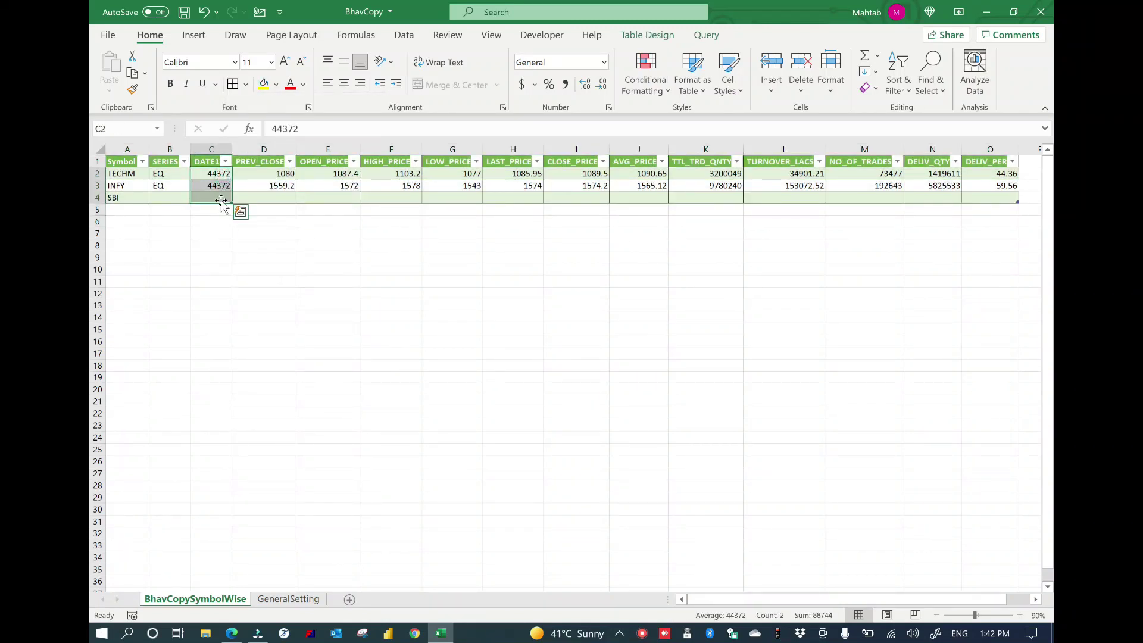
key("ctrl+shift+numbersign")
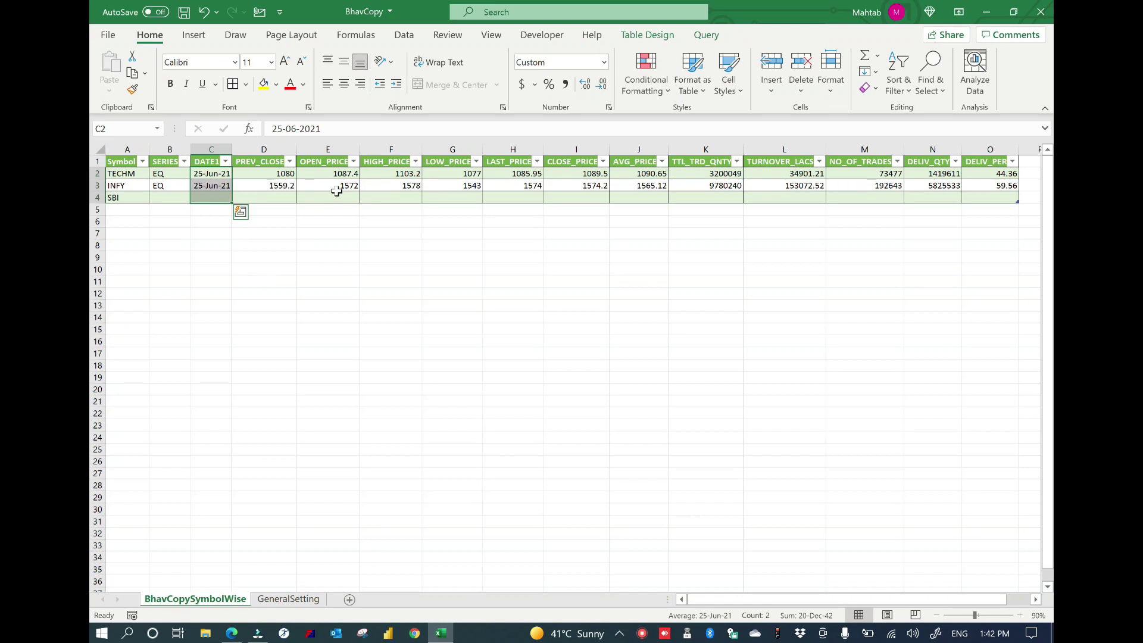
left_click(336, 189)
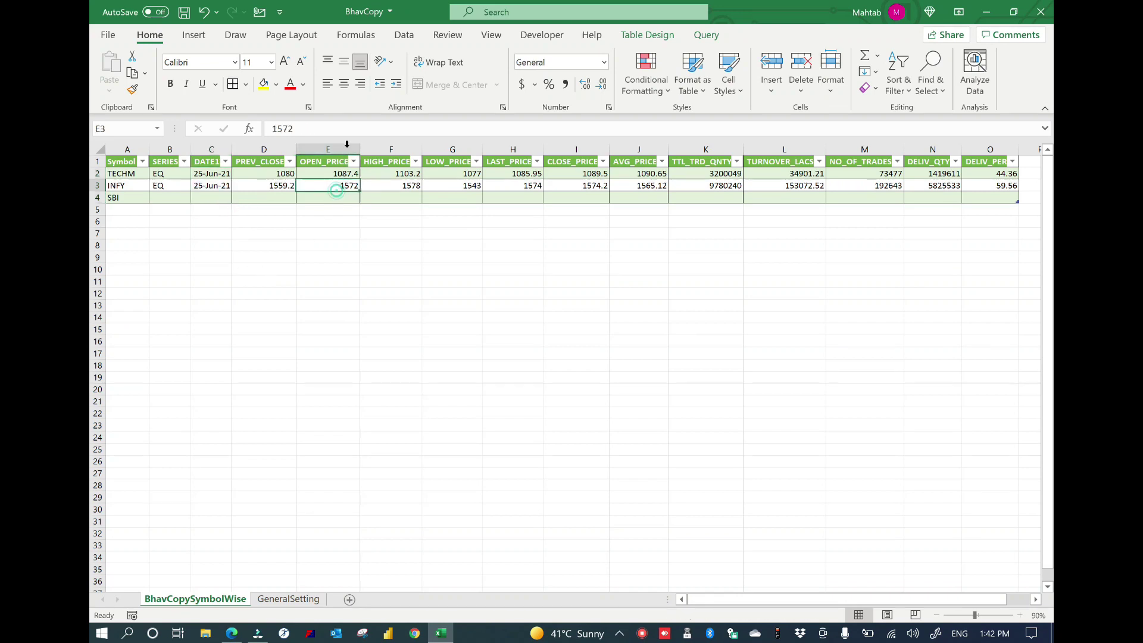
- Turn off Adjust column width in the table's external data properties
left_click(404, 35)
left_click(387, 73)
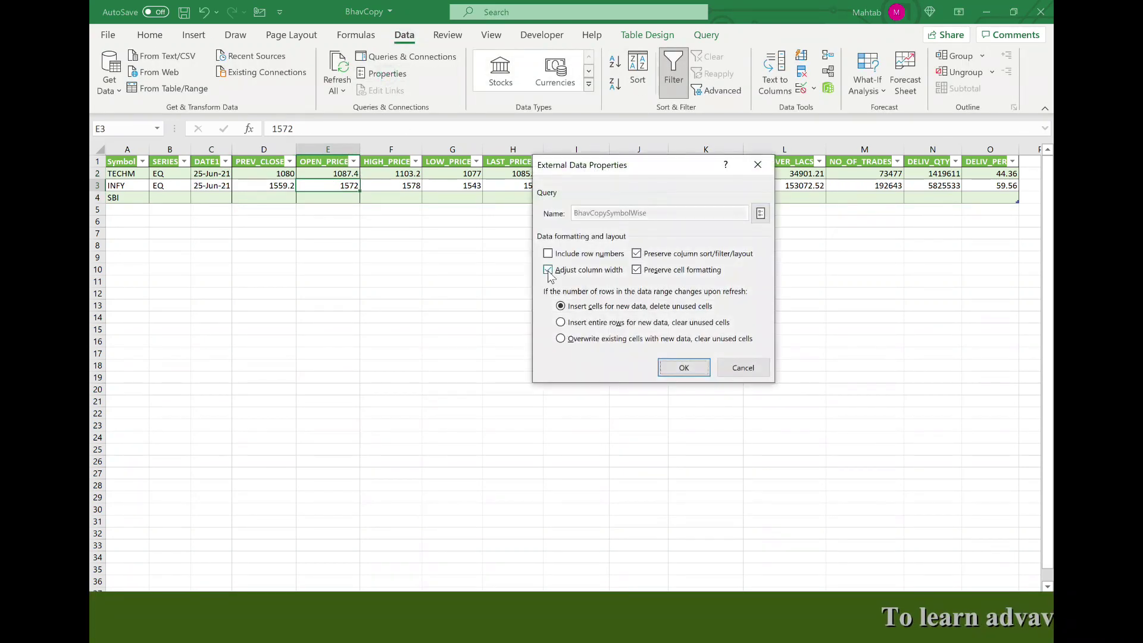
left_click(547, 269)
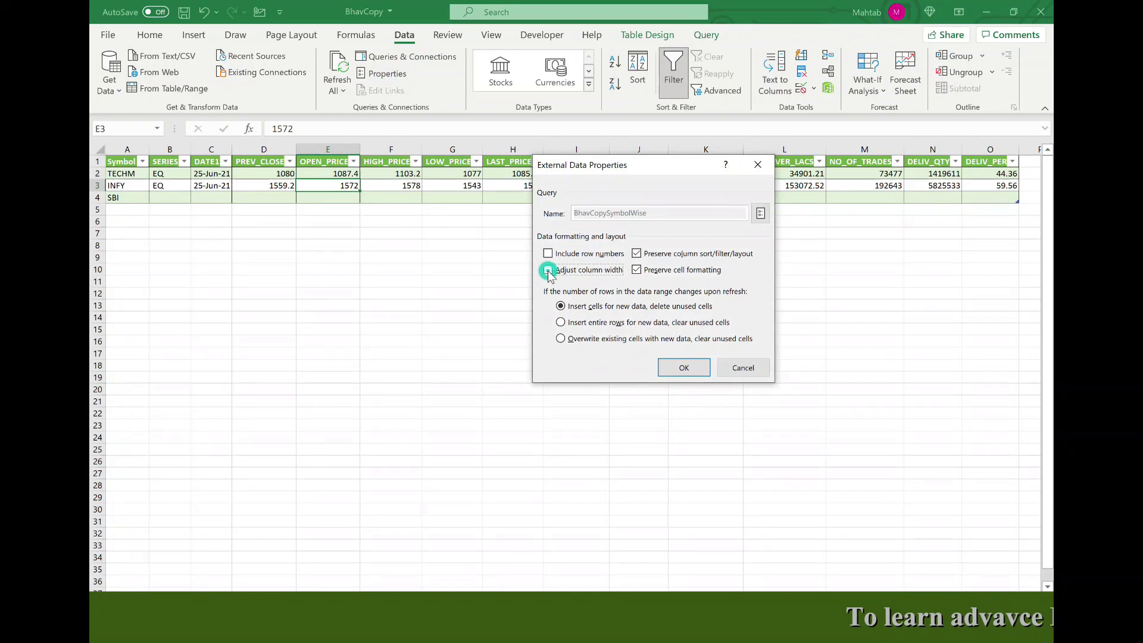
left_click(683, 368)
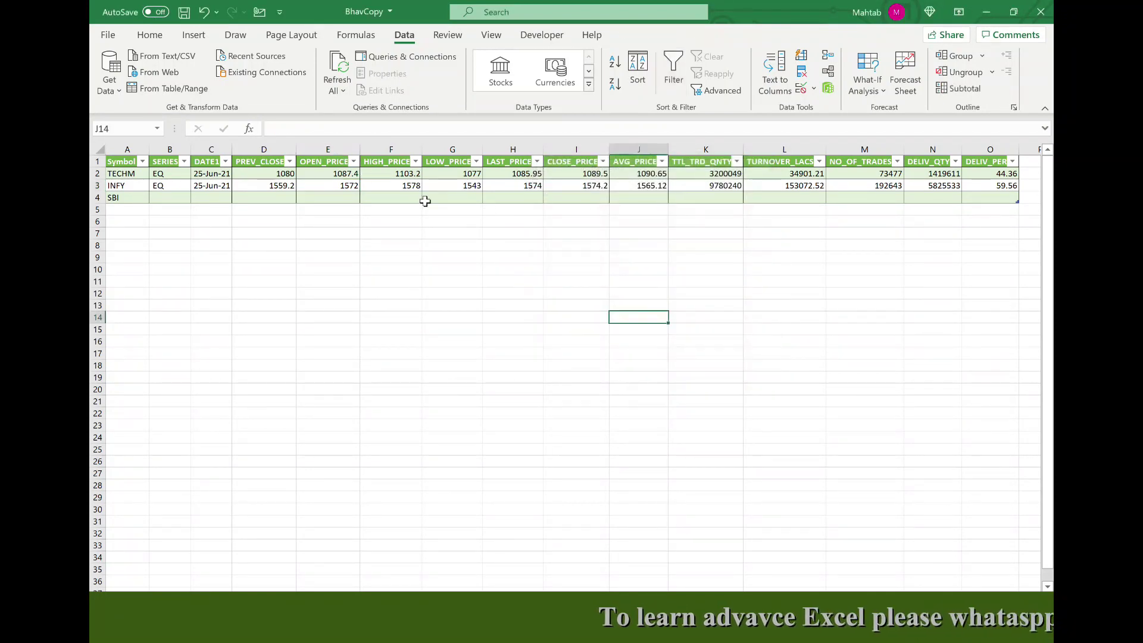
- Apply Comma Style to the numeric columns D2:O4, showing values like 1,080.00
left_click_drag(264, 173, 981, 193)
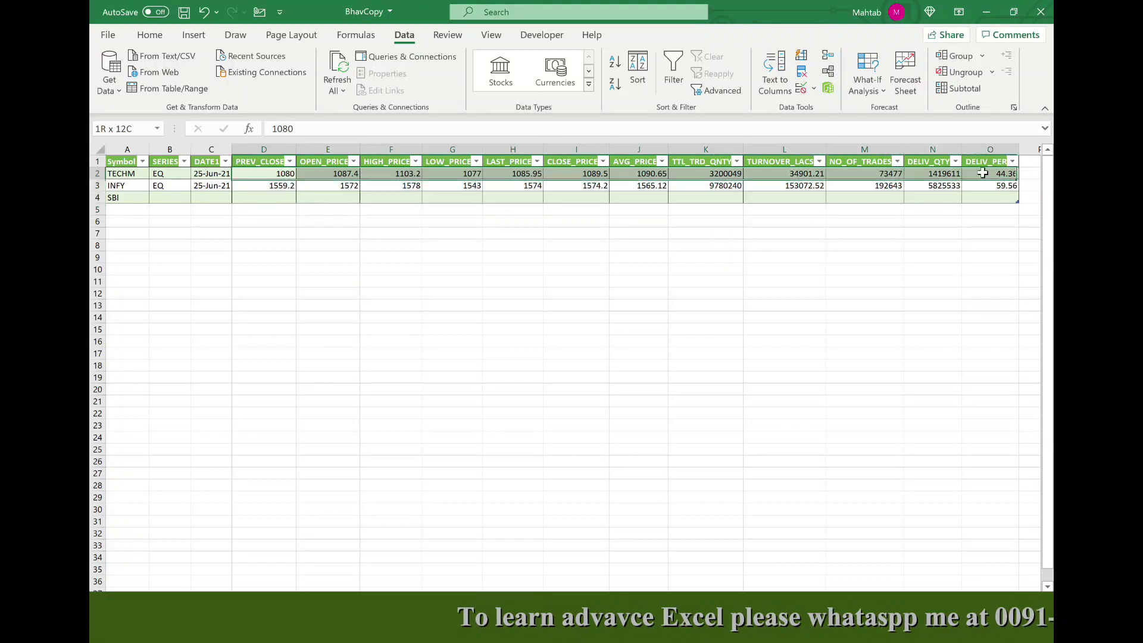
left_click(149, 35)
left_click(564, 84)
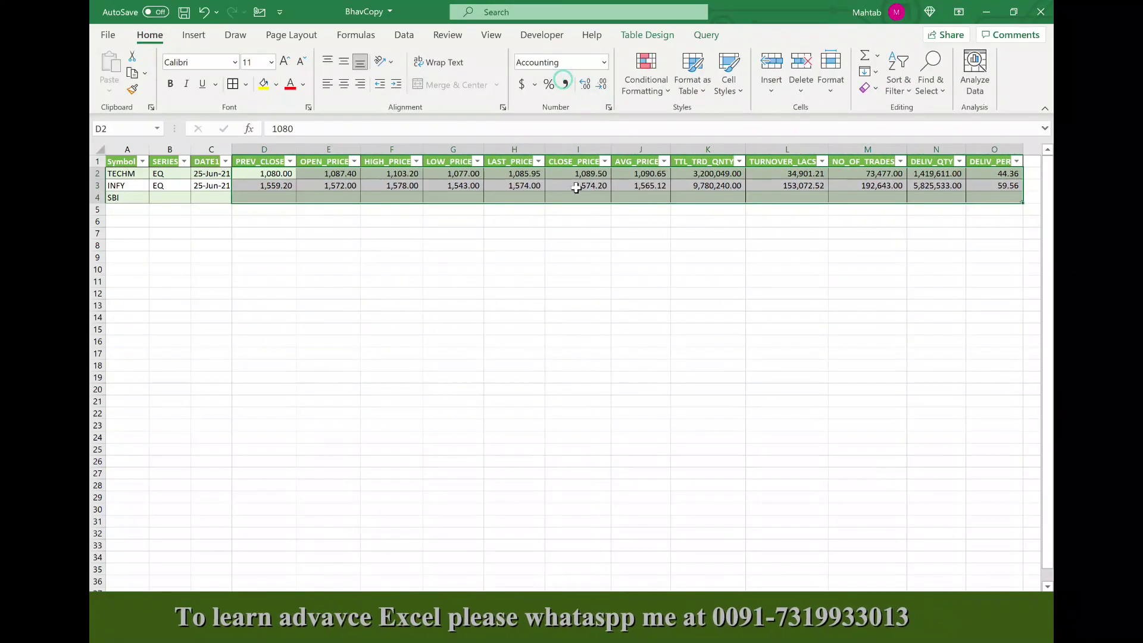
left_click(336, 238)
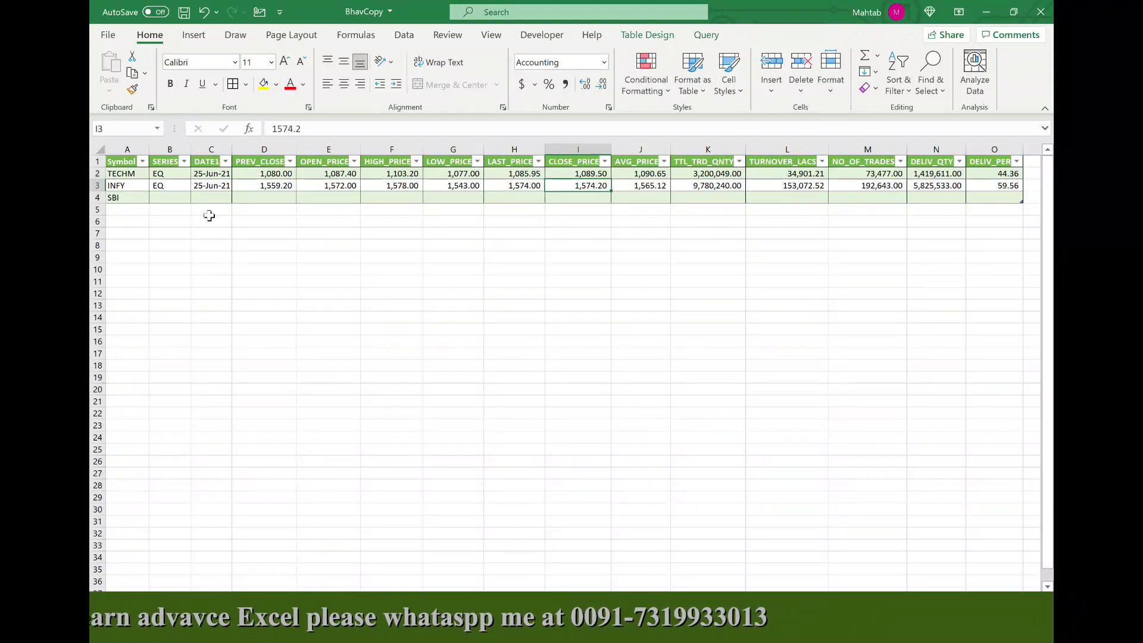
left_click(207, 198)
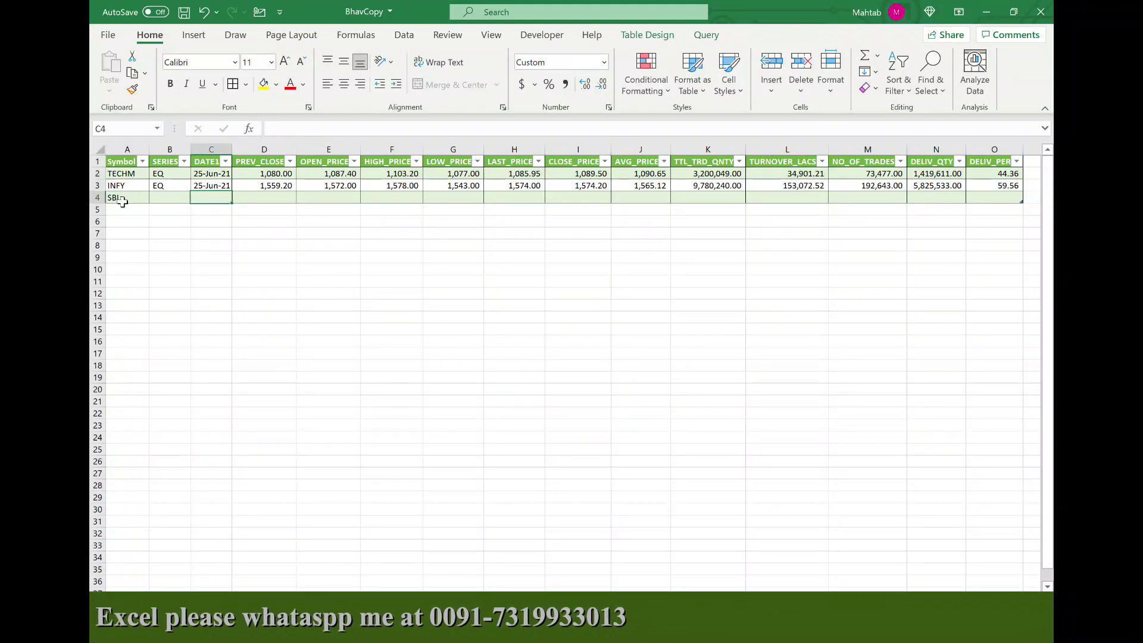
left_click_drag(122, 198, 990, 199)
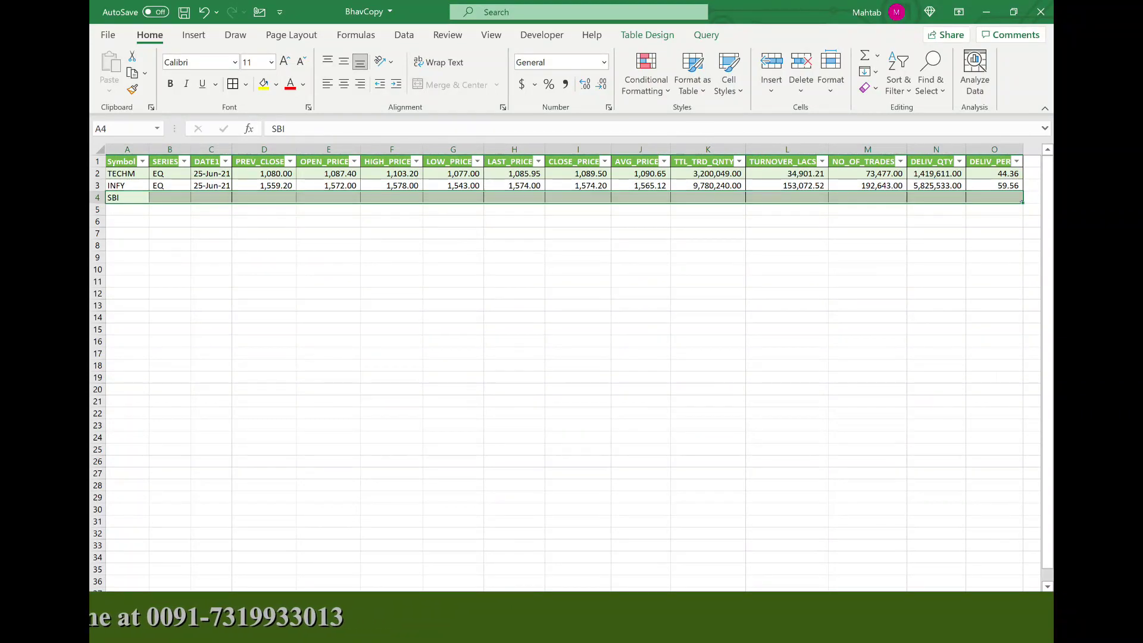
- Delete the SBI row from the Symbol table on the GeneralSetting sheet
key("ctrl+Page_Up")
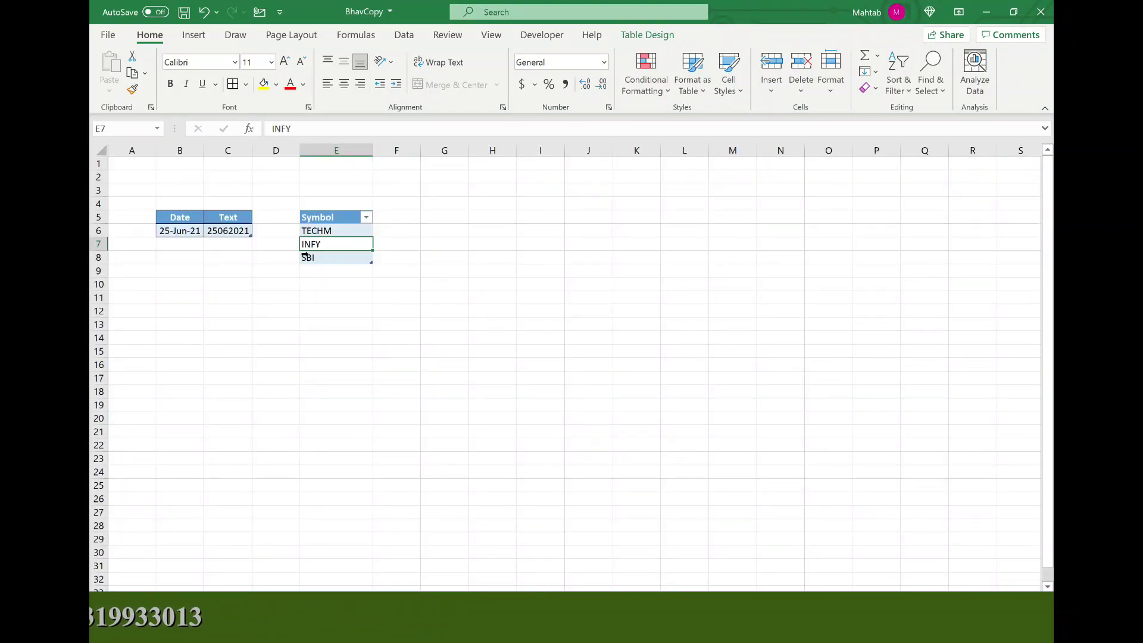
left_click(312, 258)
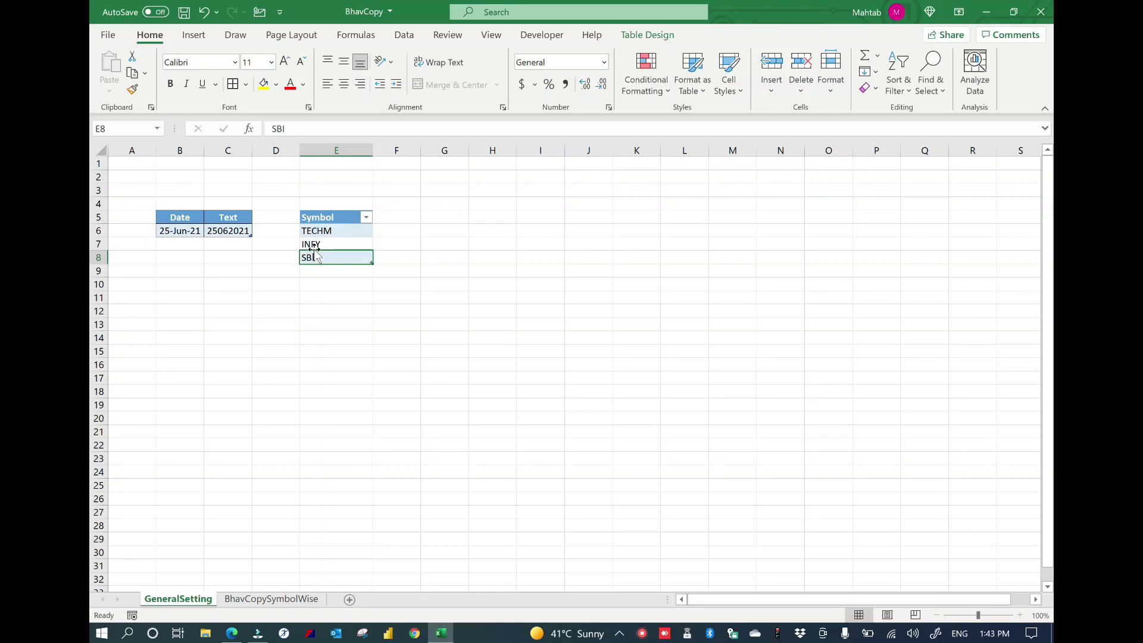
left_click(322, 274)
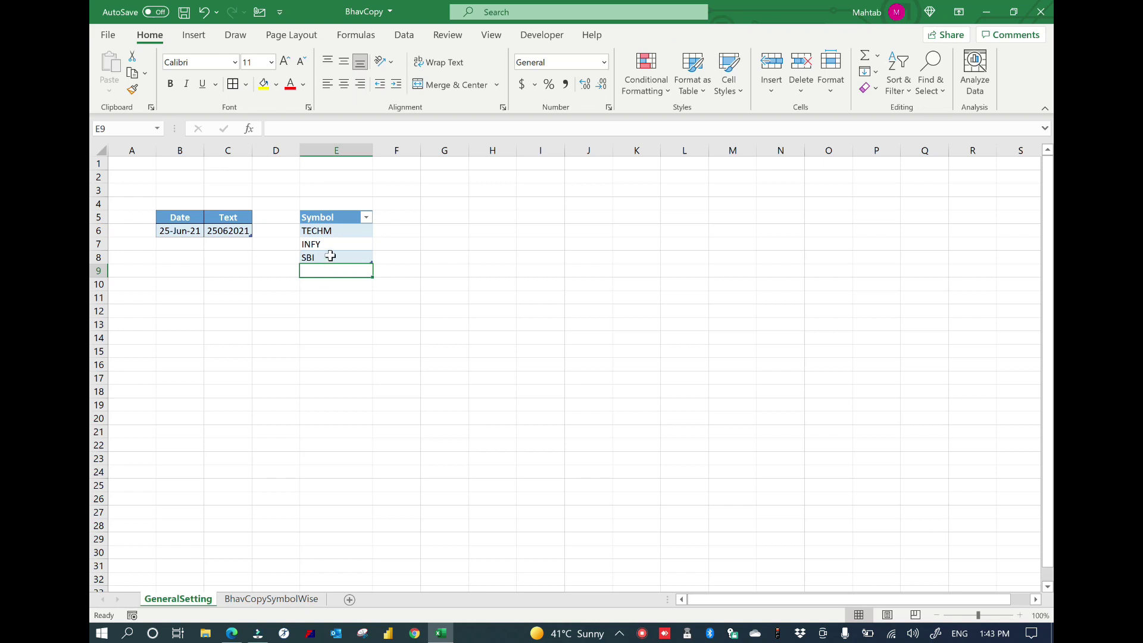
left_click(335, 257)
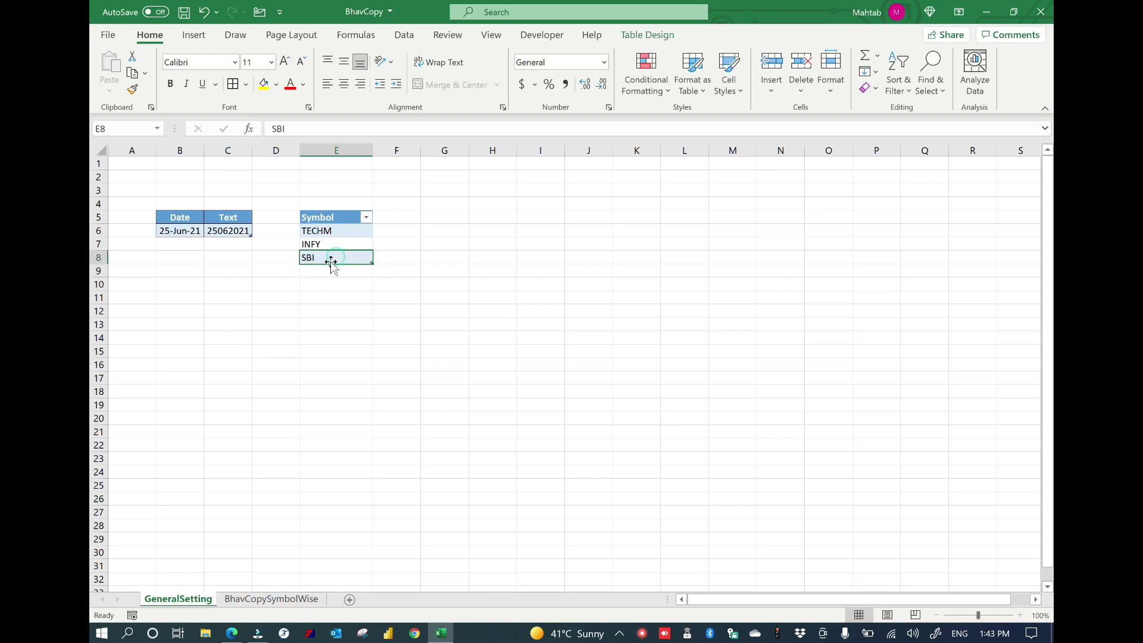
right_click(329, 259)
mouse_move(363, 355)
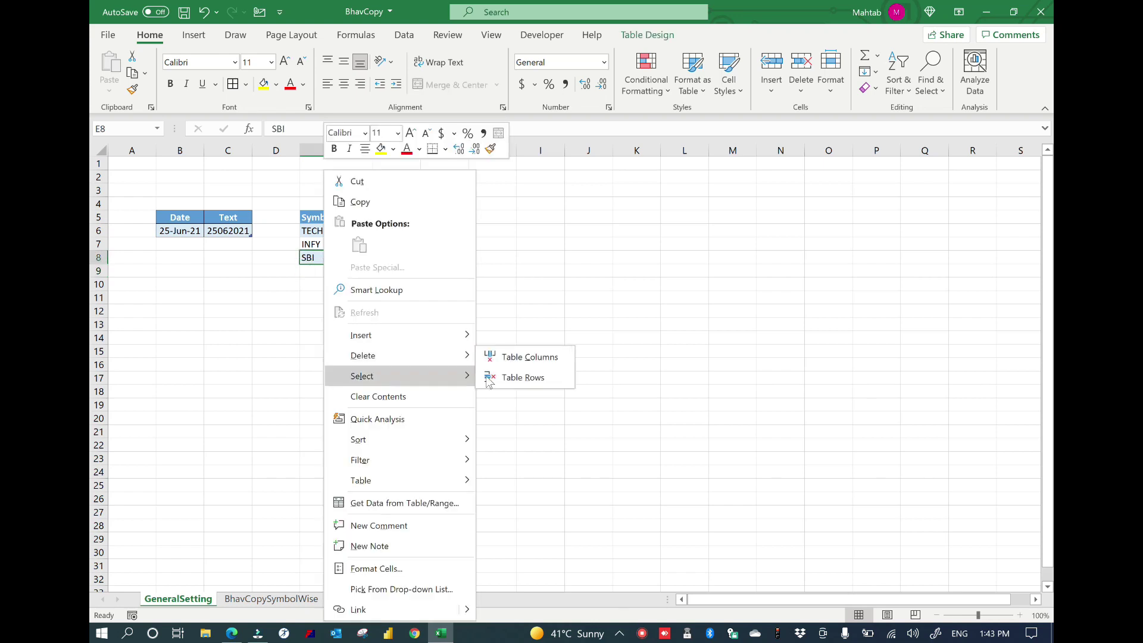
left_click(533, 381)
left_click(398, 363)
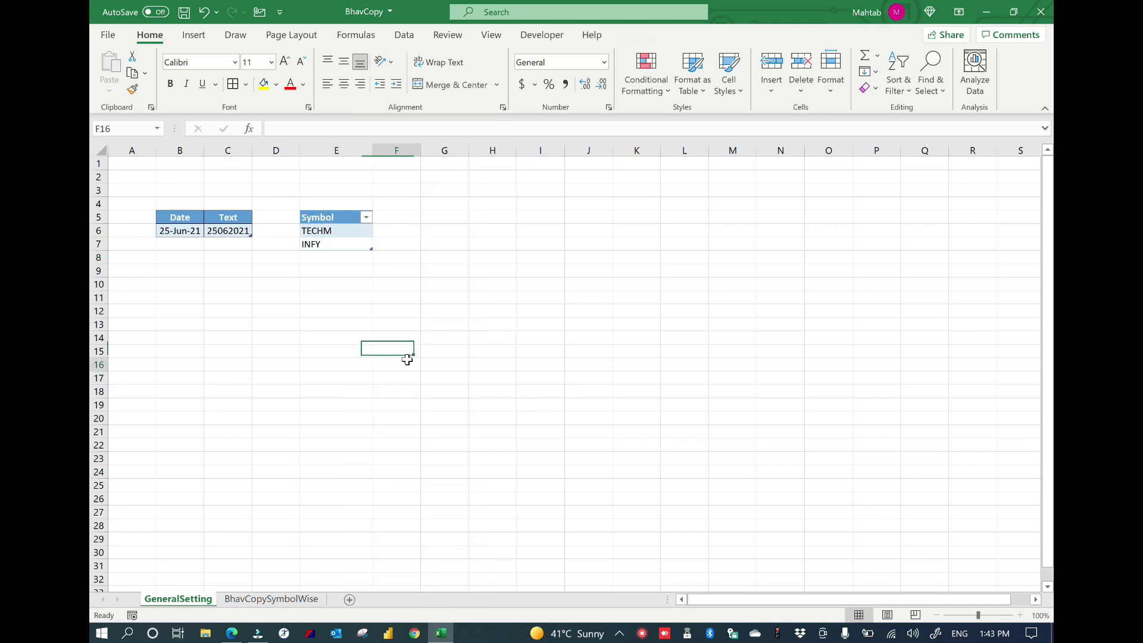
- Refresh the BhavCopySymbolWise table so only TECHM and INFY remain
left_click(282, 597)
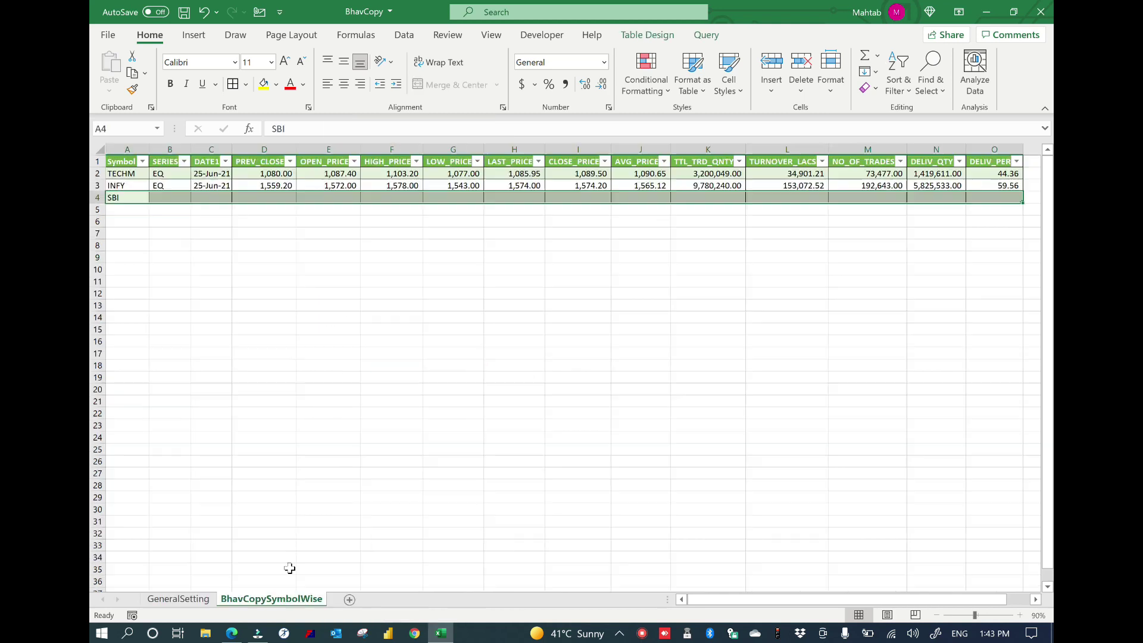
right_click(314, 174)
left_click(367, 317)
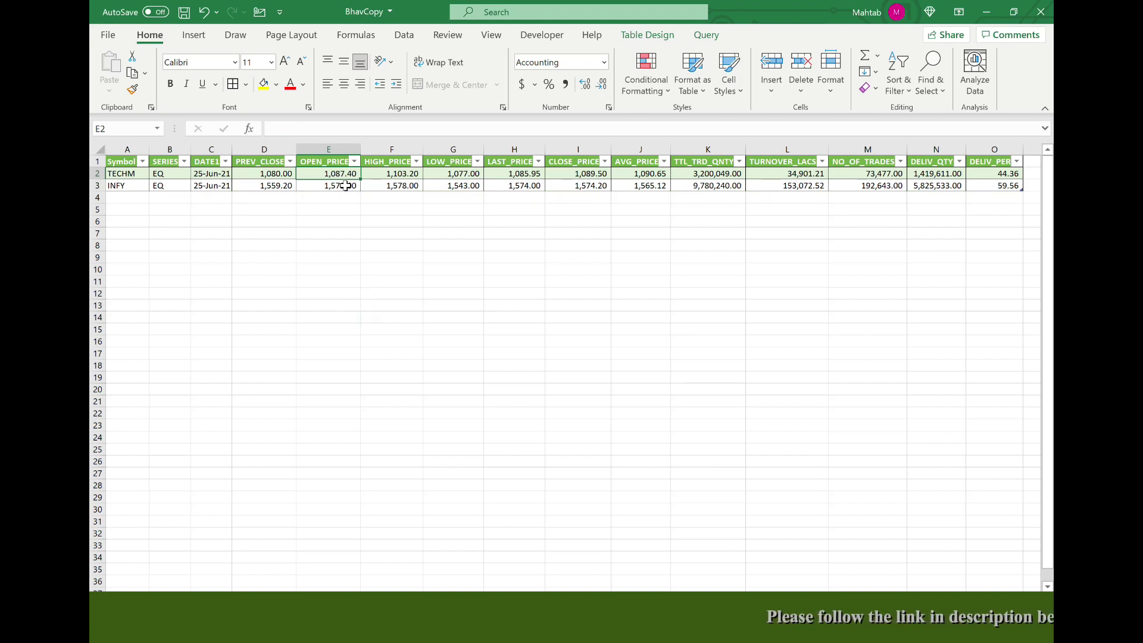
key("Left")
key("Left")
key("Left")
key("Left")
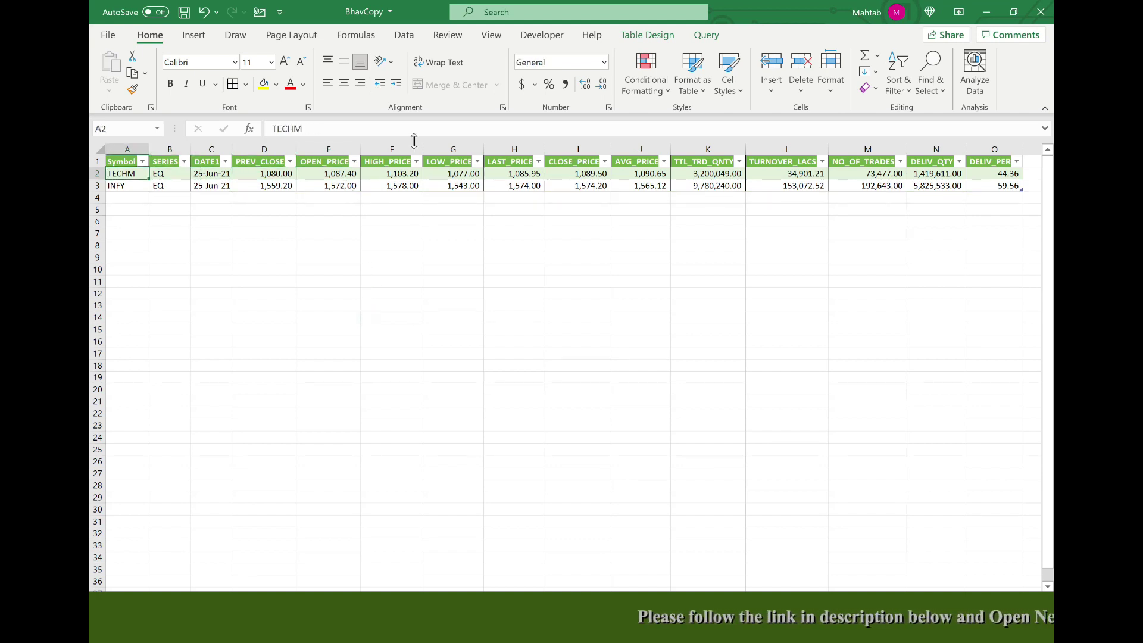
key("ctrl+Page_Down")
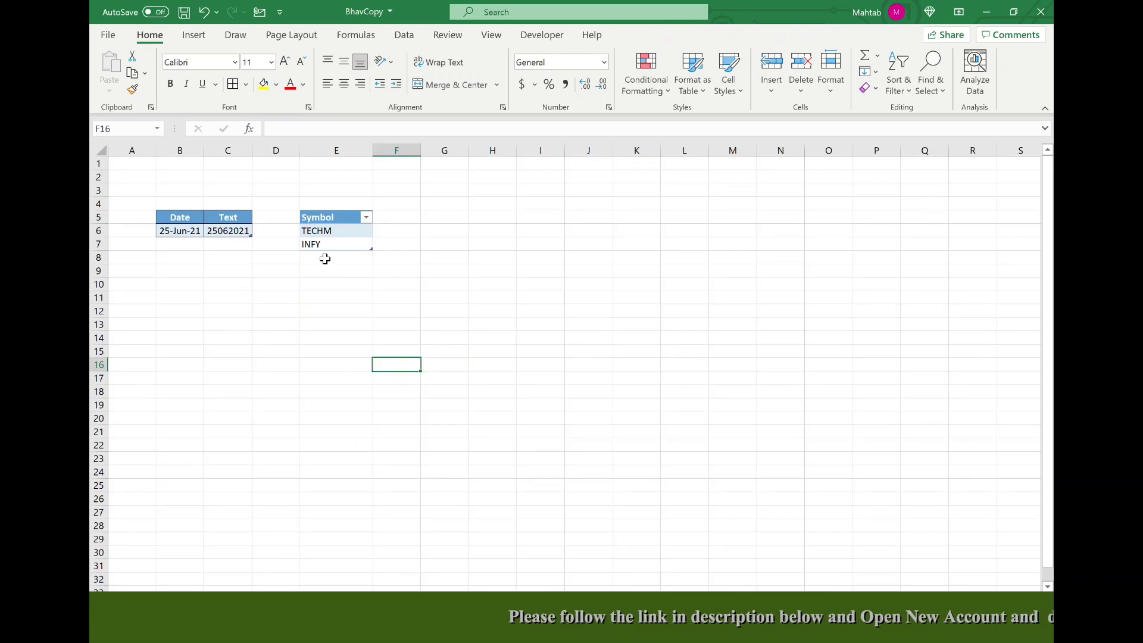
- Add RELIANCE to the Symbol table and refresh BhavCopySymbolWise to pull in its row
left_click(325, 258)
type("RELIANCE")
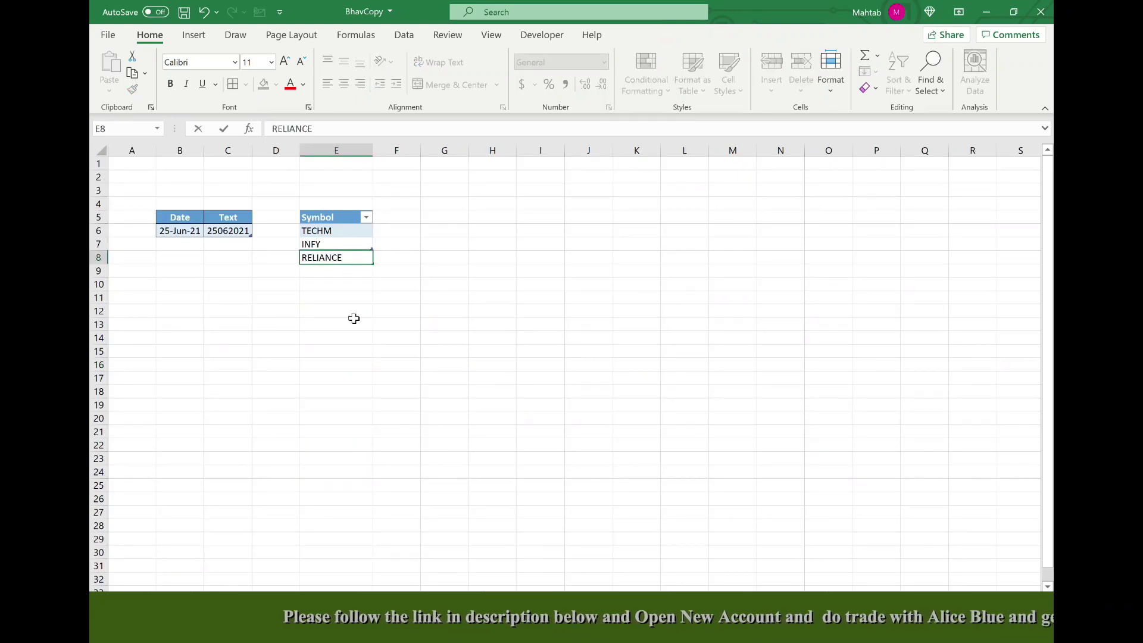
left_click(354, 318)
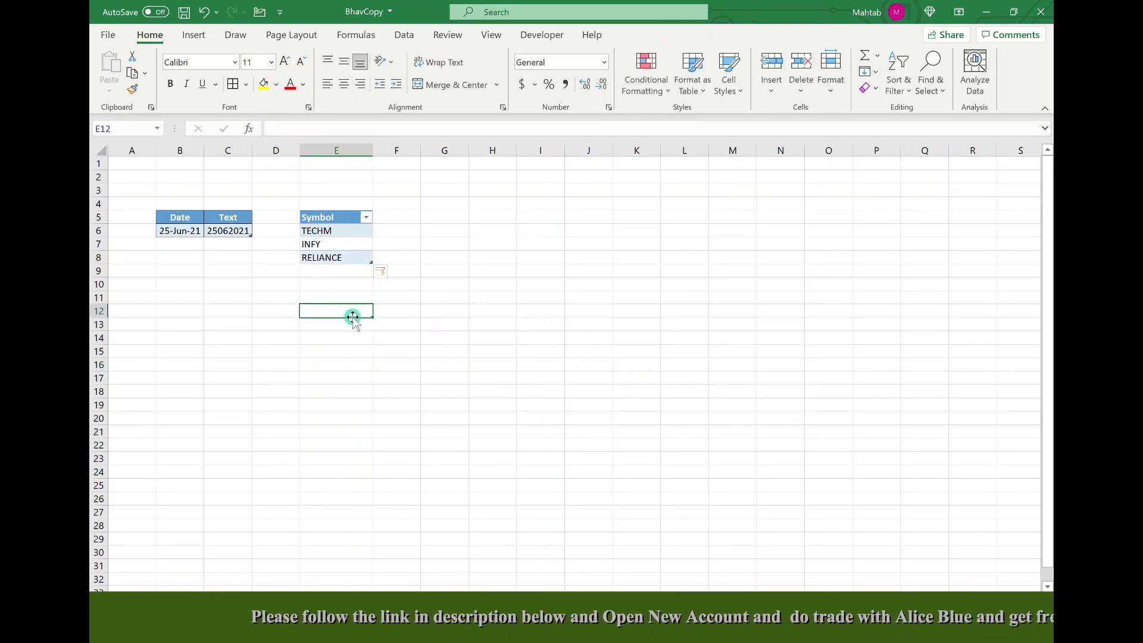
key("ctrl+Page_Up")
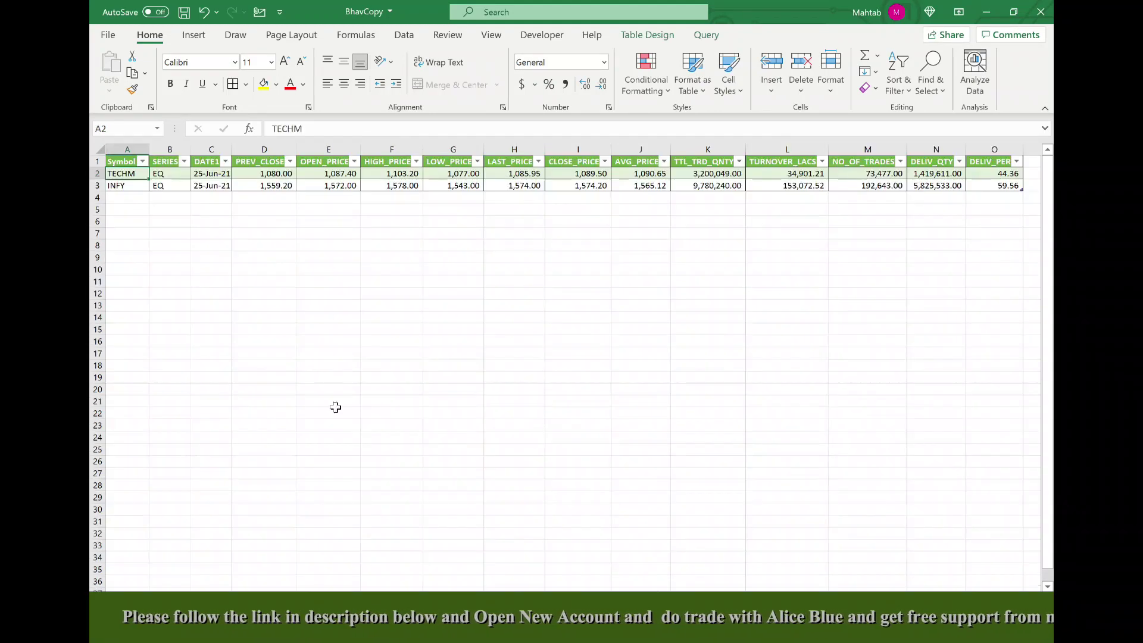
right_click(323, 186)
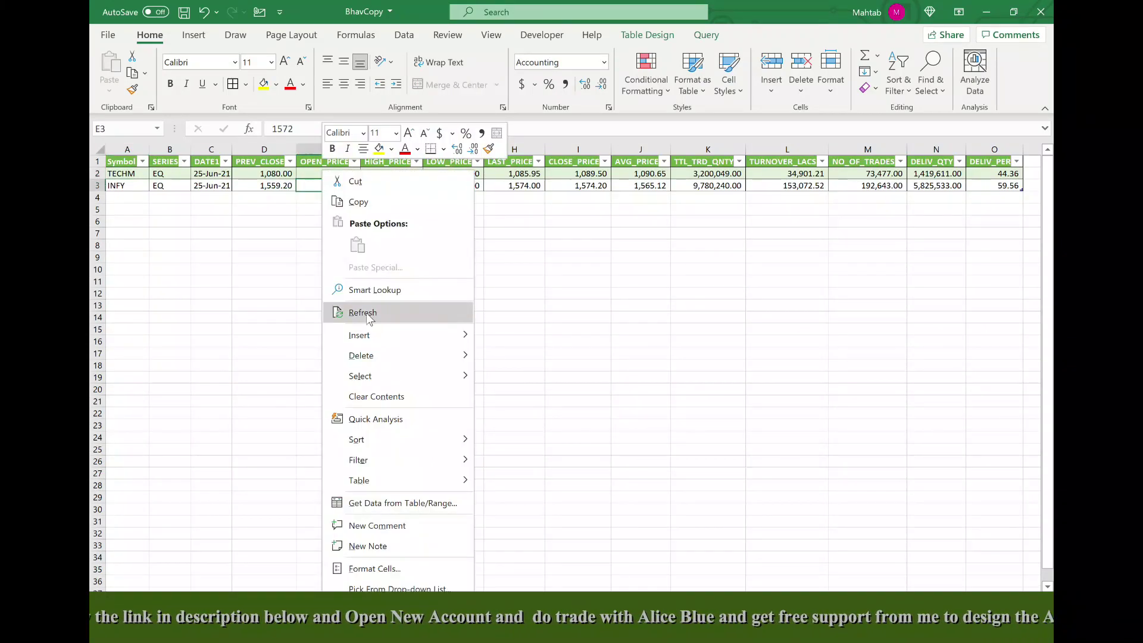
left_click(368, 312)
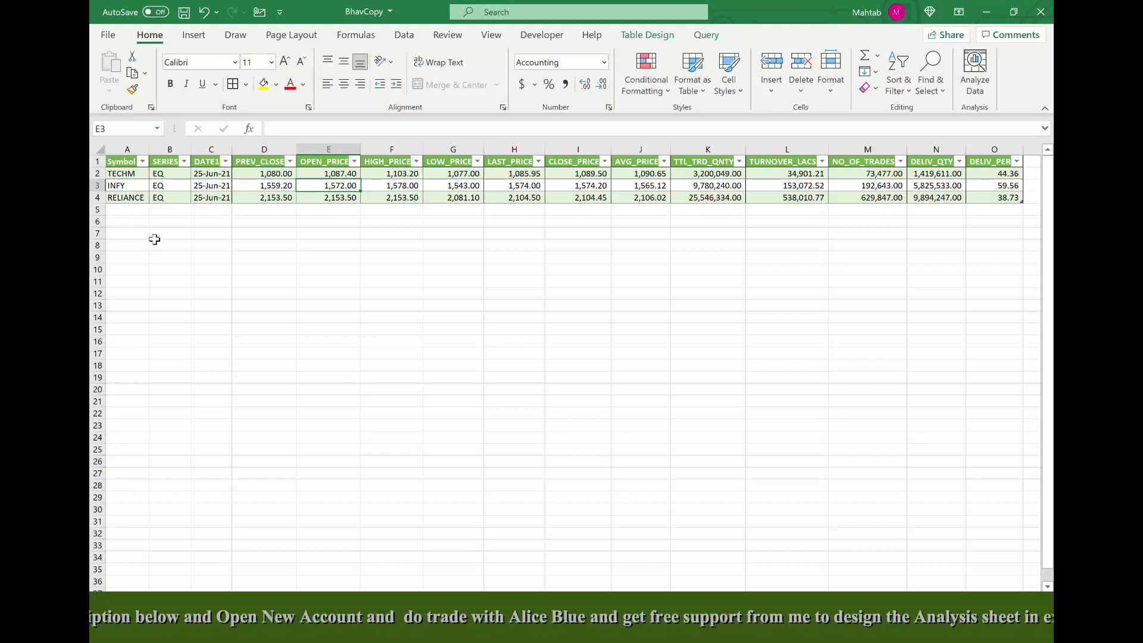
key("ctrl+Page_Down")
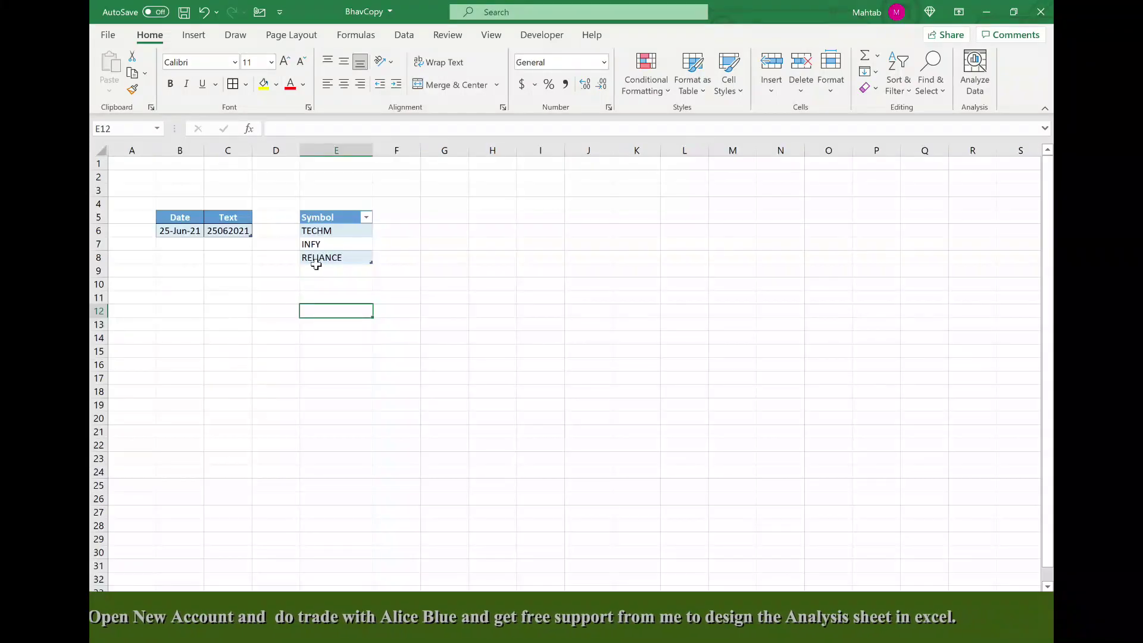
- Add M&M to the Symbol table and refresh BhavCopySymbolWise to show its 25-Jun-21 row
left_click(315, 270)
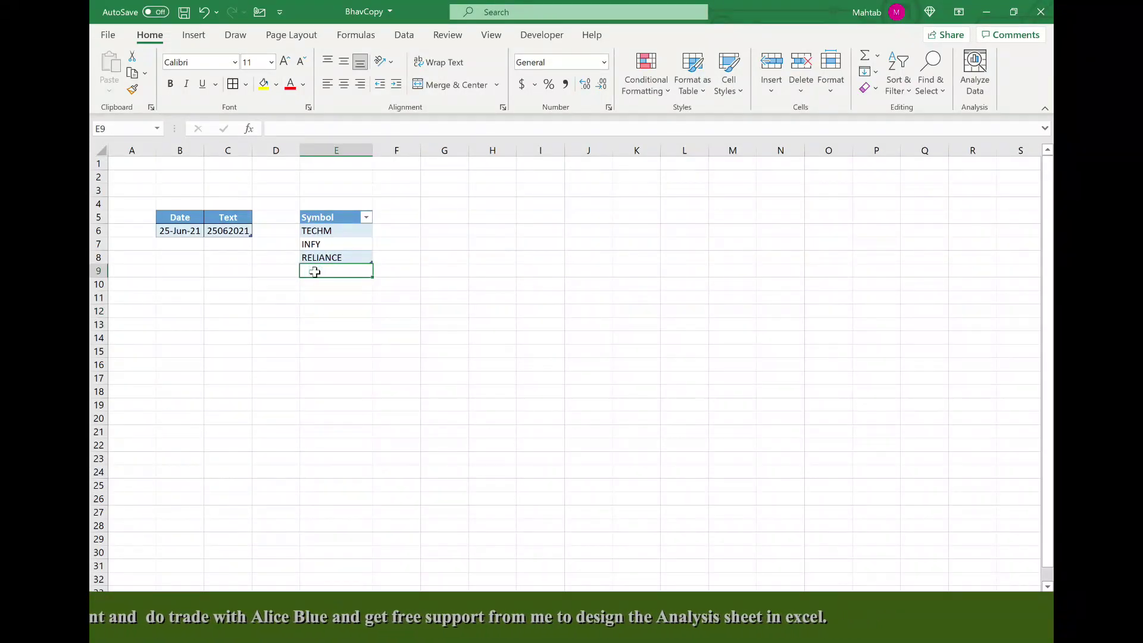
type("M&M")
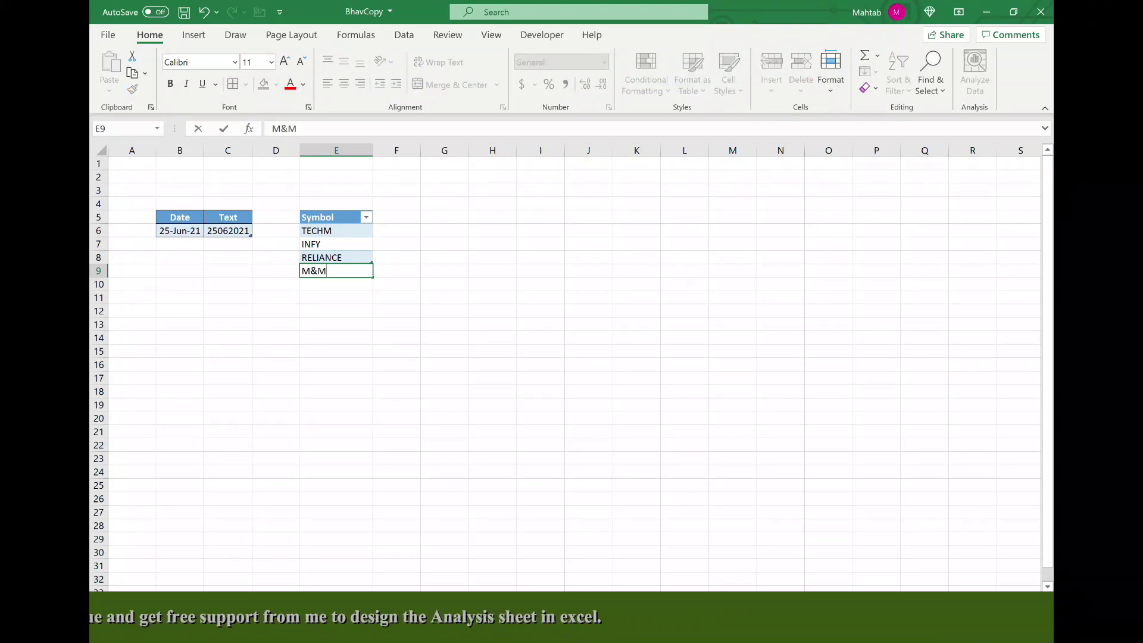
left_click(363, 315)
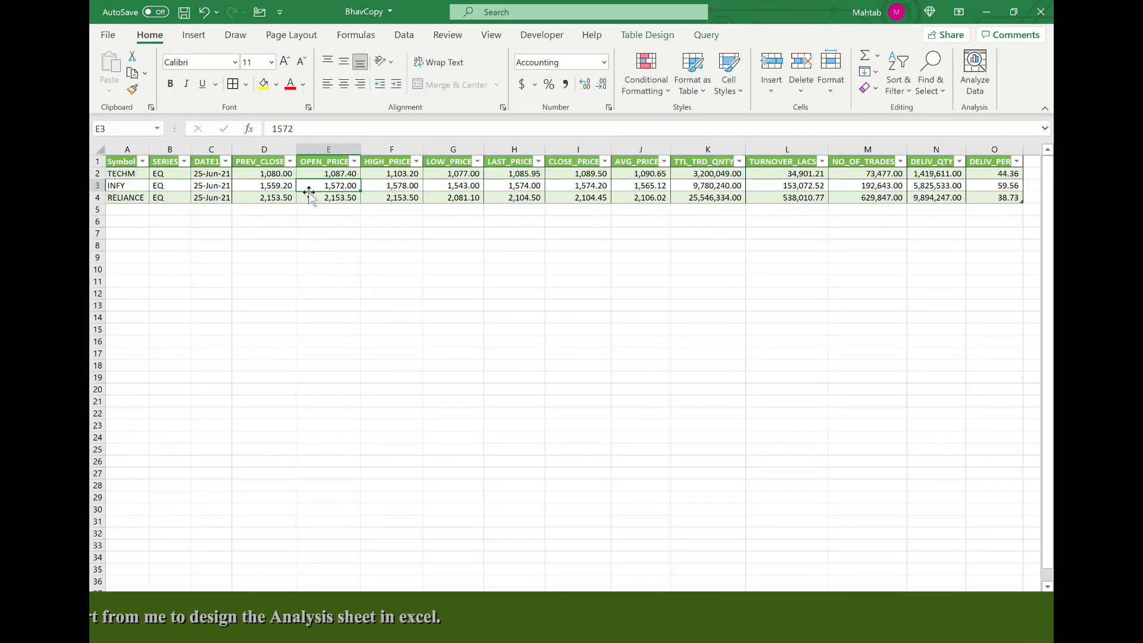
right_click(313, 190)
left_click(360, 313)
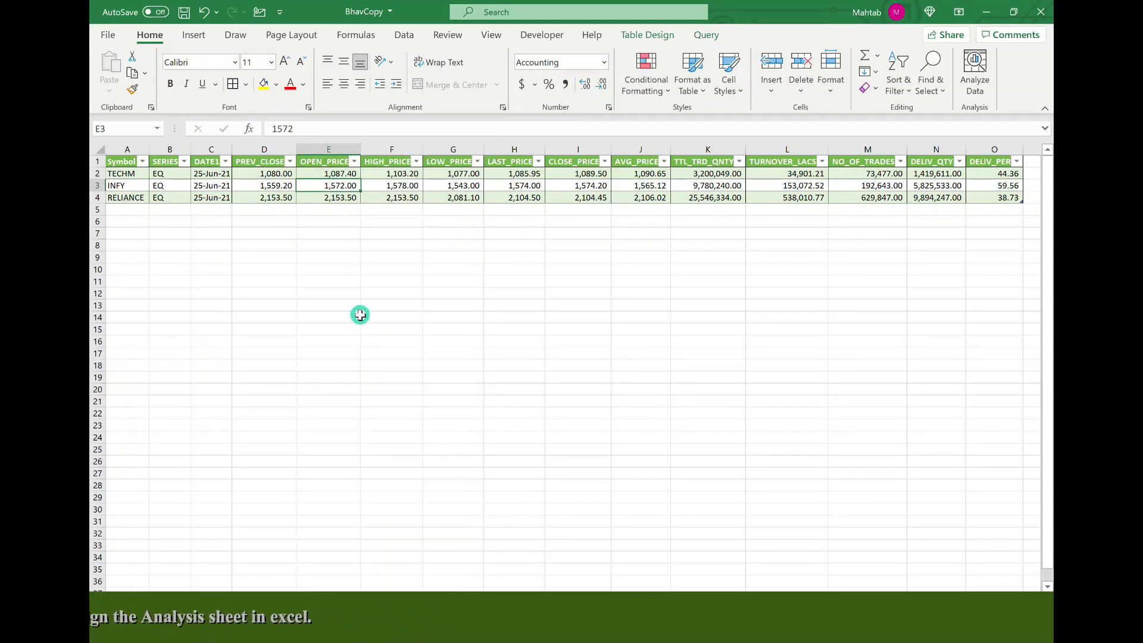
left_click(340, 201)
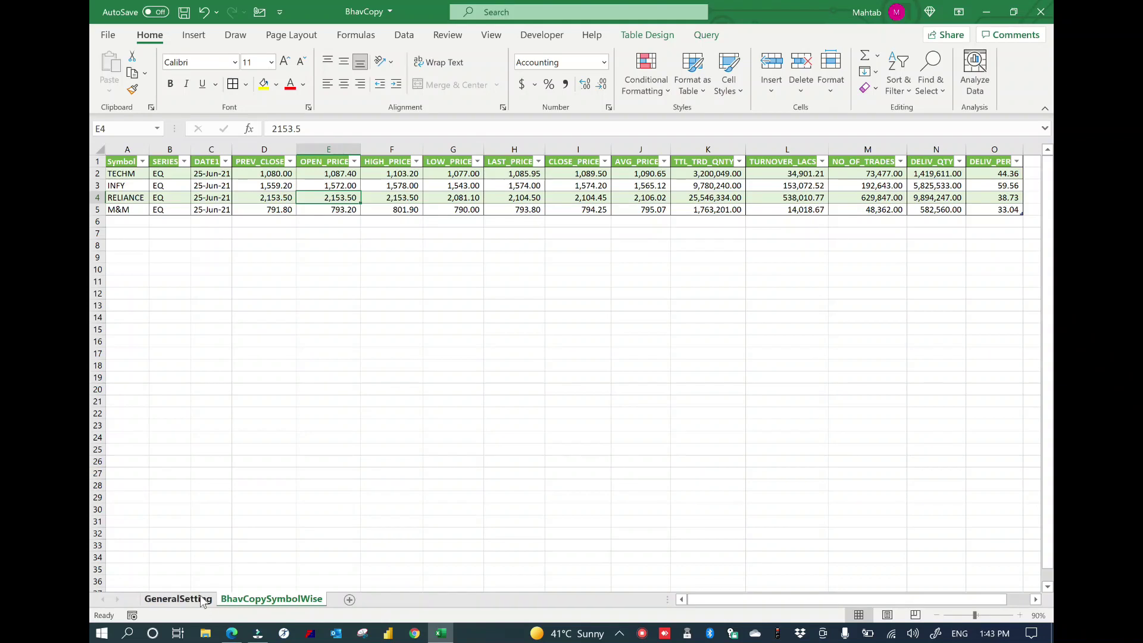
left_click(203, 600)
left_click(182, 245)
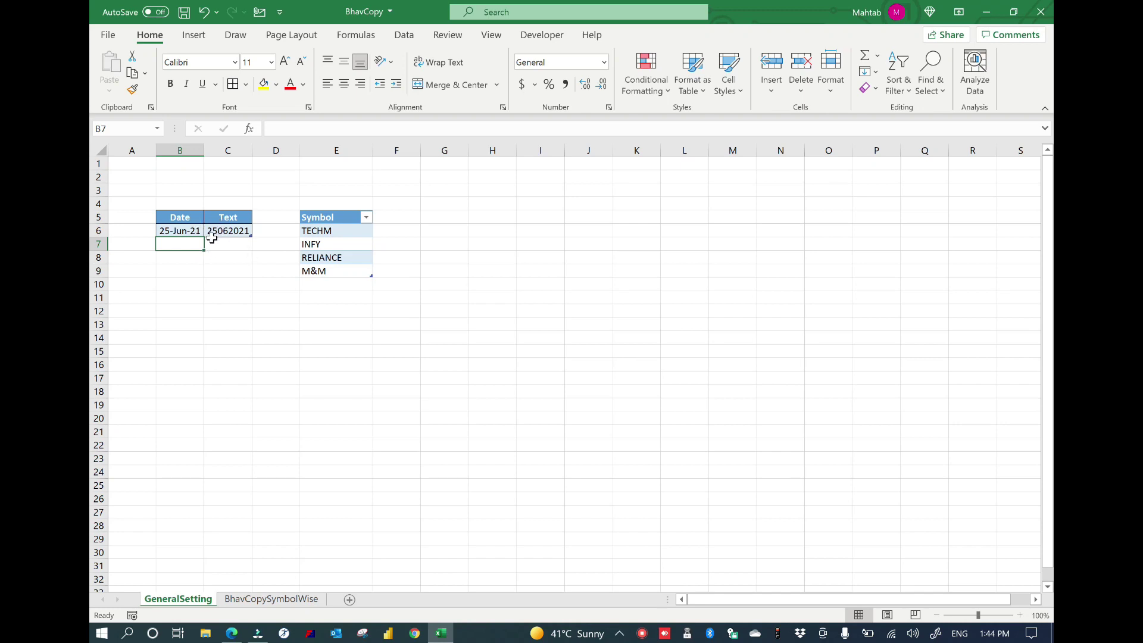
- Add 24-Jun-21 to the Date table and refresh the BhavCopySymbolWise table
type("24-06")
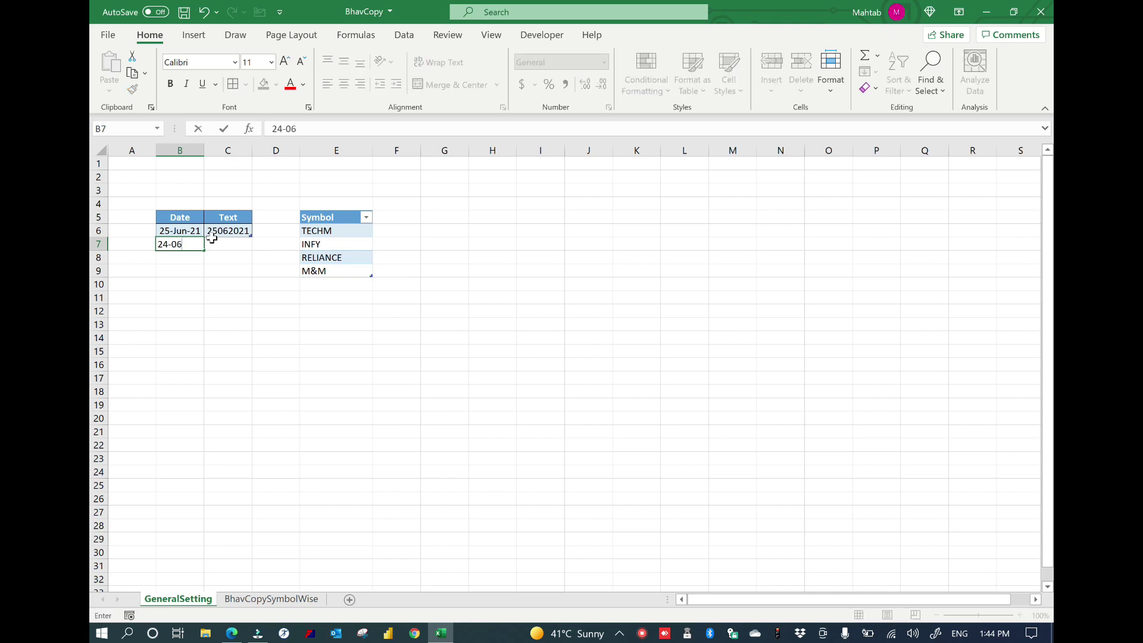
key("Return")
left_click(275, 599)
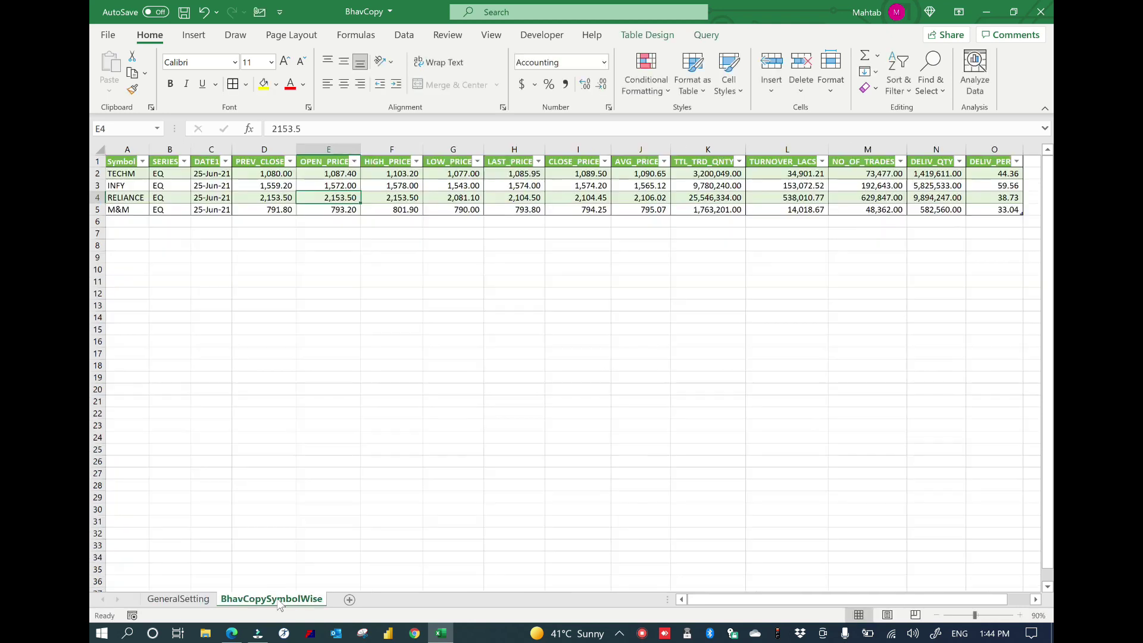
right_click(288, 205)
left_click(215, 198)
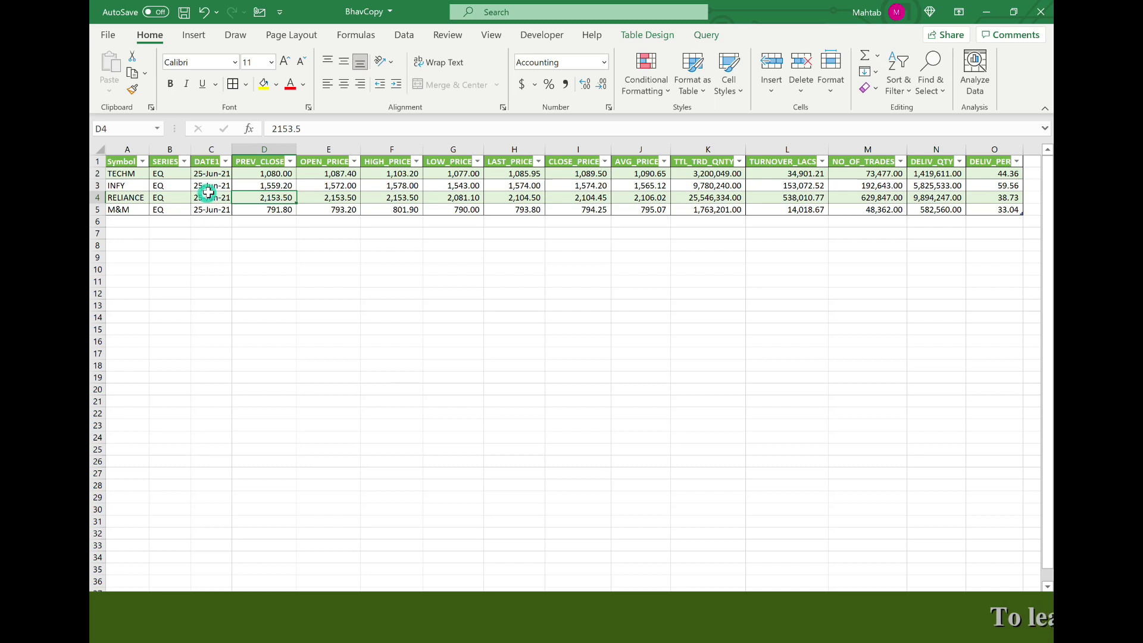
right_click(215, 198)
left_click(248, 312)
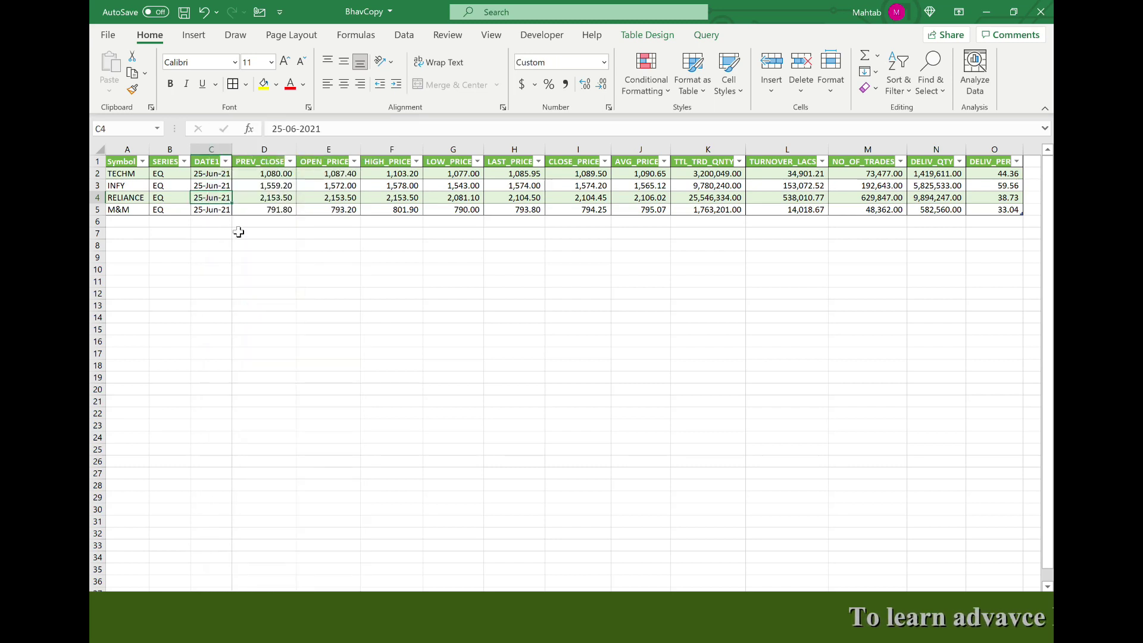
- Check the DATE1 and Symbol filter lists and autofit column N to show full DELIV_QTY values
left_click(226, 163)
left_click(195, 522)
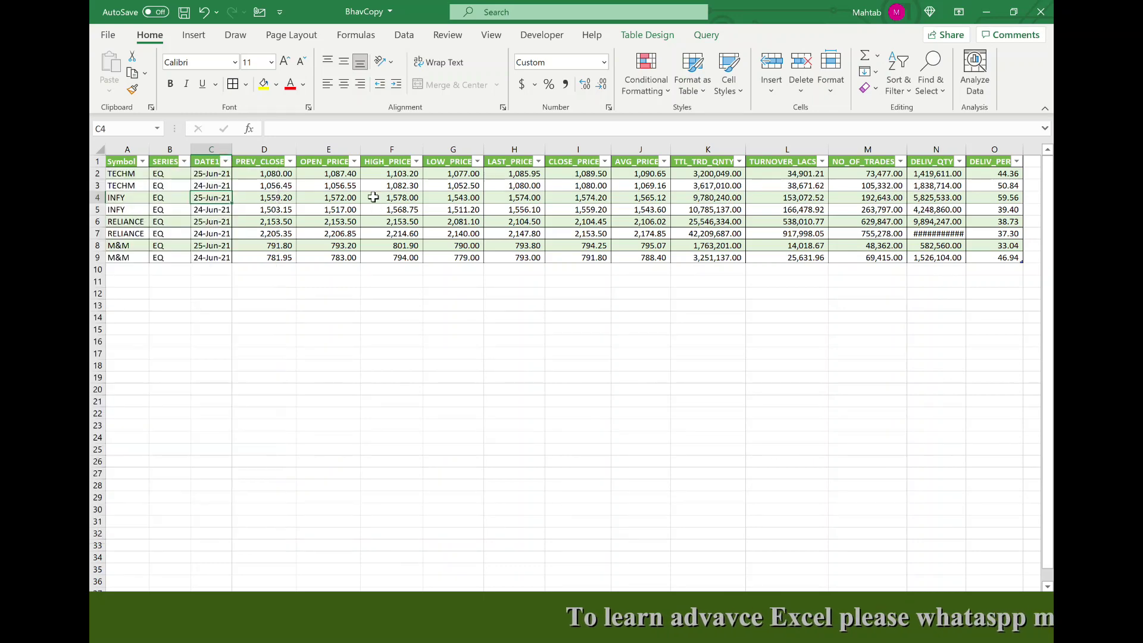
left_click(143, 162)
left_click(194, 521)
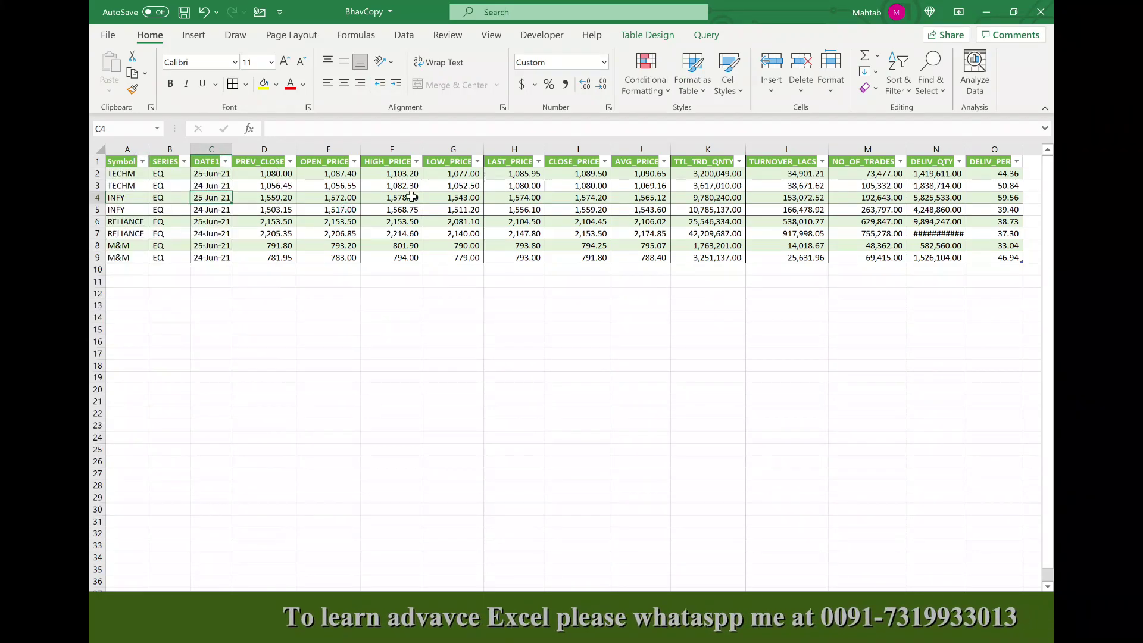
double_click(966, 148)
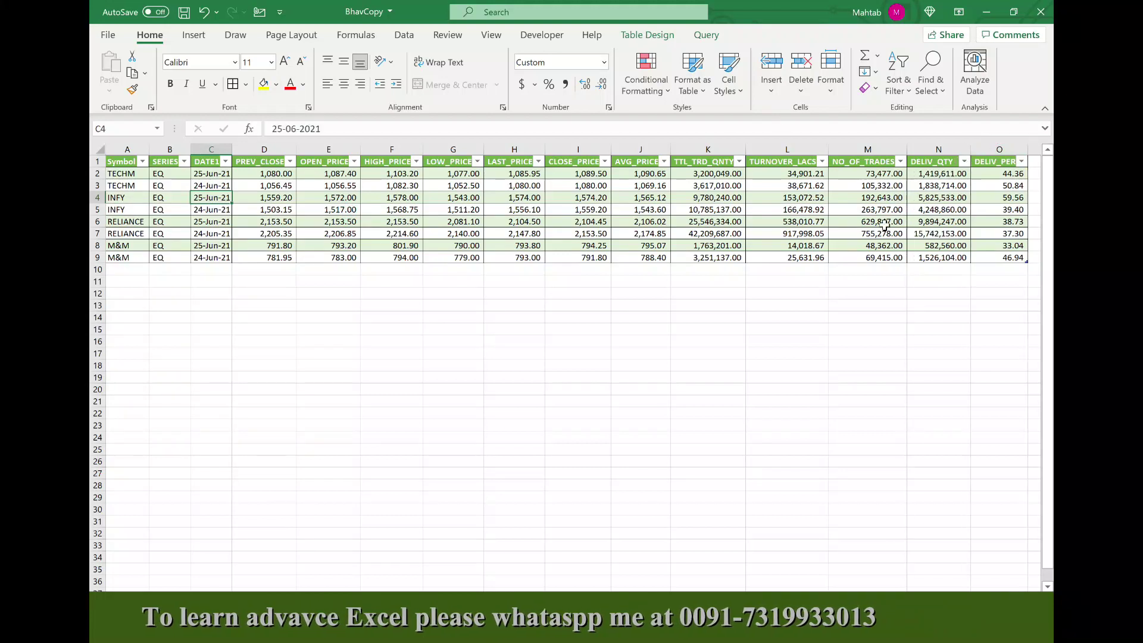
left_click(841, 231)
left_click(263, 226)
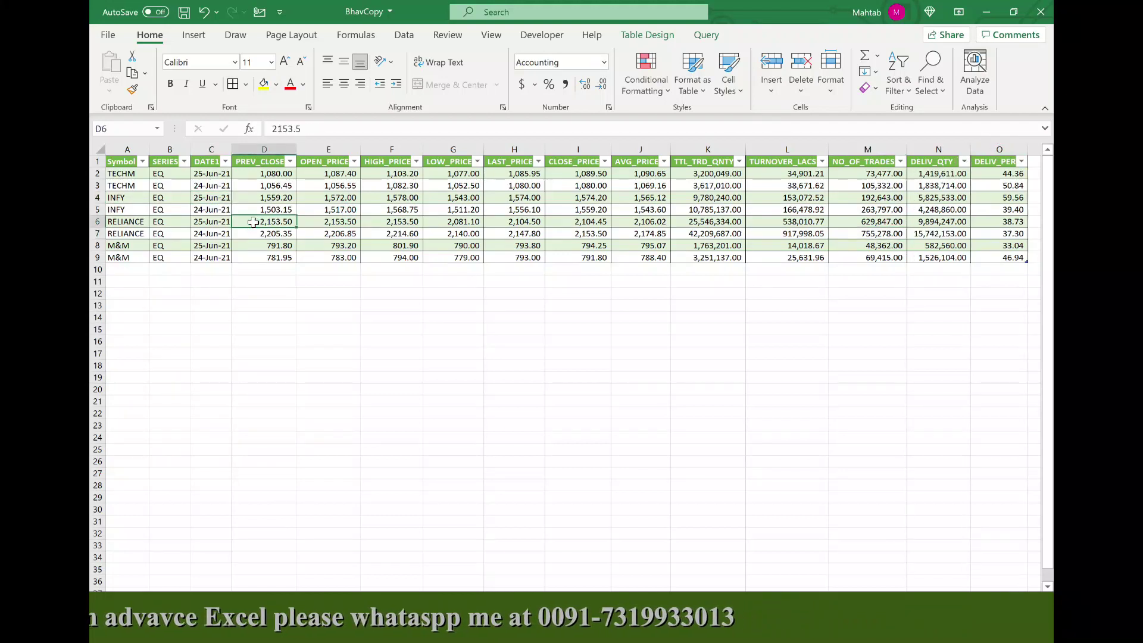
- Compare the GeneralSetting Date table, listing 25-Jun-21 and 24-Jun-21, with the refreshed results
key("ctrl+Page_Down")
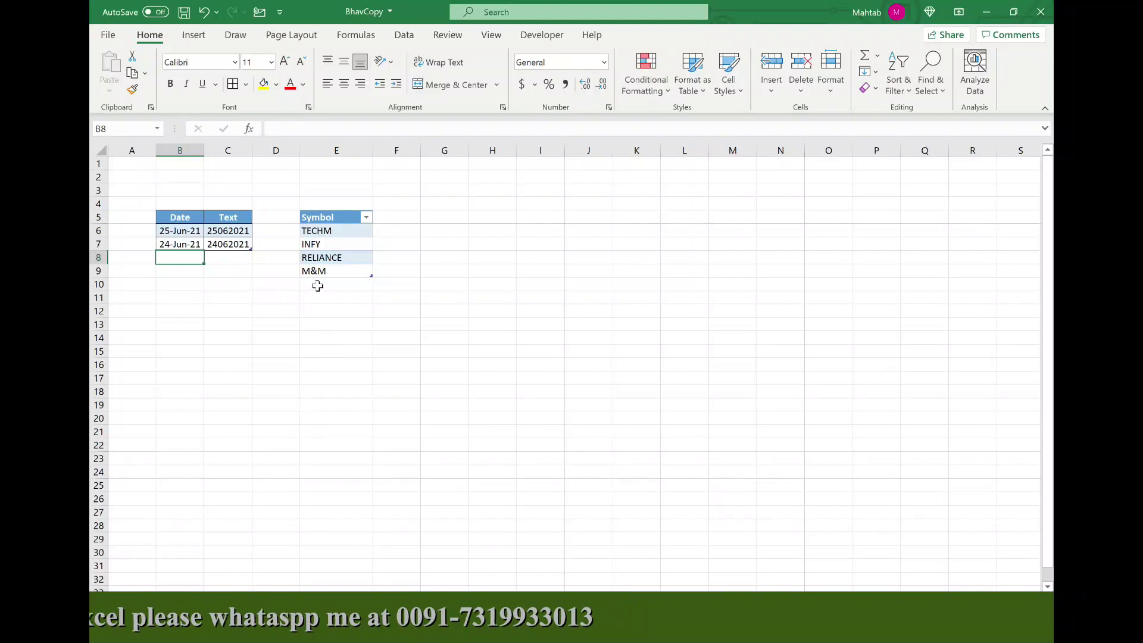
left_click(318, 285)
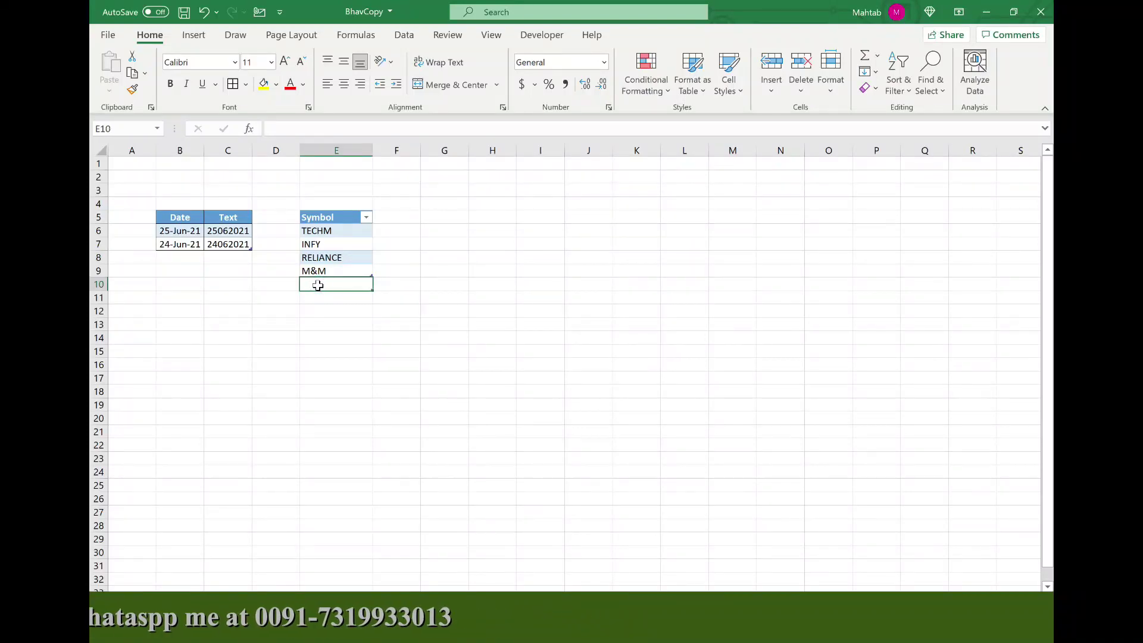
key("ctrl+Page_Up")
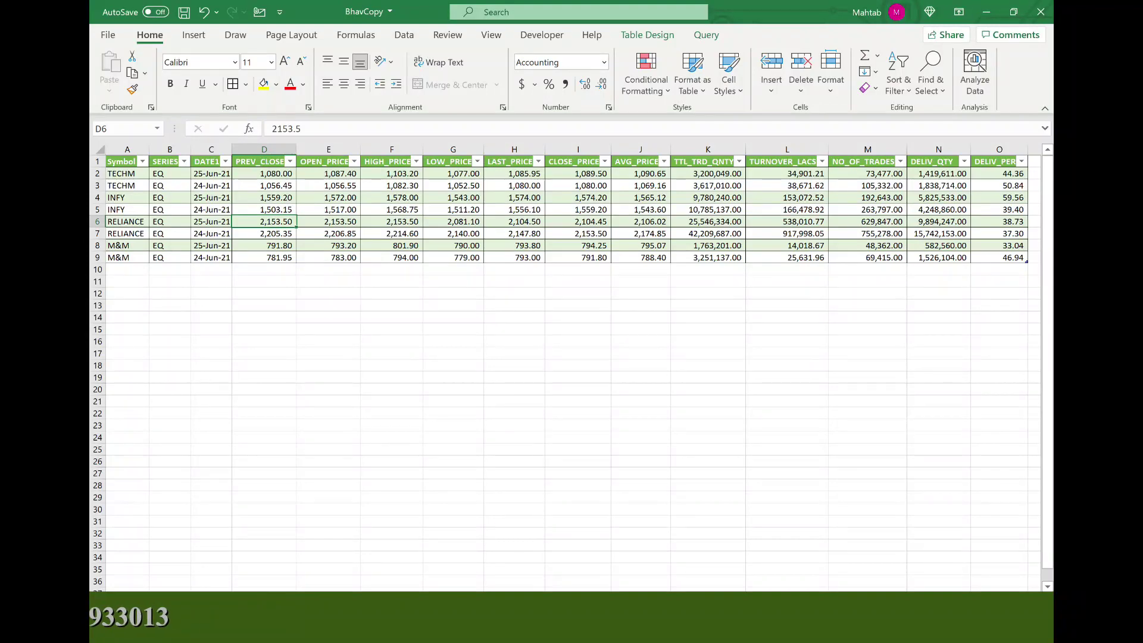
key("ctrl+Page_Down")
left_click(334, 244)
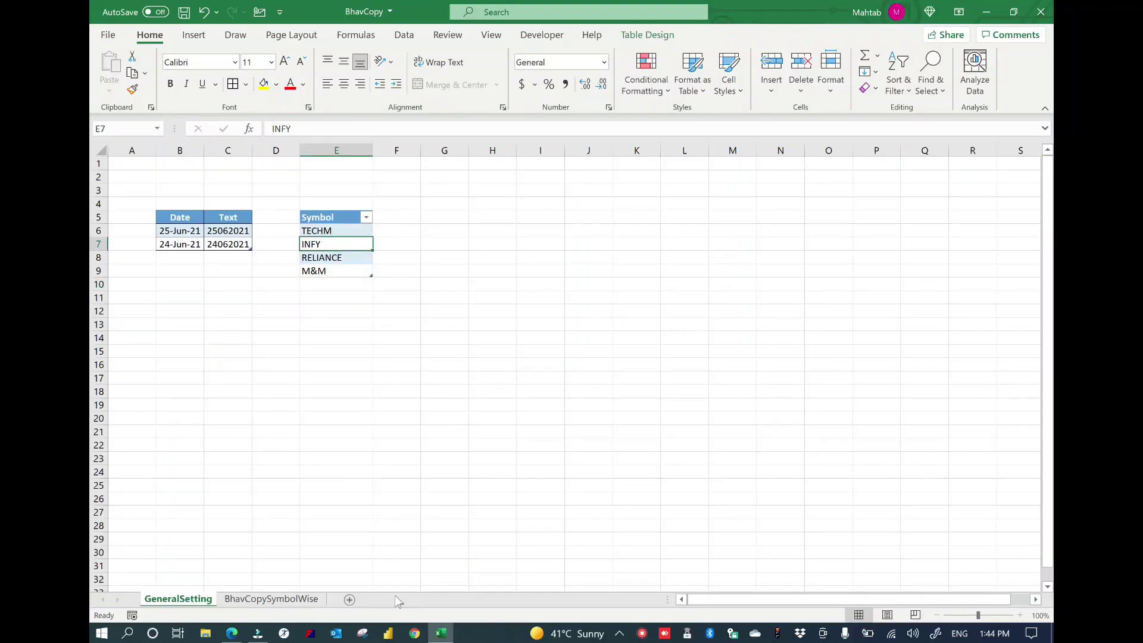
- Load nseindia.com in a new Edge tab and open the Equity & SME market watch page
left_click(231, 632)
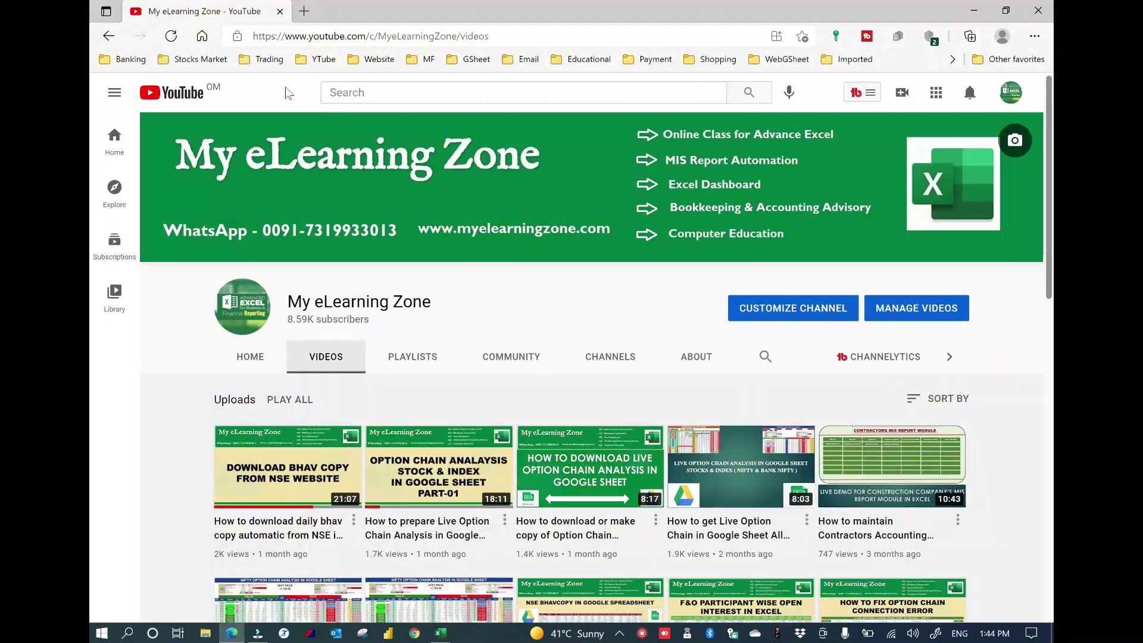
left_click(304, 10)
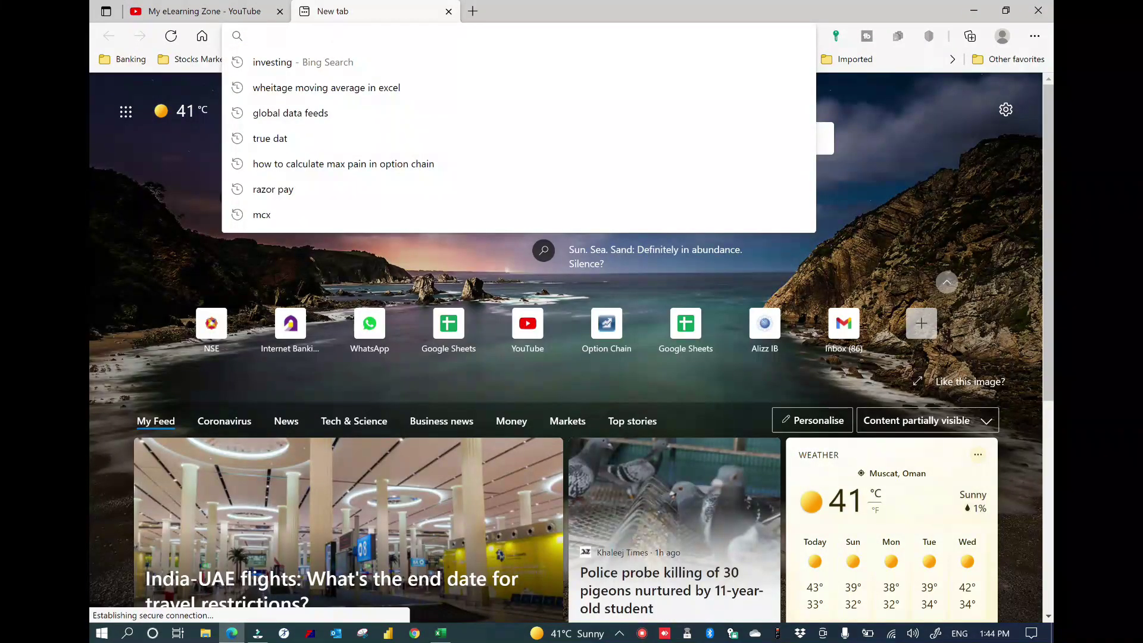
type("nseindia.com")
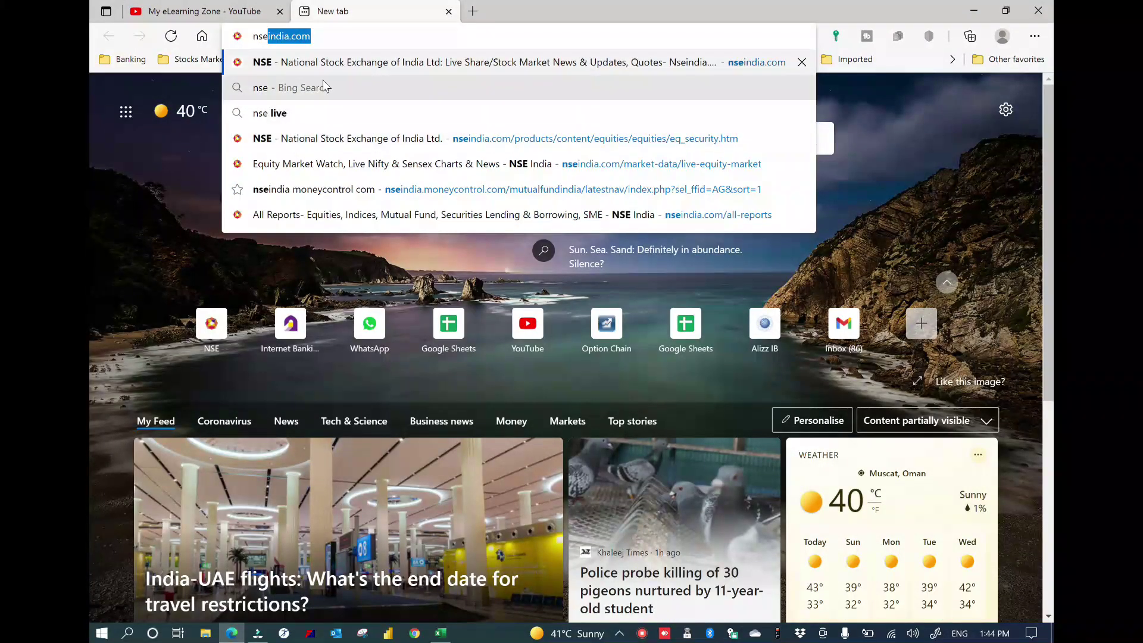
key("Return")
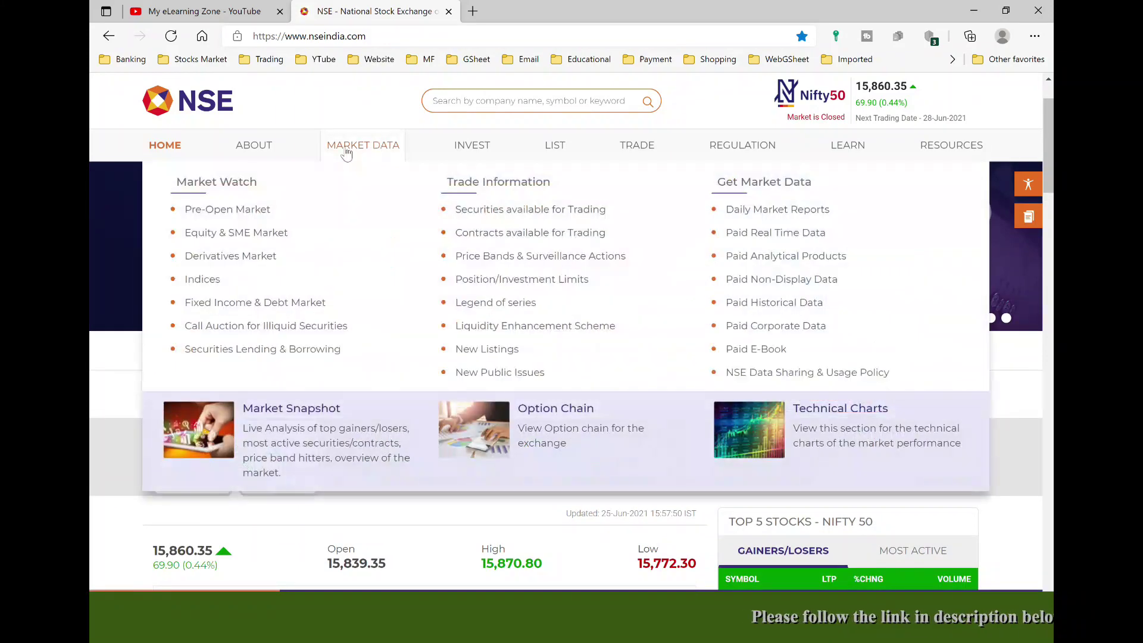
left_click(205, 233)
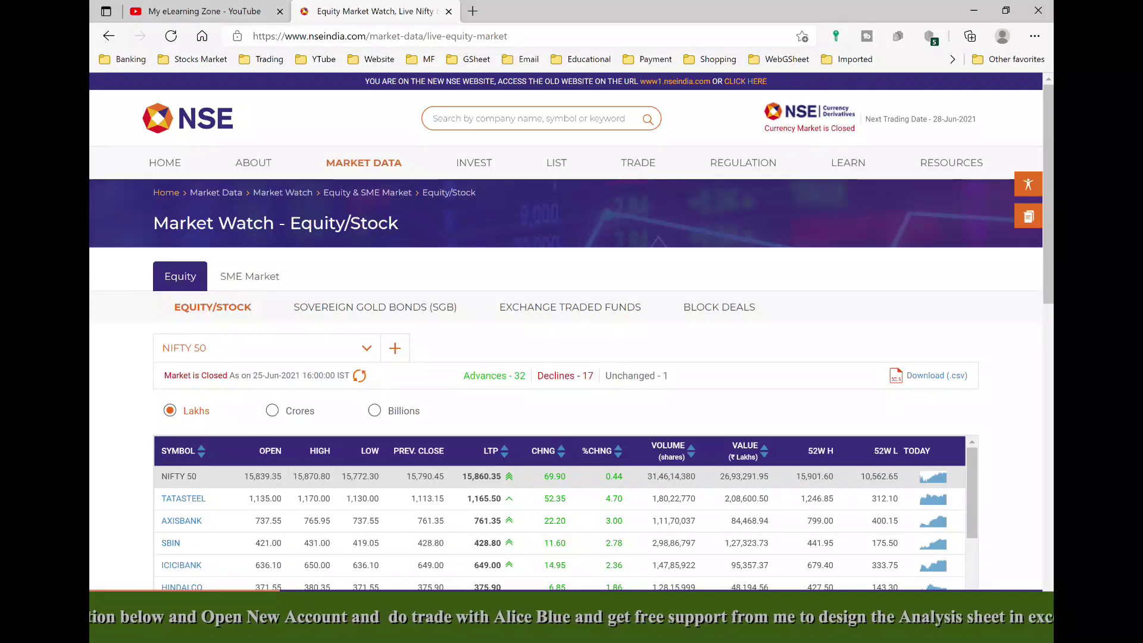
- Add SBIN as the fifth symbol in E10 and refresh the BhavCopySymbolWise table
key("alt+Tab")
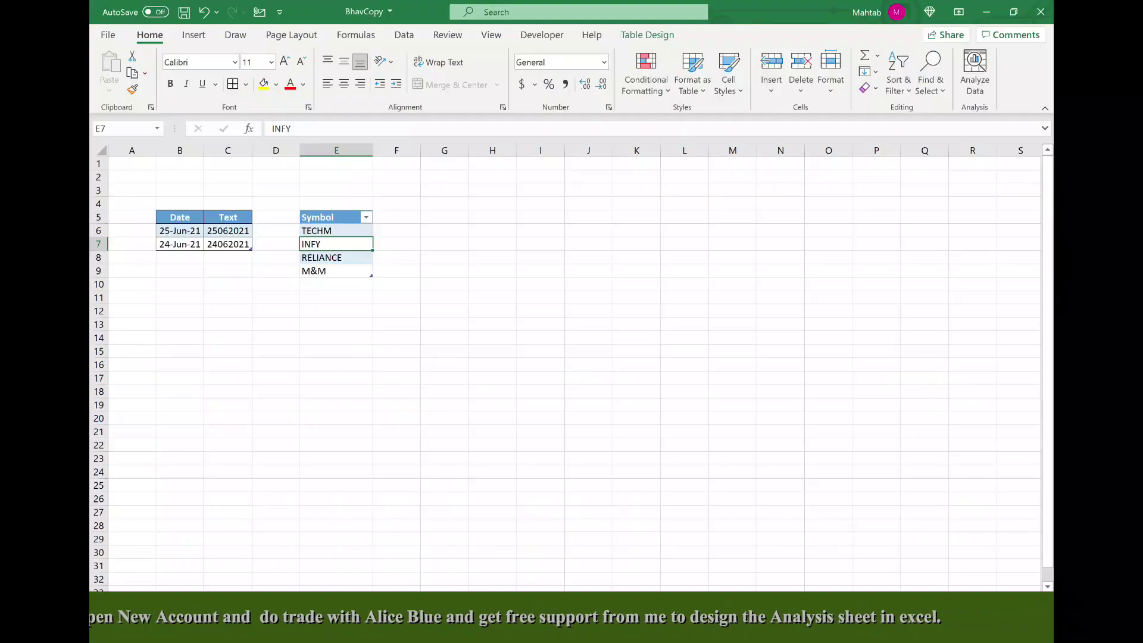
left_click(337, 288)
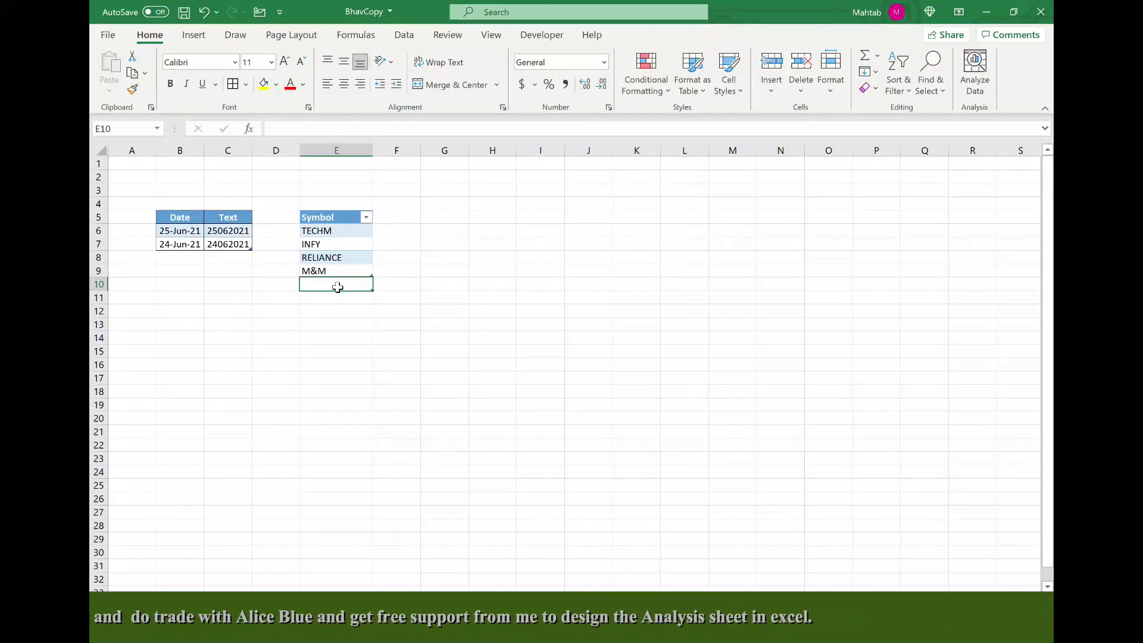
type("SBIN")
left_click(319, 325)
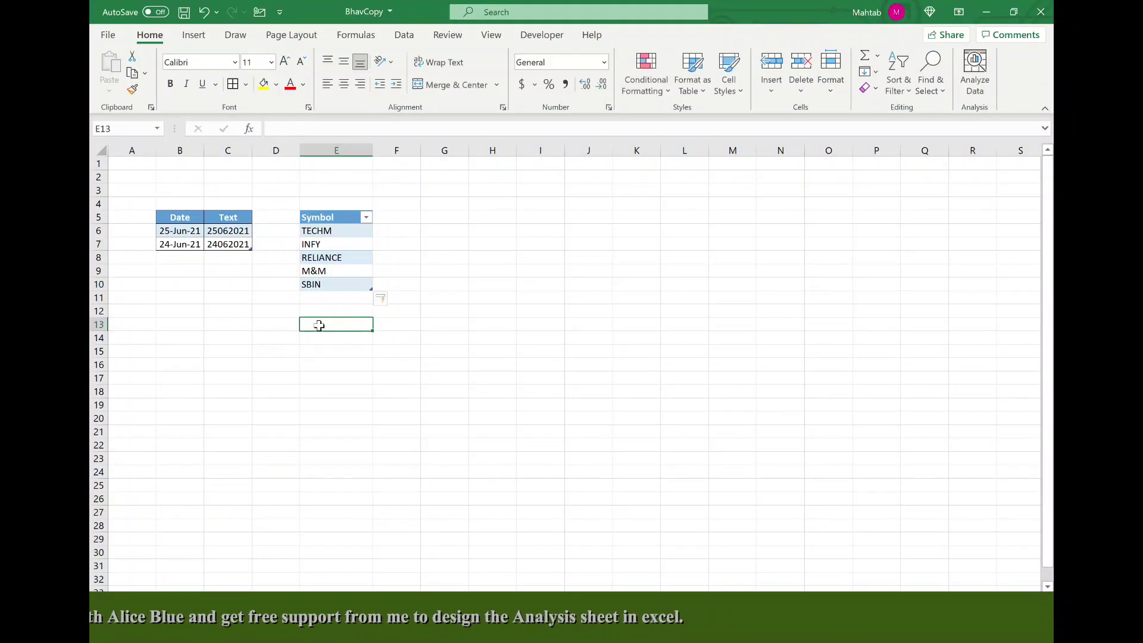
left_click(303, 597)
right_click(321, 245)
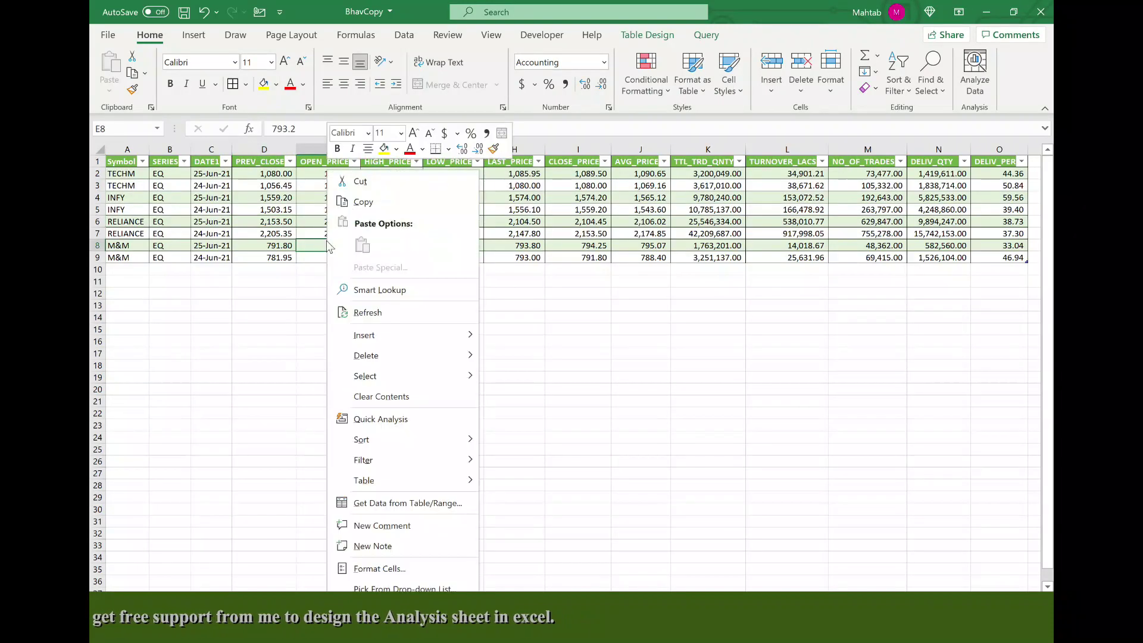
left_click(366, 312)
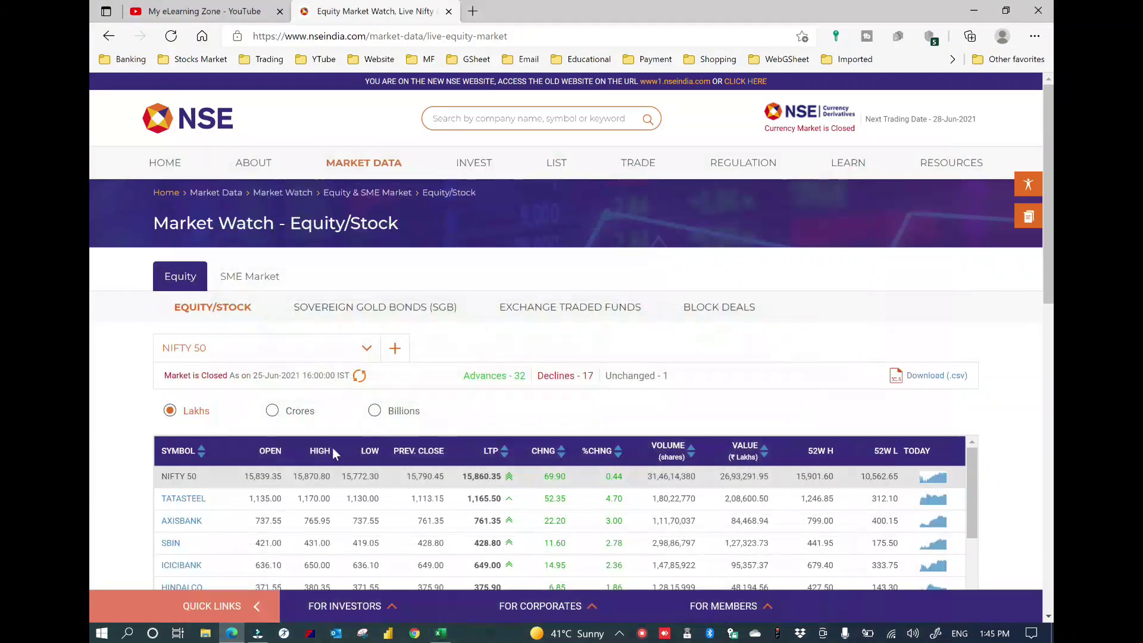
- Download the NIFTY 50 market watch as MW-NIFTY-50-26-Jun-2021.csv and open it in Excel
scroll(797, 476, "down", 2)
left_click(929, 376)
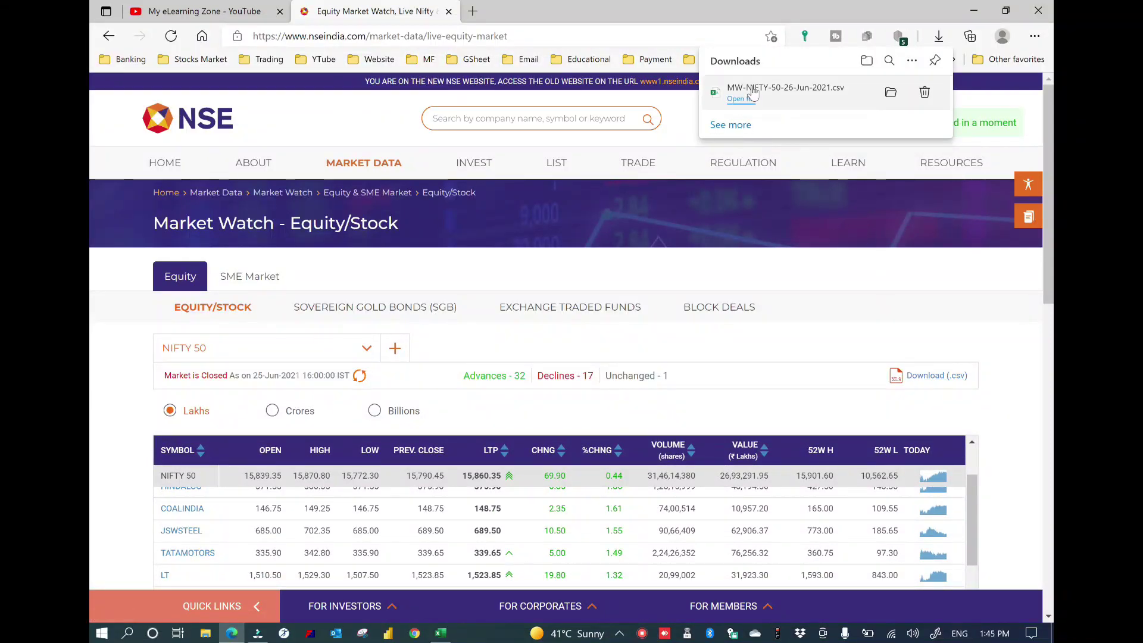
left_click(752, 90)
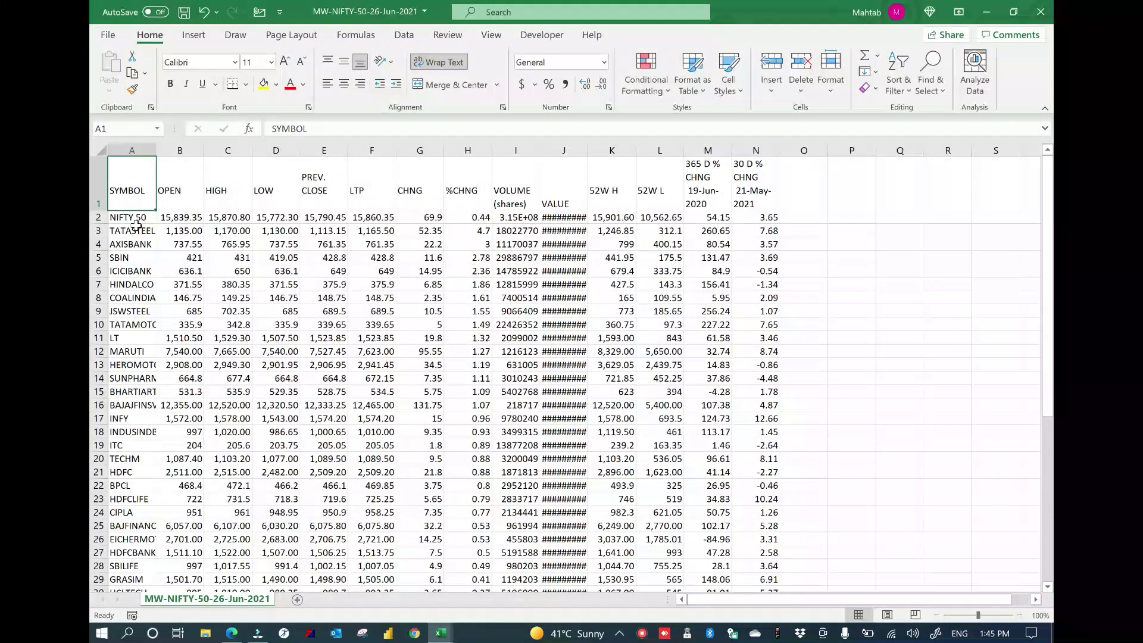
- Copy the 50 stock symbols in A3:A52 of the downloaded CSV
left_click(137, 226)
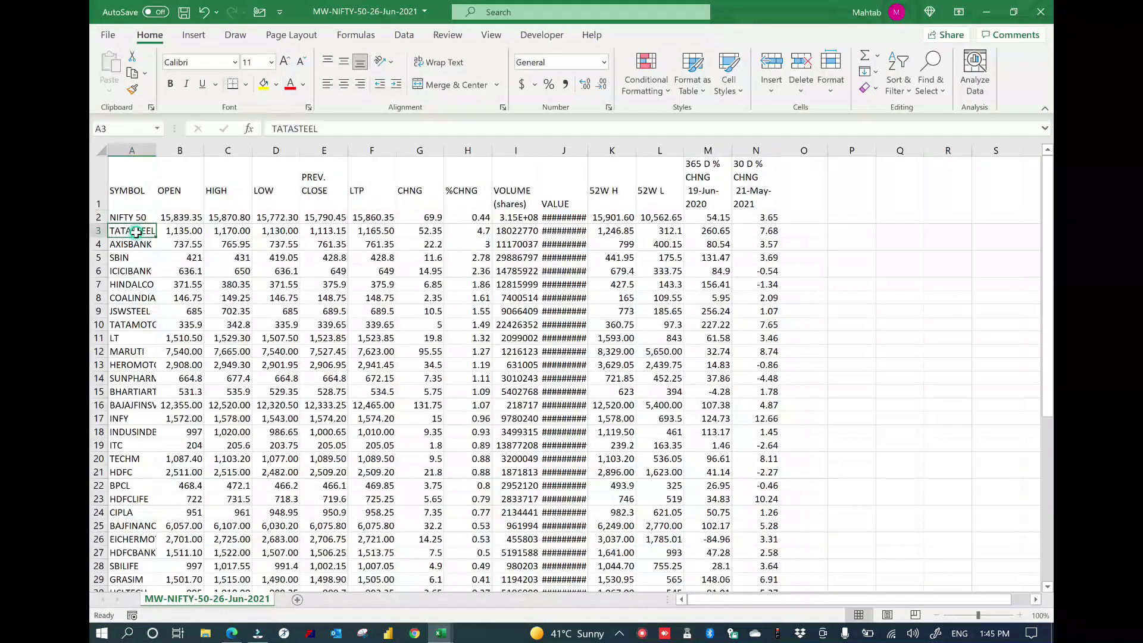
key("ctrl+shift+Down")
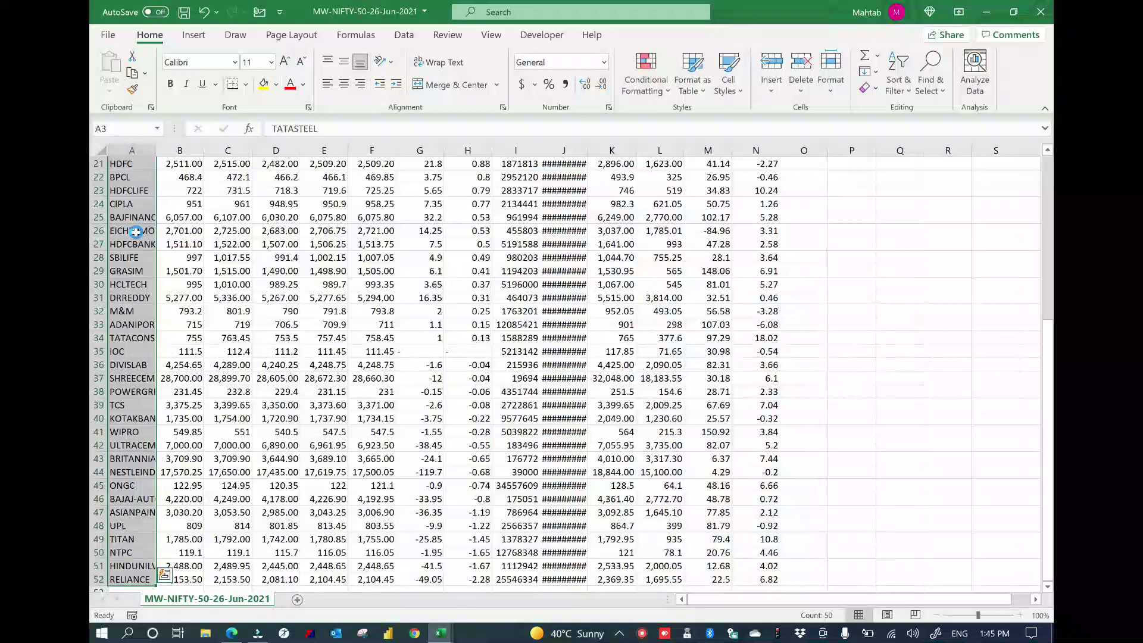
key("ctrl+c")
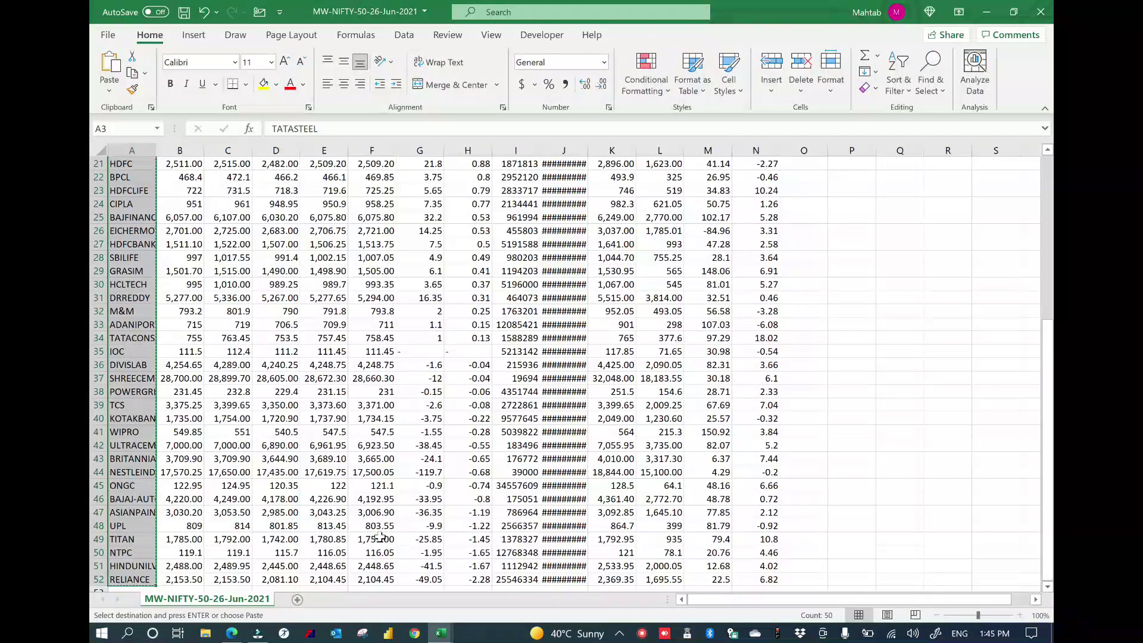
- Paste the symbols as values into the Symbol table at E6 on the BhavCopy GeneralSetting sheet
scroll(369, 536, "up", 3)
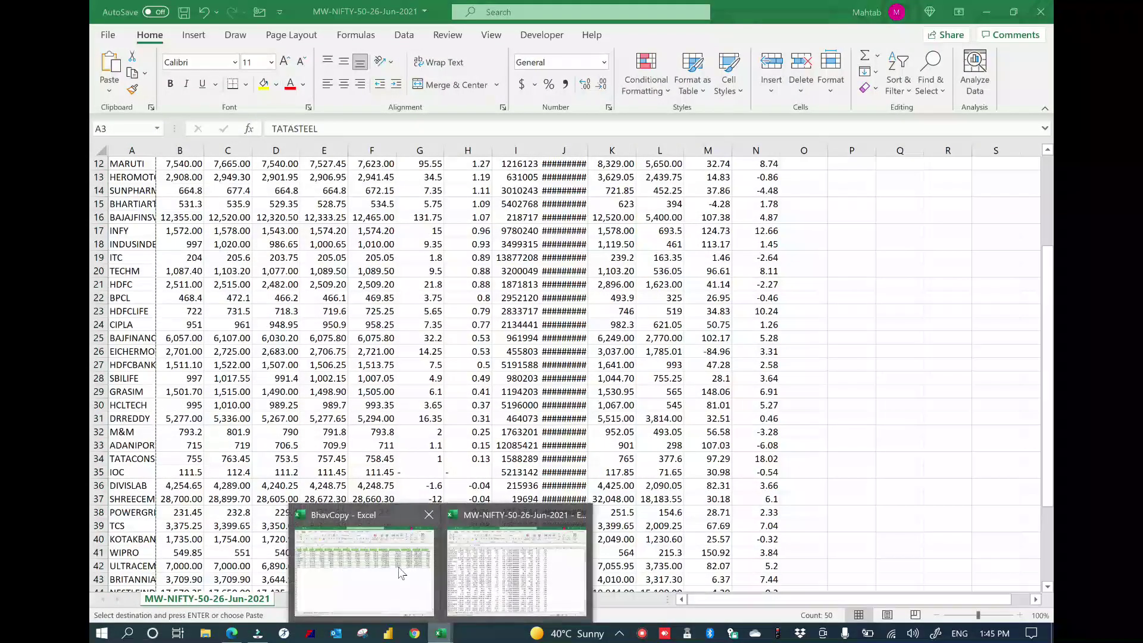
left_click(392, 568)
left_click(201, 599)
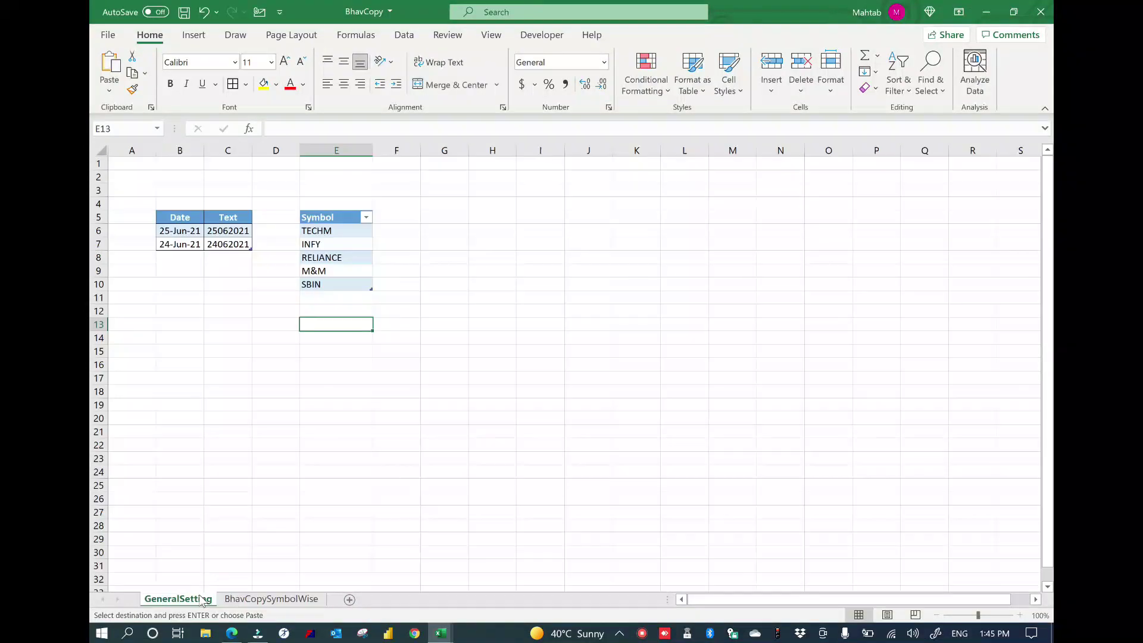
right_click(338, 230)
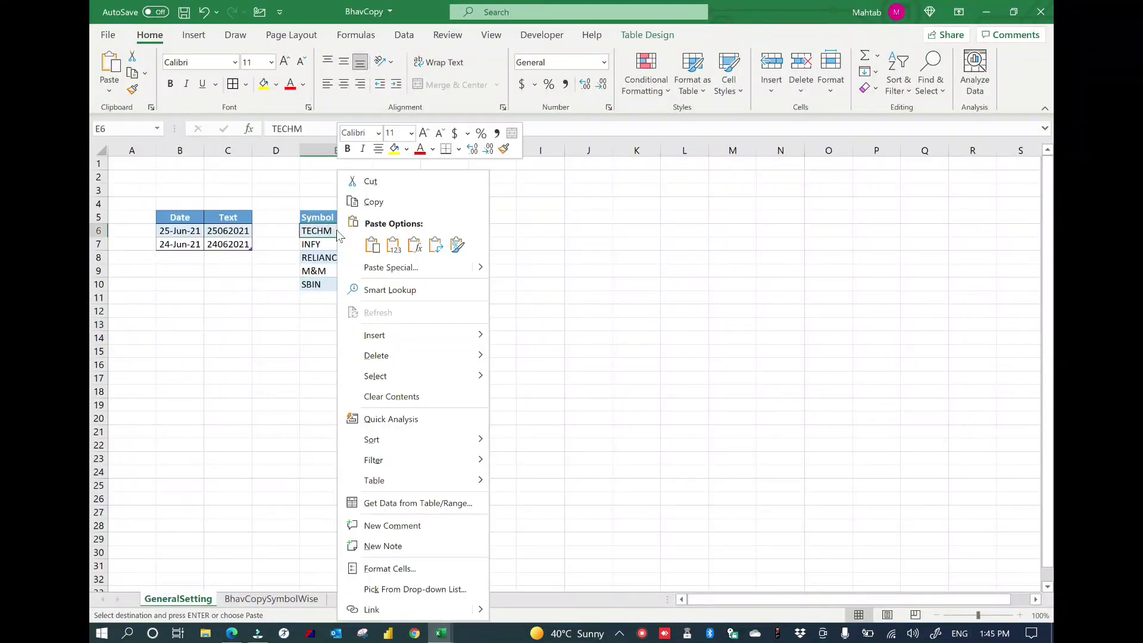
left_click(396, 246)
scroll(328, 326, "down", 11)
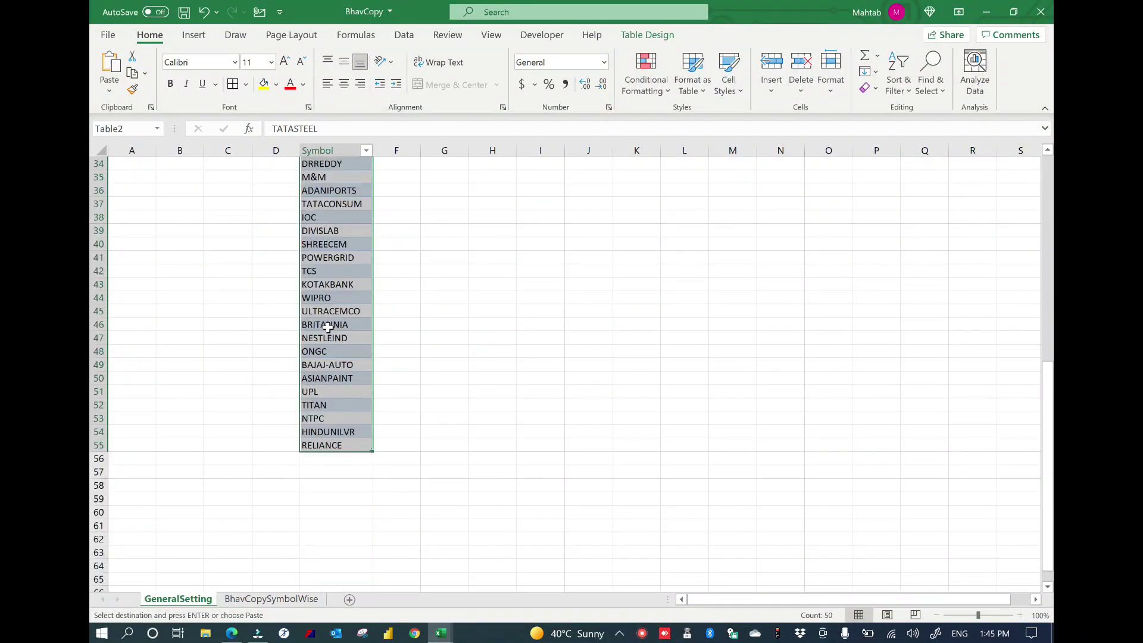
scroll(328, 327, "up", 5)
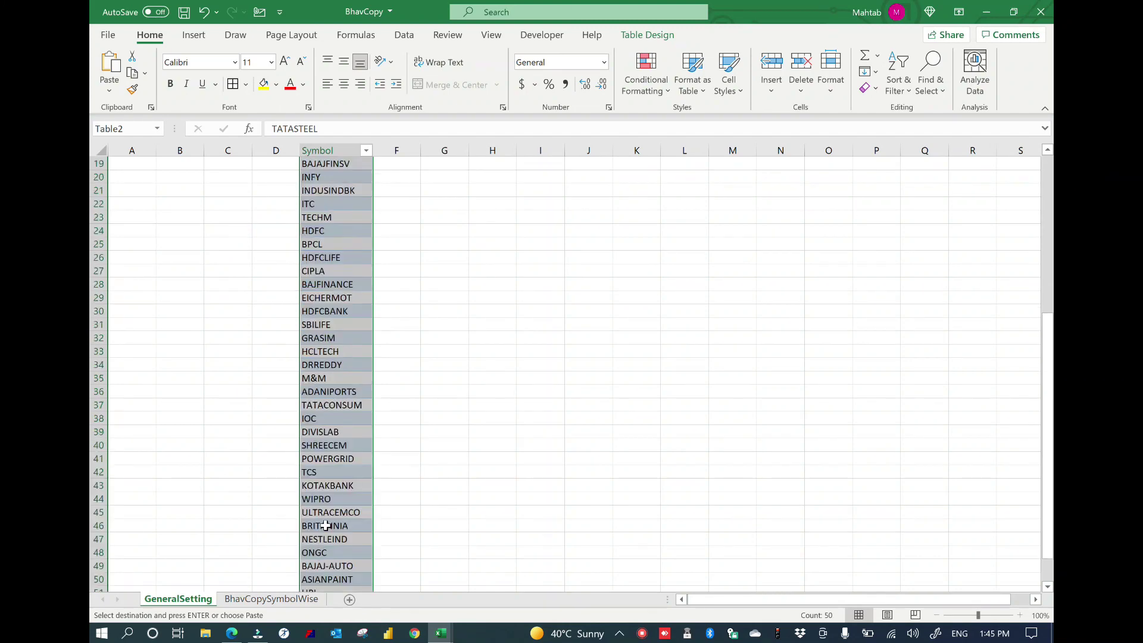
left_click(301, 597)
right_click(356, 209)
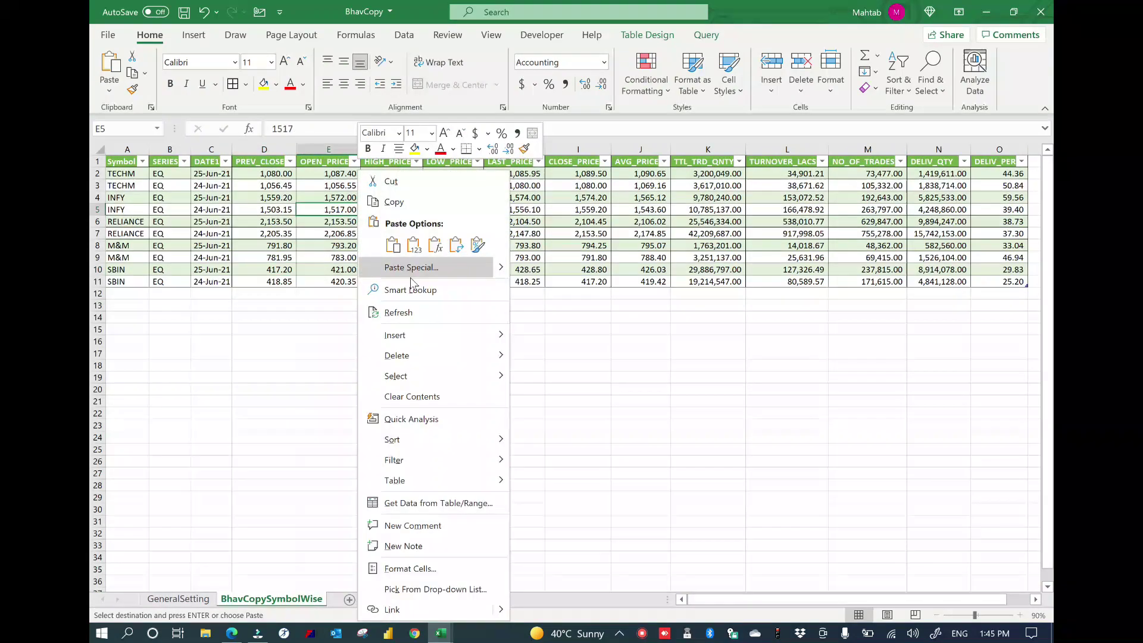
- Refresh the BhavCopySymbolWise table and verify its Symbol filter lists all NIFTY 50 stocks
left_click(410, 312)
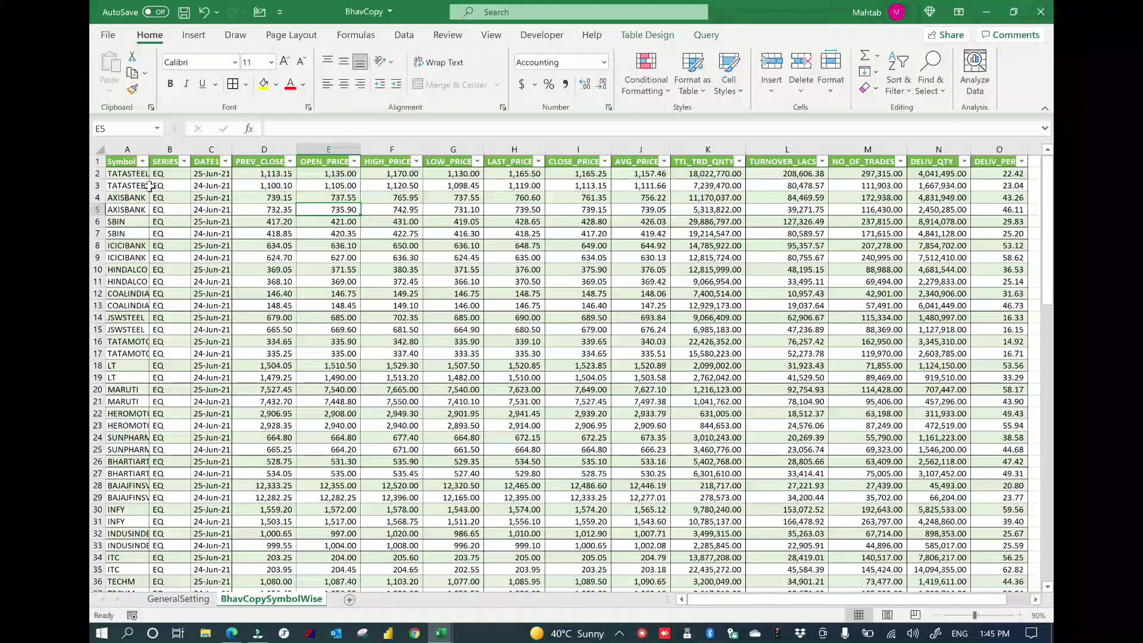
left_click(142, 161)
scroll(266, 363, "down", 5)
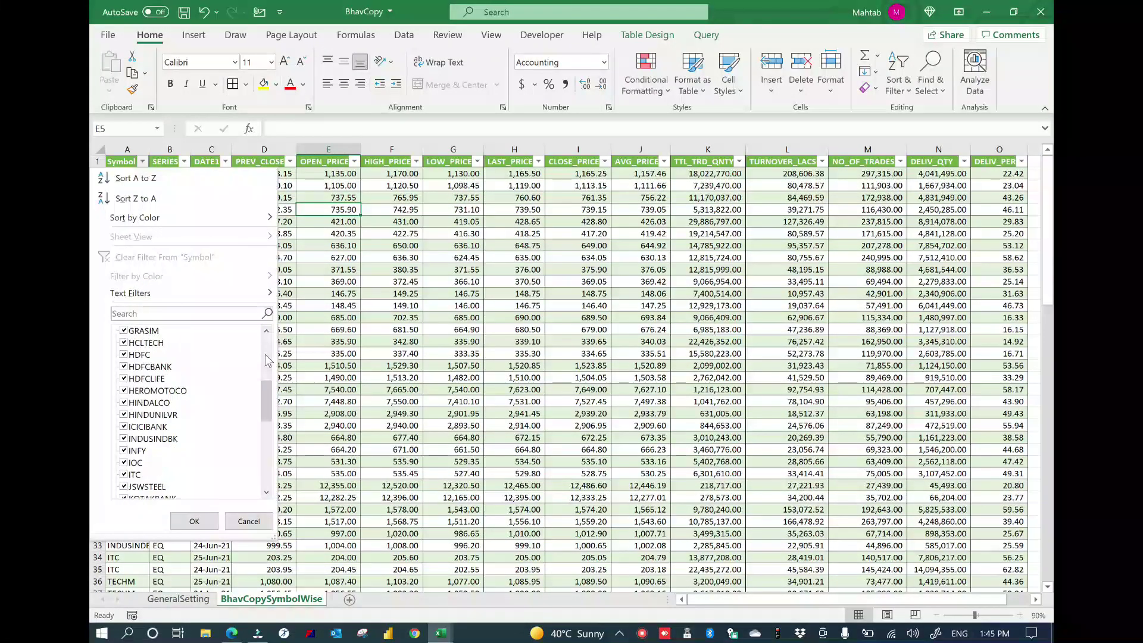
scroll(266, 363, "down", 5)
left_click(195, 520)
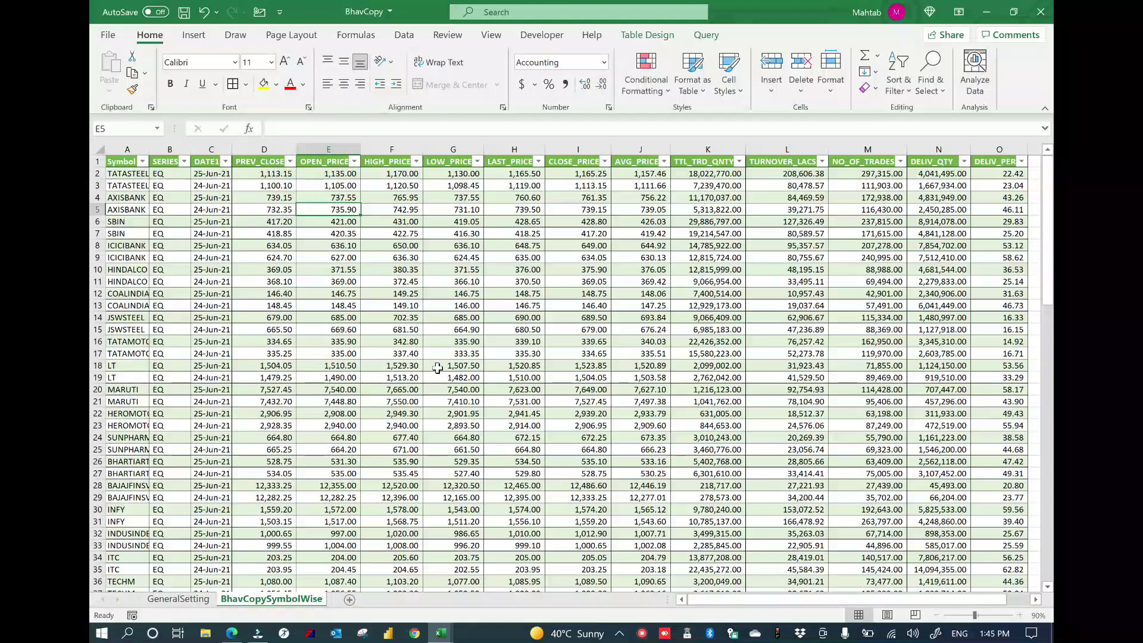
left_click(437, 371)
scroll(438, 372, "up", 5)
scroll(437, 372, "up", 6)
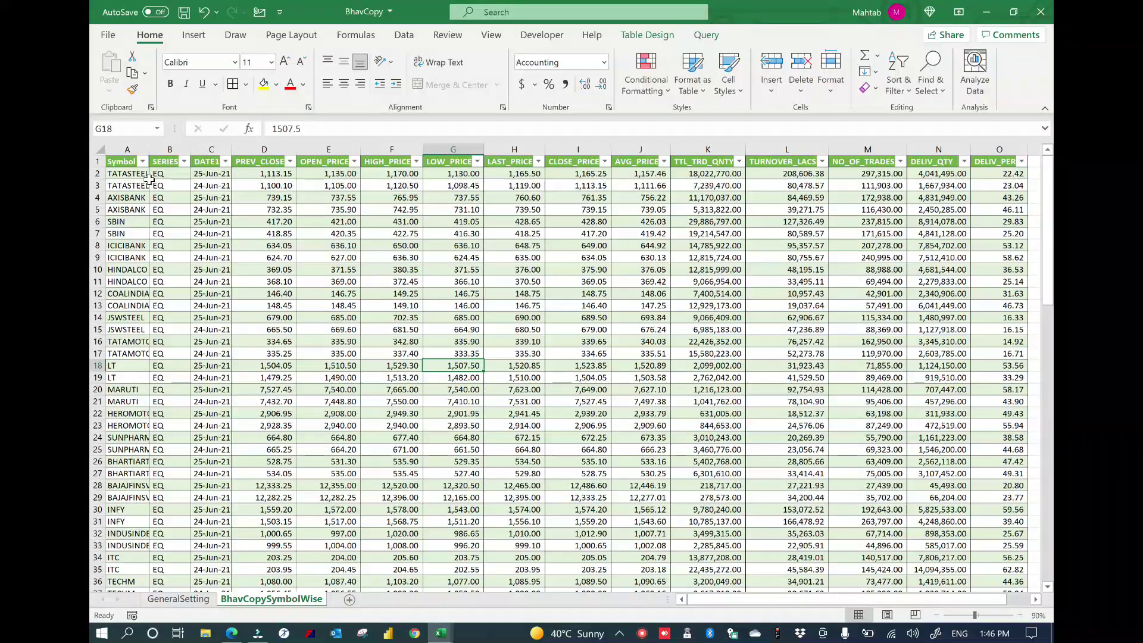
- Widen column A slightly so longer symbols fit
left_click_drag(149, 149, 152, 150)
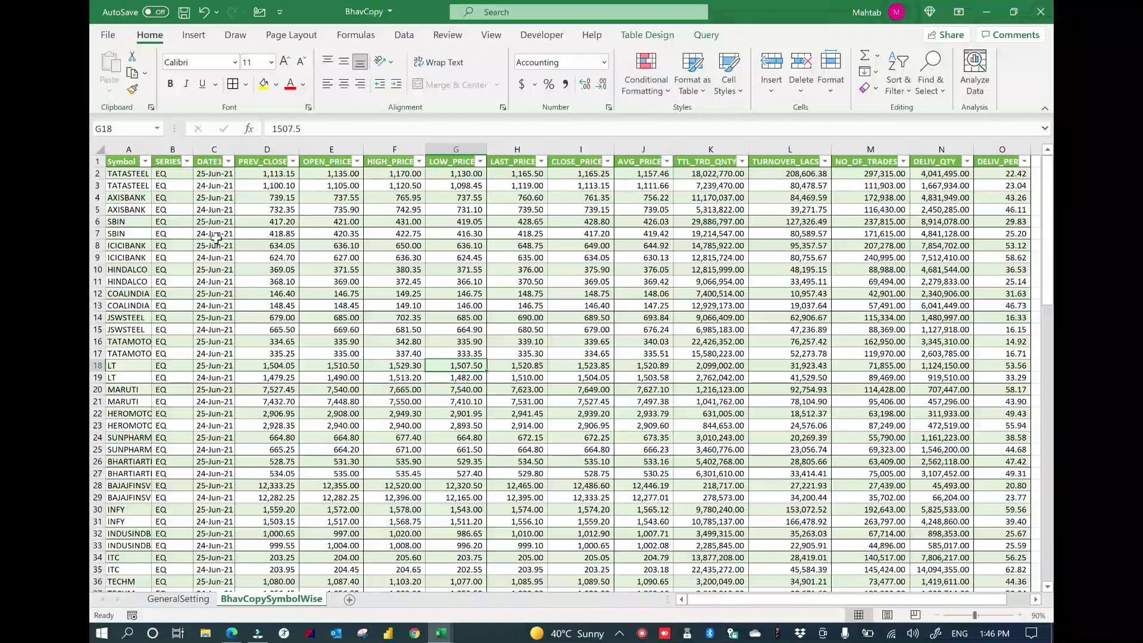
left_click(231, 267)
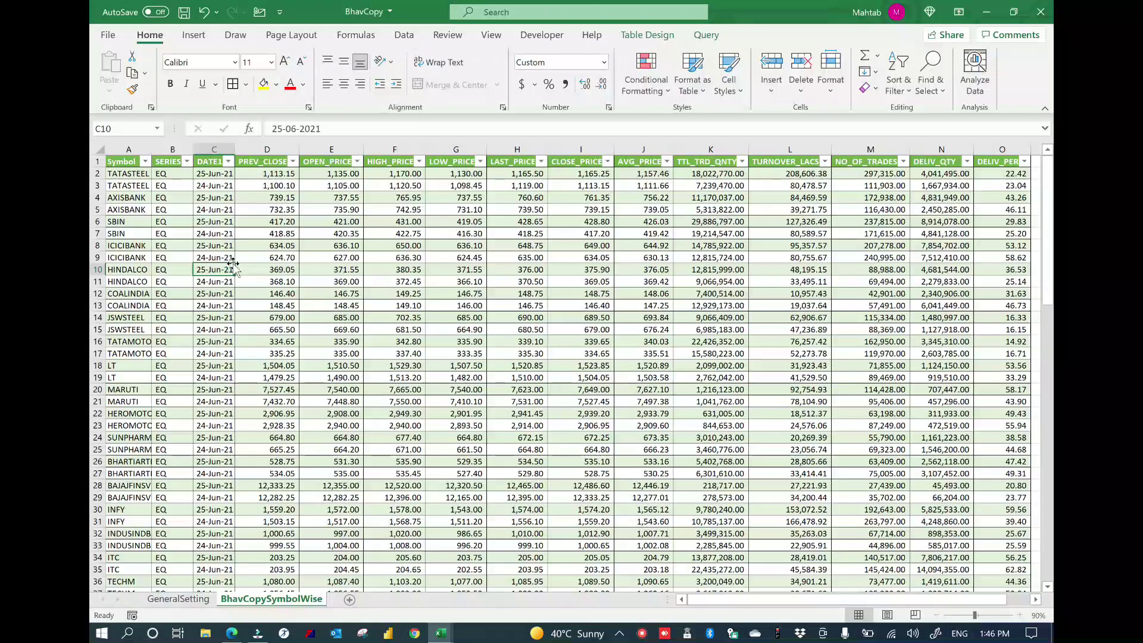
left_click(233, 634)
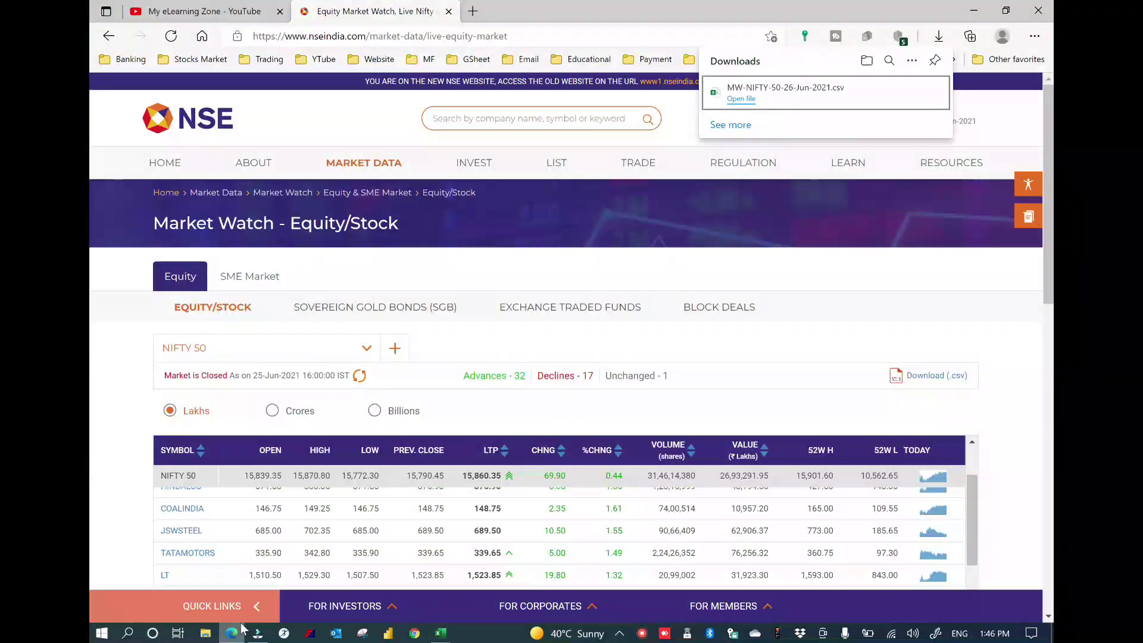
- Close the NSE Market Watch tab, returning to the My eLearning Zone Videos page
left_click(448, 11)
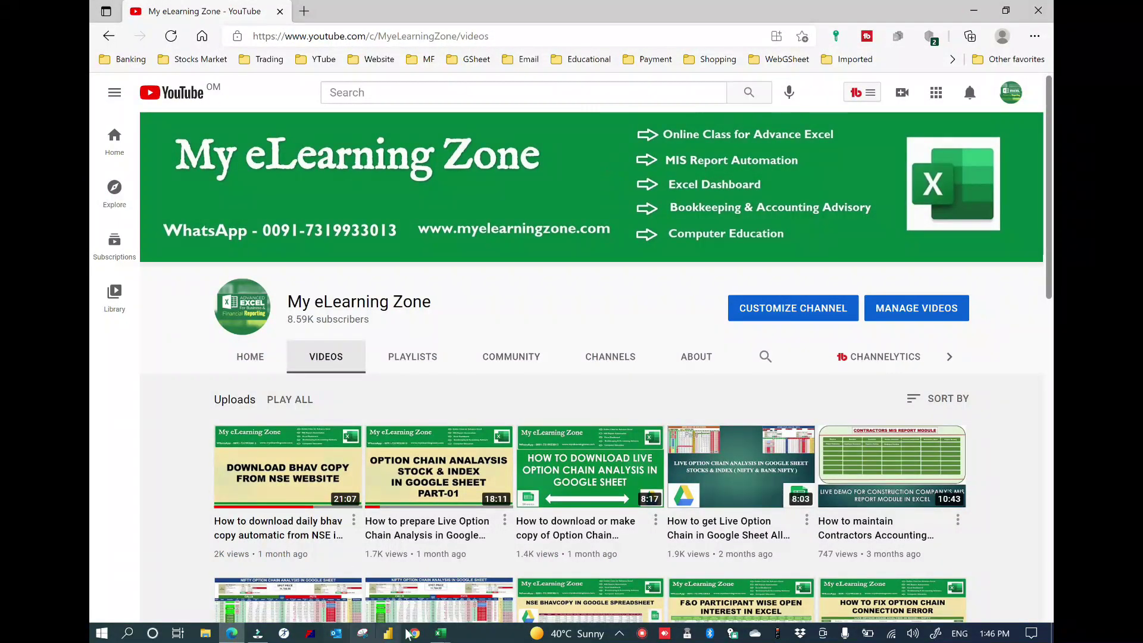